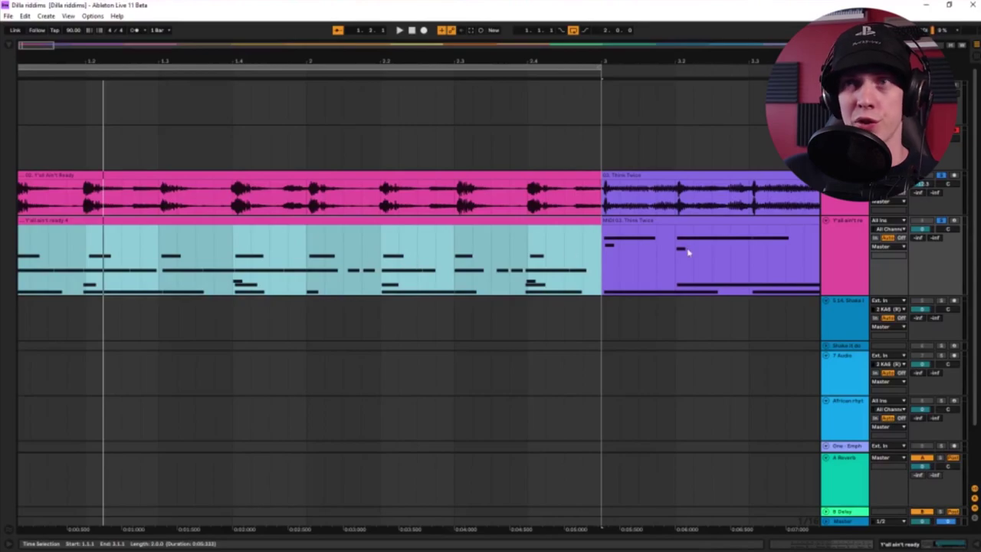
Show the Drums to MIDI rack on the Y'all ain't ready MIDI track and bring its loaded sample pads into view.
double_click(826, 241)
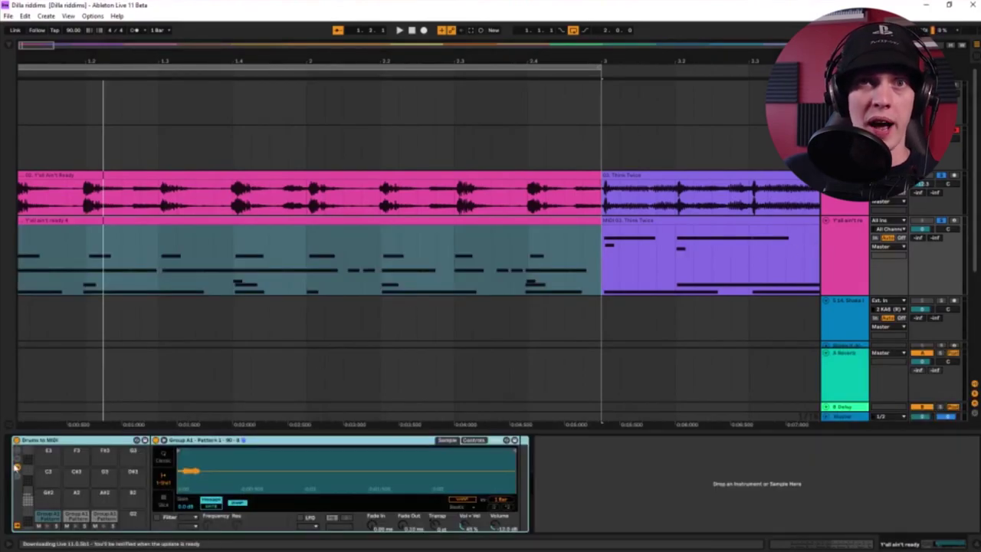
click(30, 524)
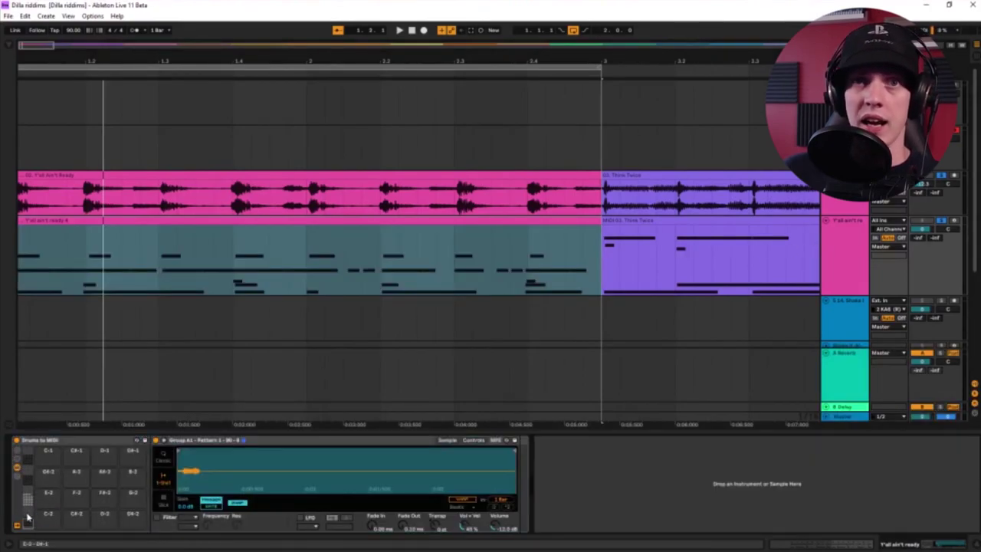
click(32, 500)
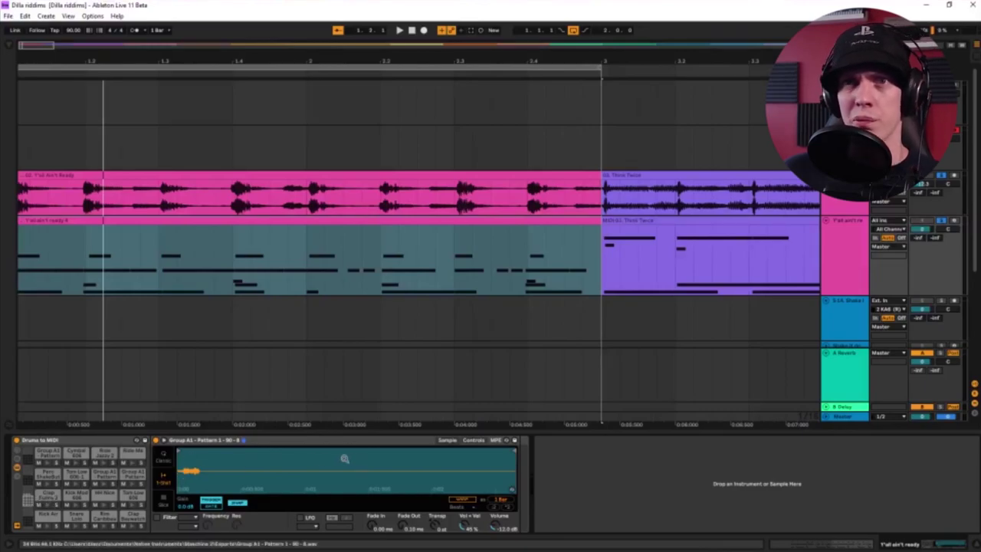
Open the Y'all ain't ready 4 MIDI clip in the note editor and make the editor area taller.
click(305, 171)
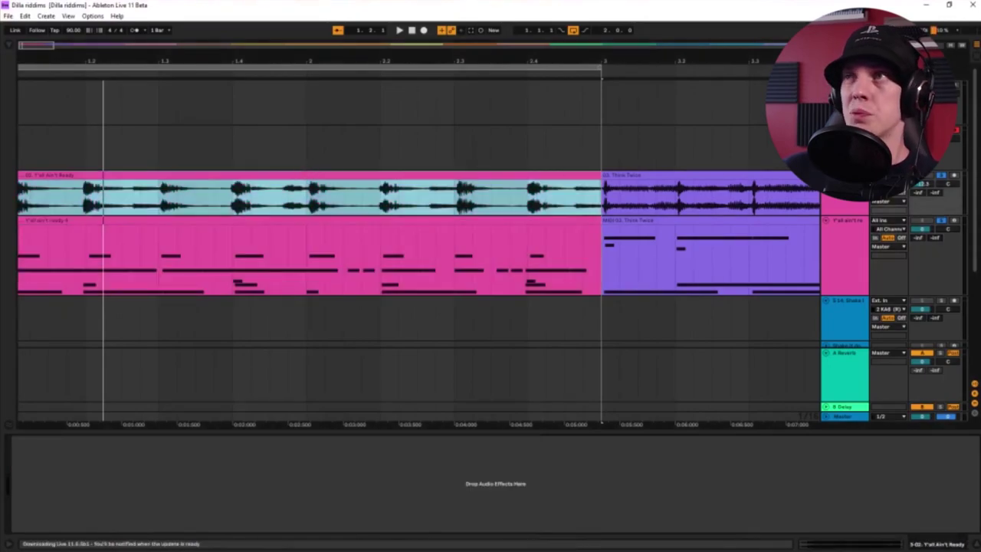
click(843, 205)
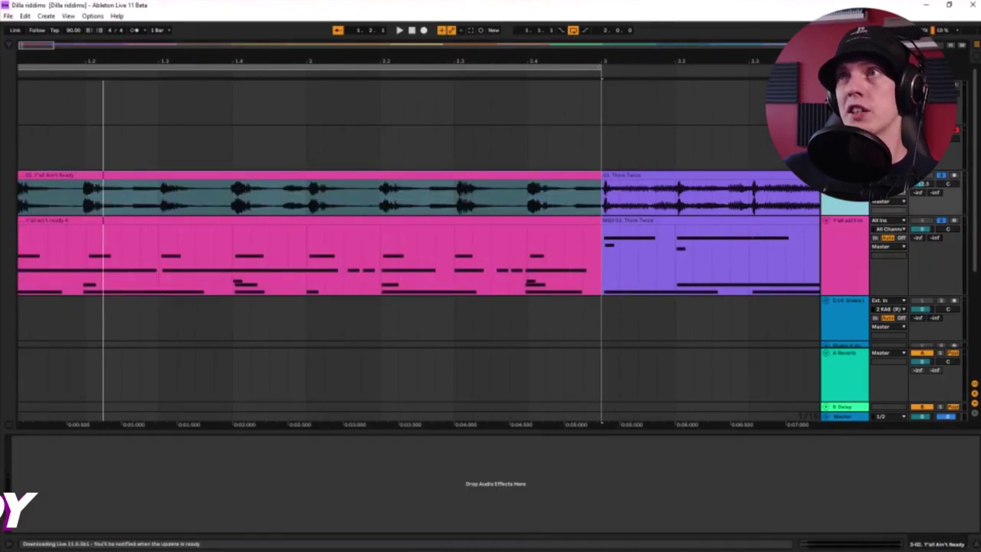
click(880, 234)
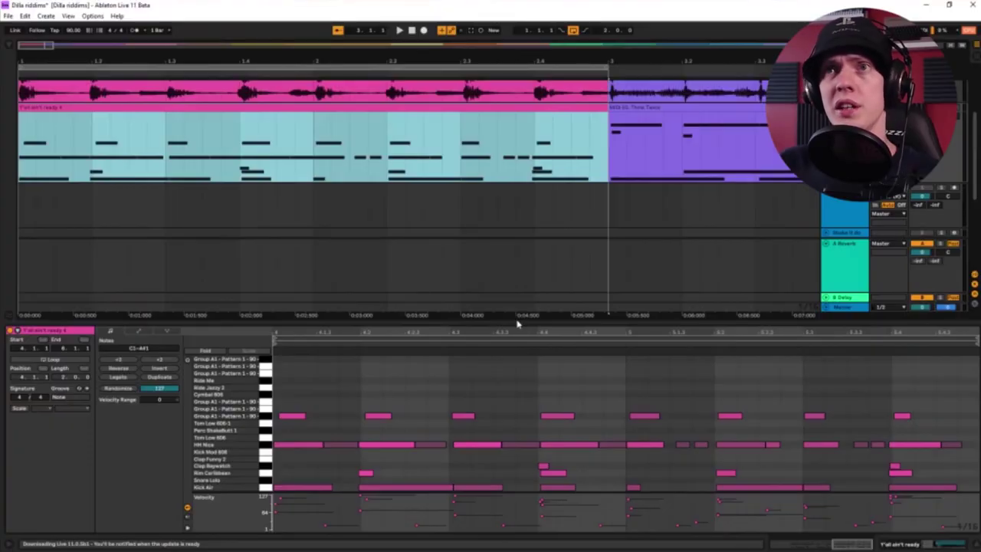
drag(518, 323, 515, 301)
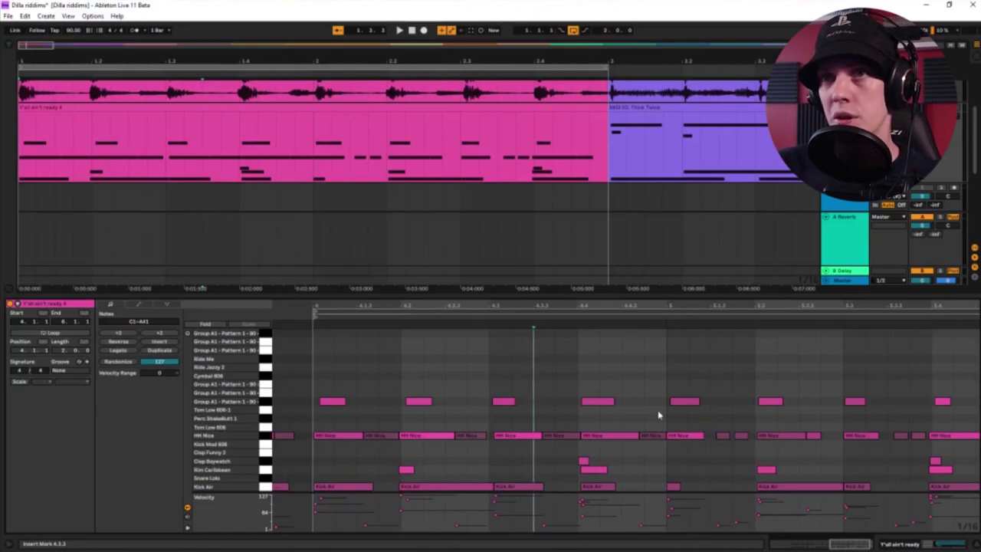
drag(679, 292, 679, 268)
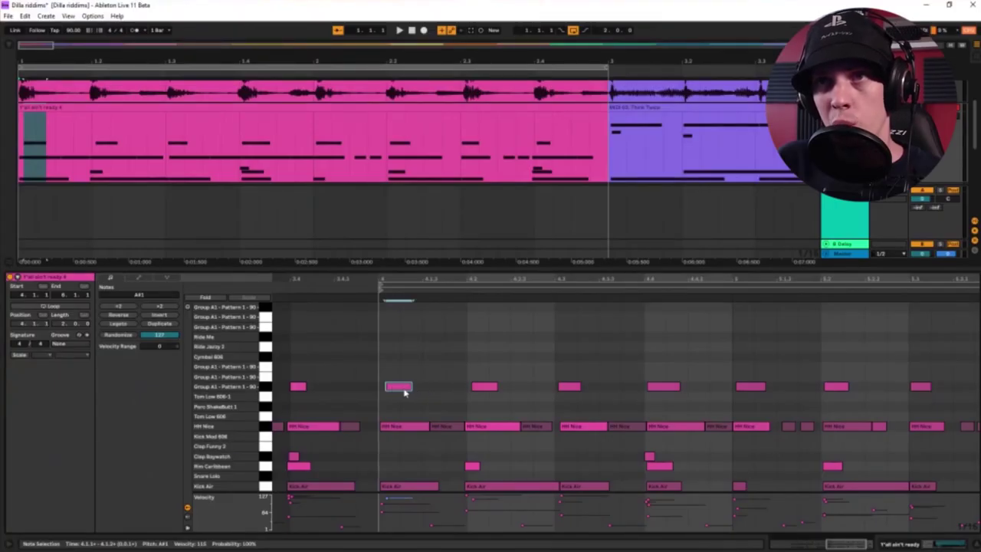
Try filling the first beat at bar 4 with four consecutive short A#1 notes, and delete the three added notes.
drag(403, 392, 470, 391)
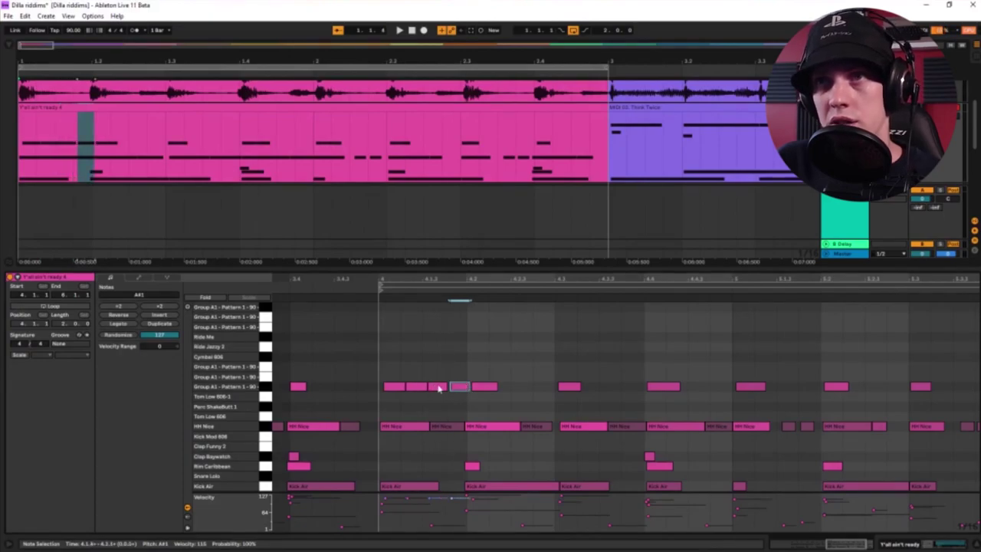
click(440, 389)
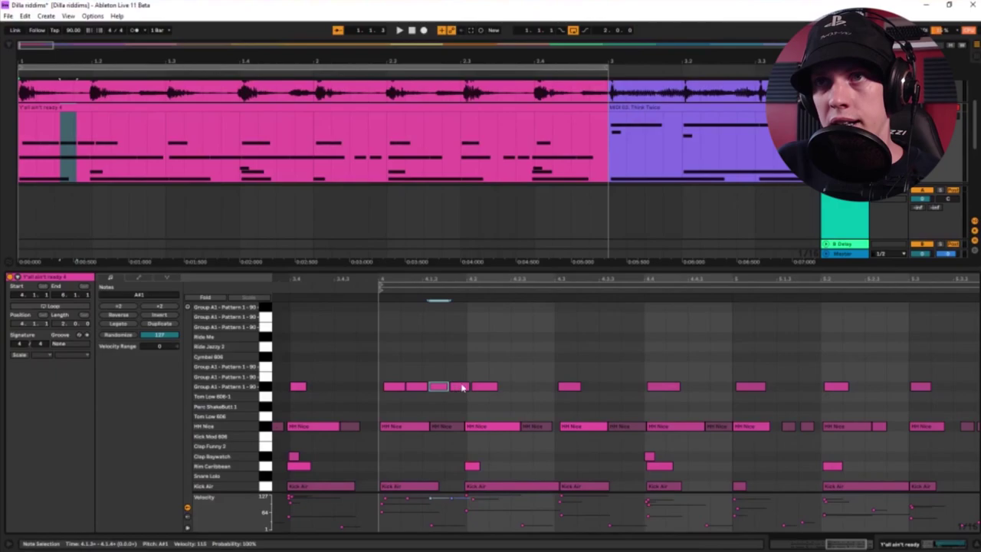
click(462, 388)
click(427, 388)
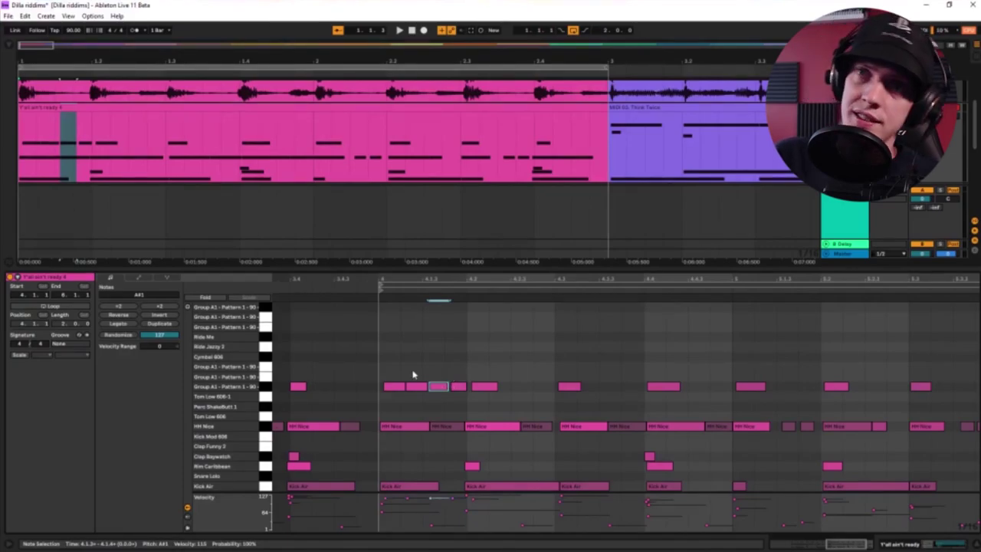
drag(412, 373, 458, 393)
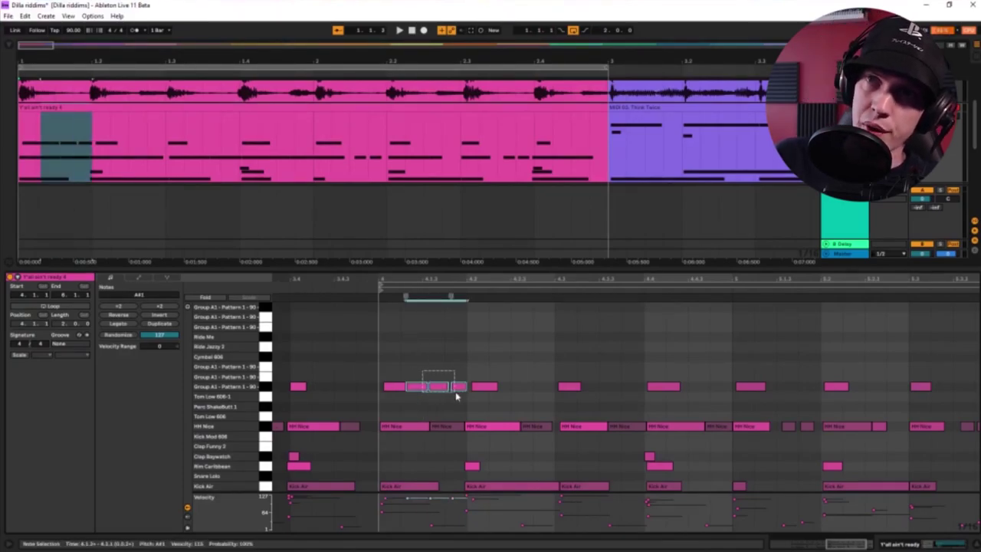
key(Delete)
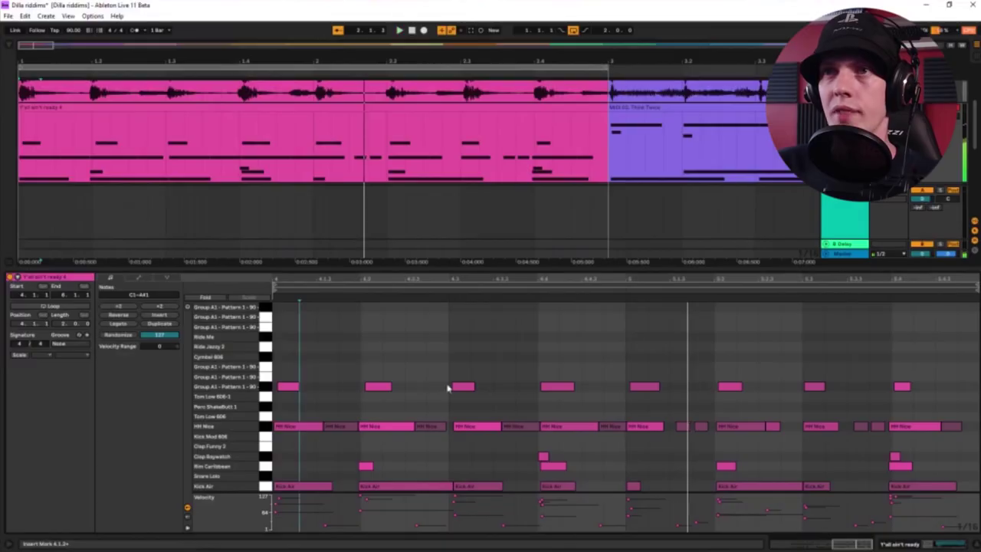
Examine the A#1 hits on successive beats of the clip and play the pattern.
click(376, 386)
click(462, 386)
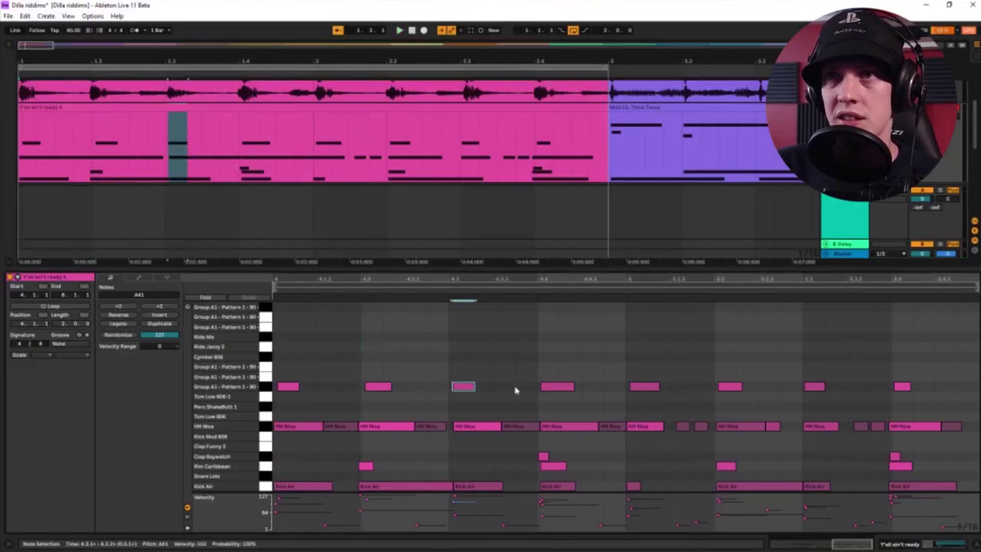
click(558, 387)
shift+click(654, 387)
shift+click(739, 387)
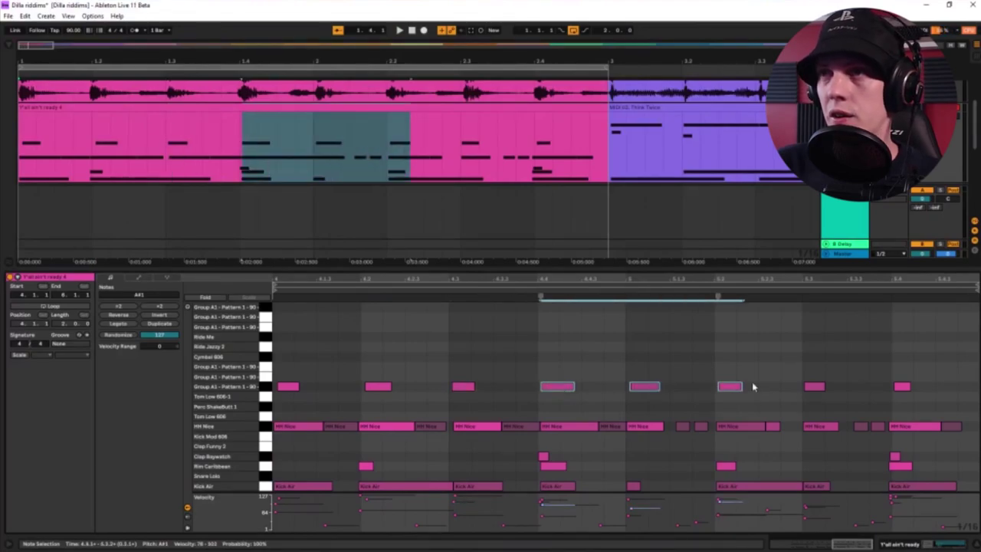
click(815, 396)
key(space)
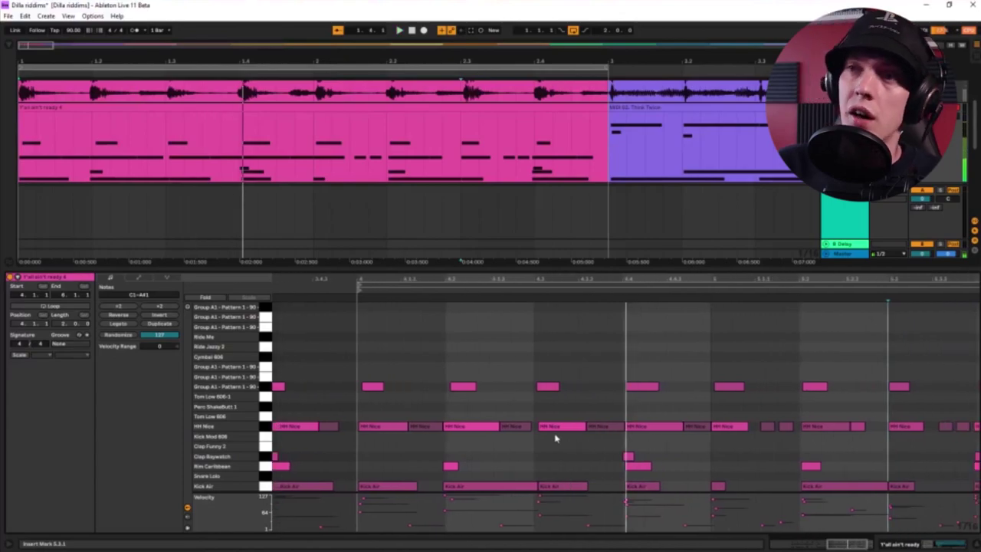
Compare the HH Nice, Rim Caribbean and Kick Air notes that coincide at 4.2 and 5.1, and play the pattern.
drag(587, 414, 565, 488)
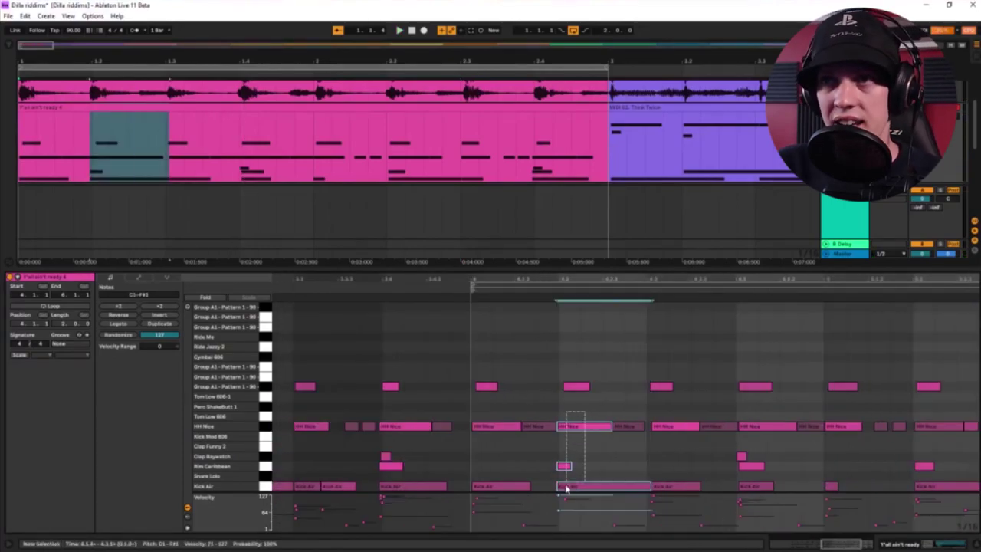
click(672, 438)
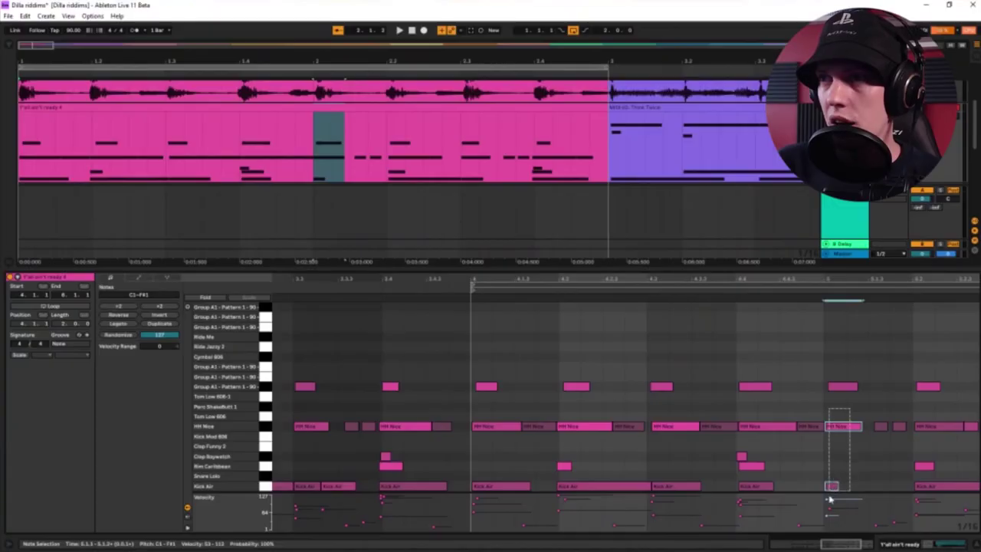
drag(829, 500, 846, 499)
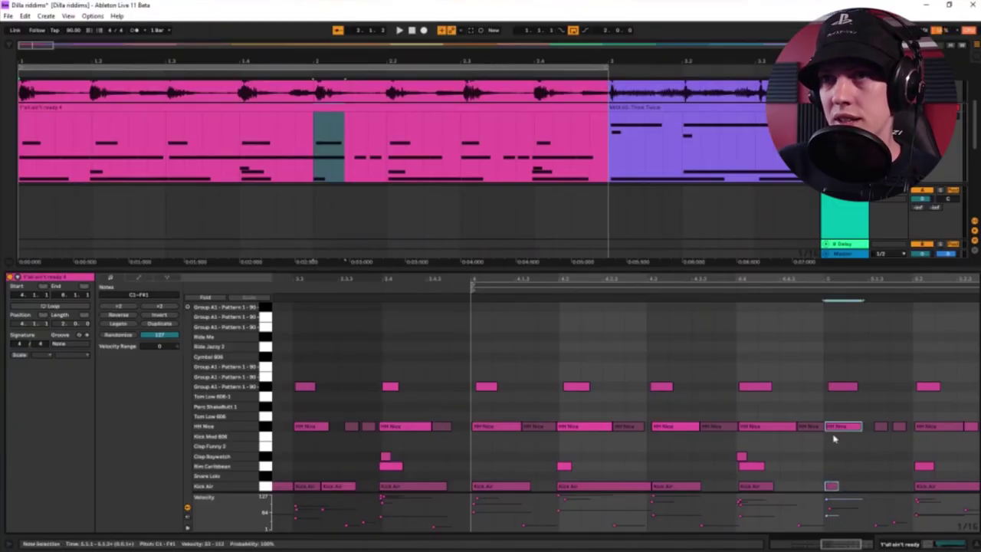
click(848, 406)
drag(850, 415, 830, 495)
key(space)
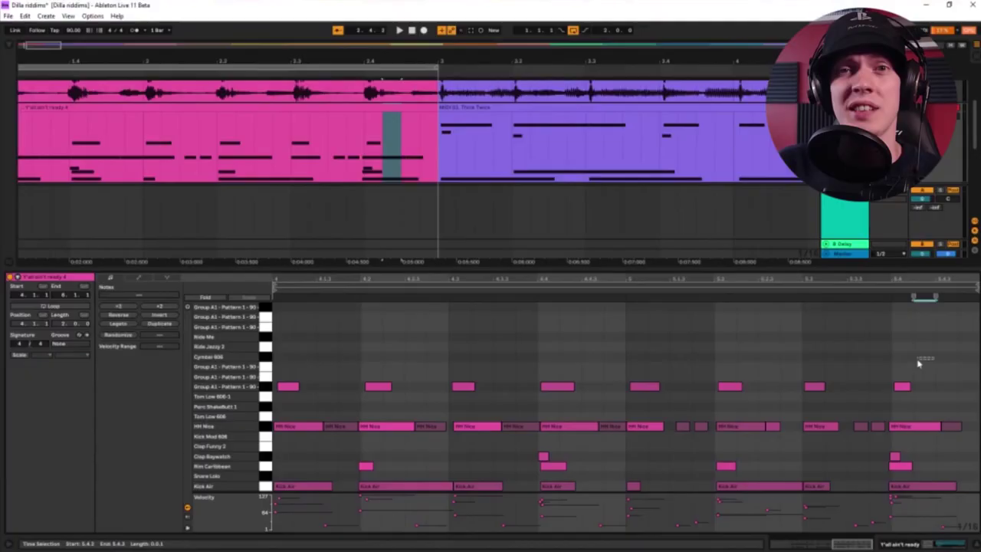
Examine the full row of A#1 hits and the Clap Baywatch note at 4.4 during playback.
drag(935, 355, 296, 412)
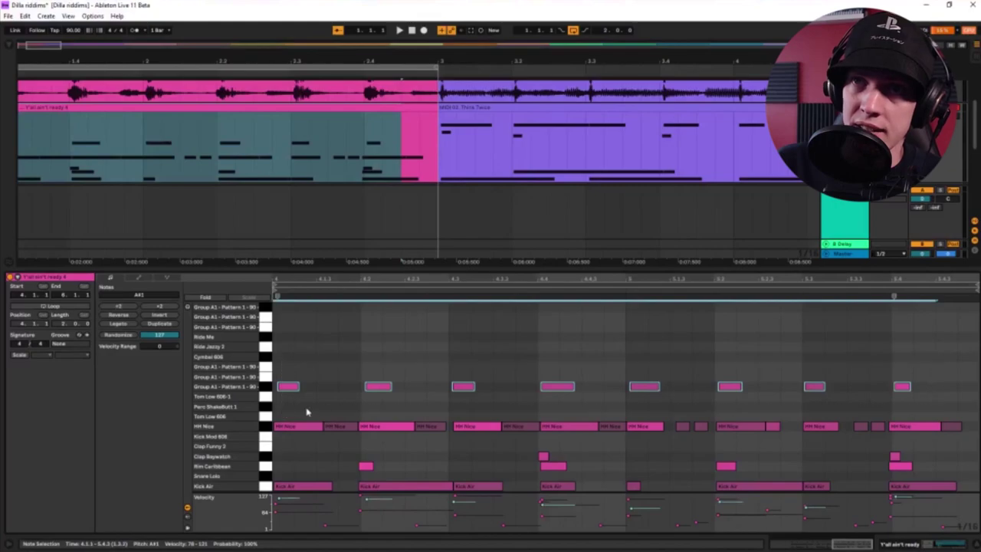
click(409, 451)
click(672, 455)
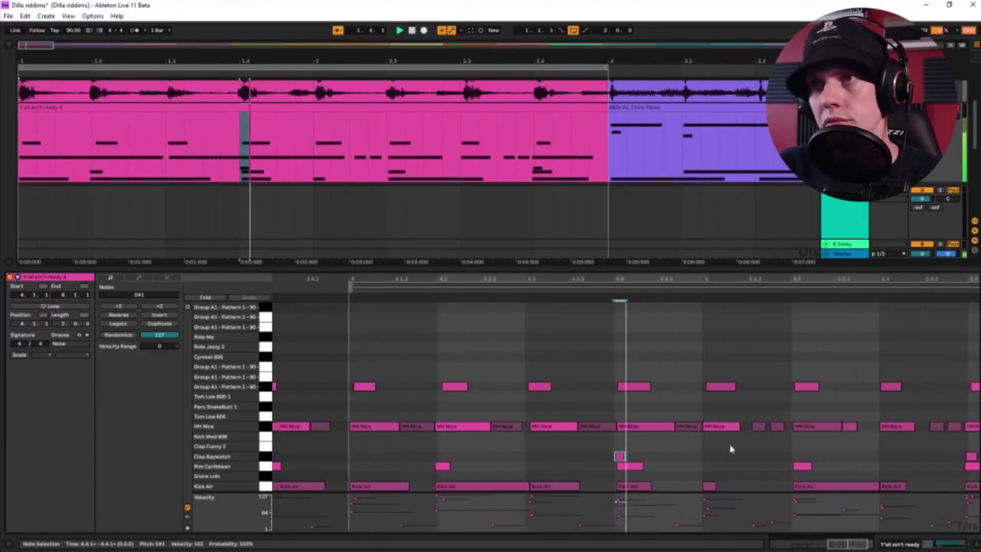
click(603, 484)
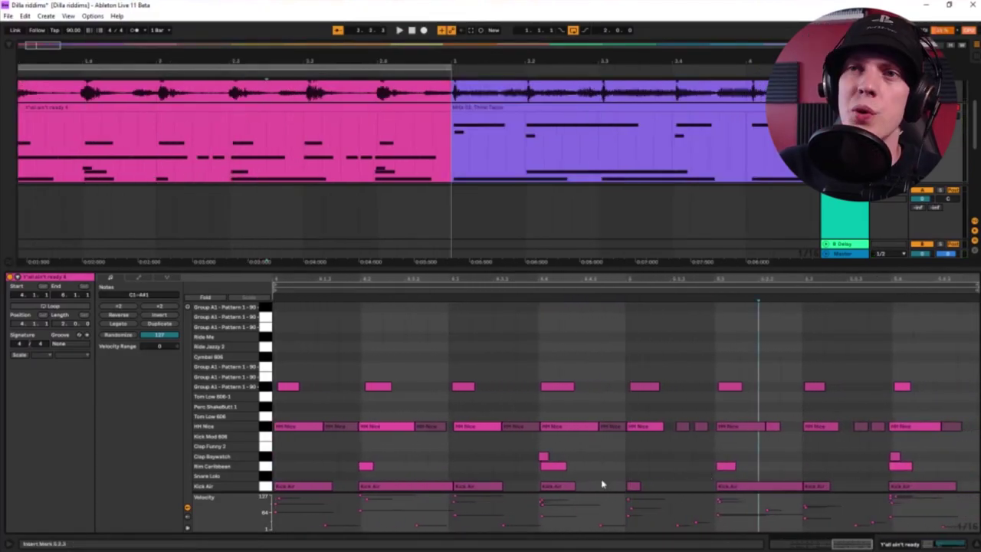
Inspect the Clap Baywatch hits at 4.4 and 5.4 and the A#1 hit just after 4.2.
click(546, 456)
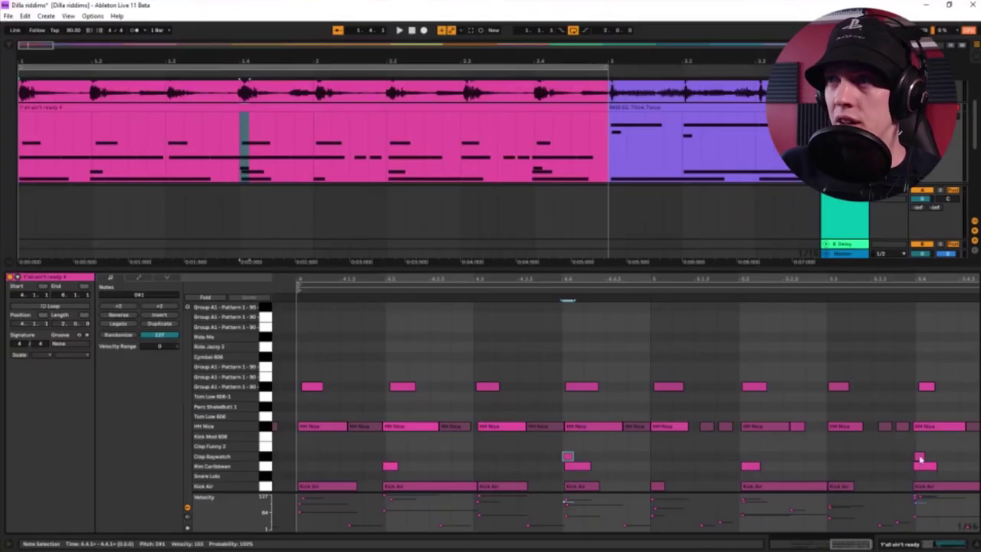
drag(901, 452, 930, 477)
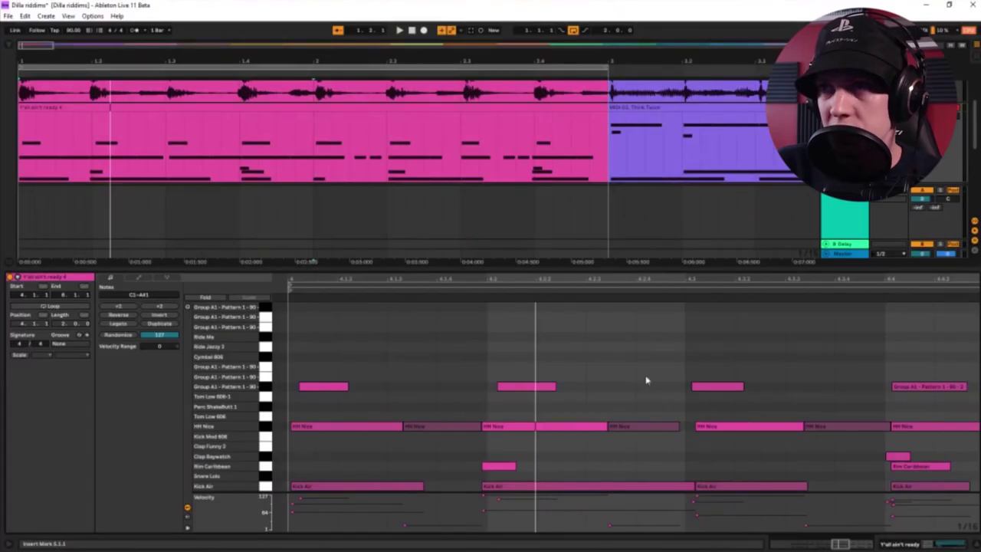
drag(571, 360, 514, 392)
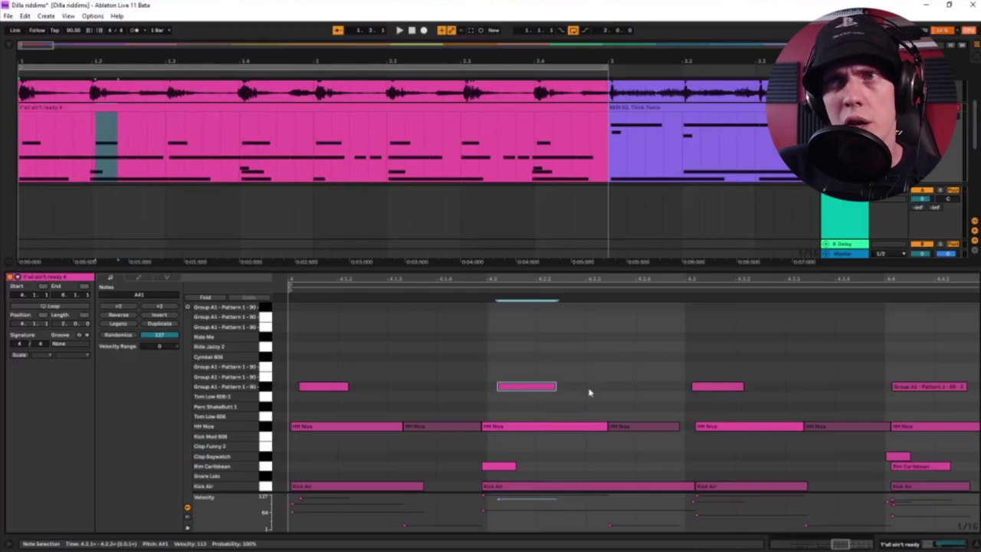
key(minus)
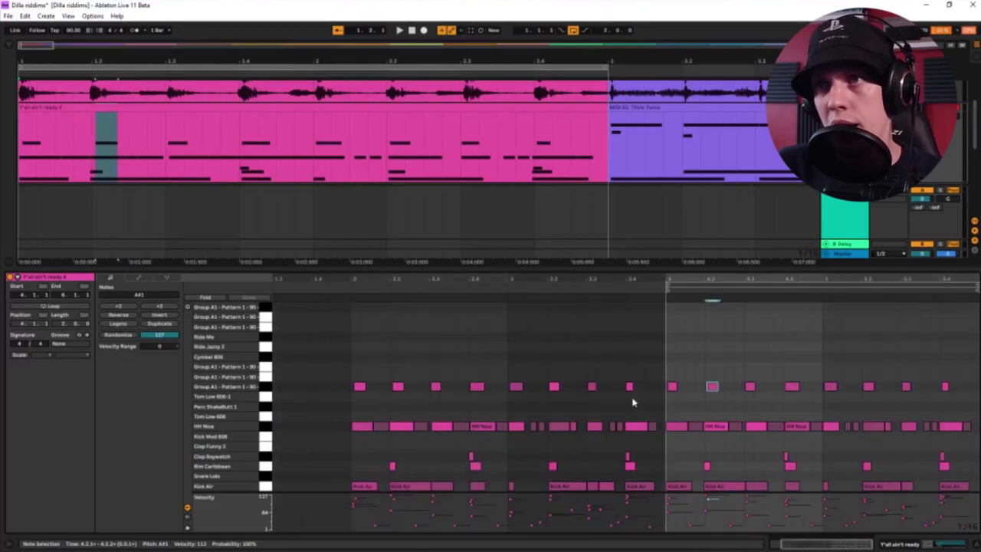
Shorten the quiet HH Nice note at 4.1.3 to about half its length.
click(716, 426)
key(plus)
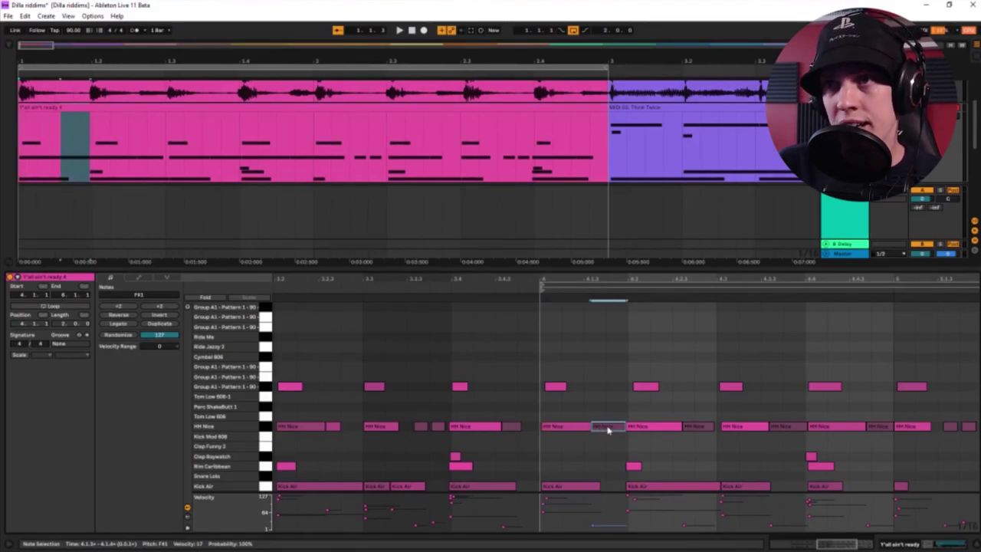
drag(608, 429, 611, 434)
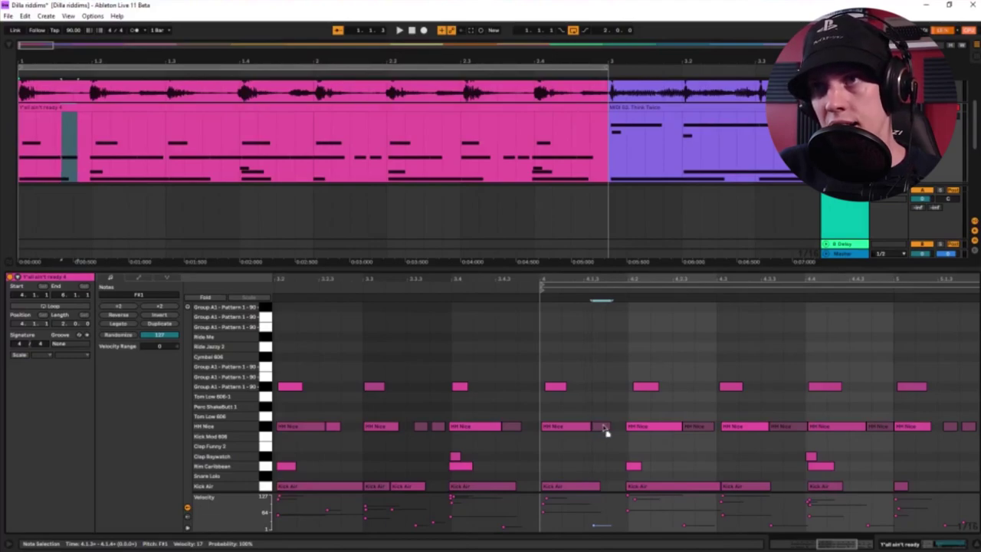
Try duplicating the first two HH Nice notes of bar 4 directly after themselves.
click(562, 429)
click(604, 429)
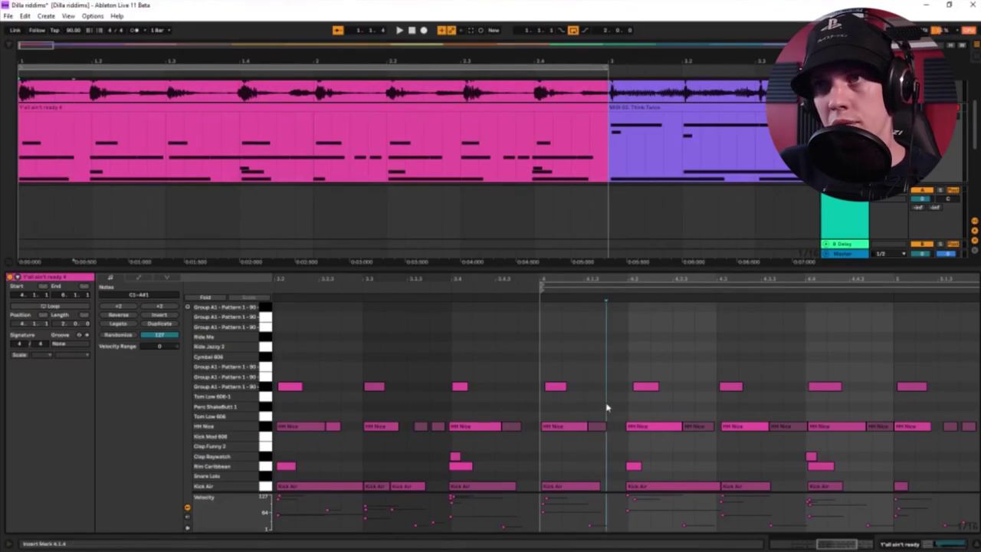
drag(606, 405, 536, 438)
key(ctrl+d)
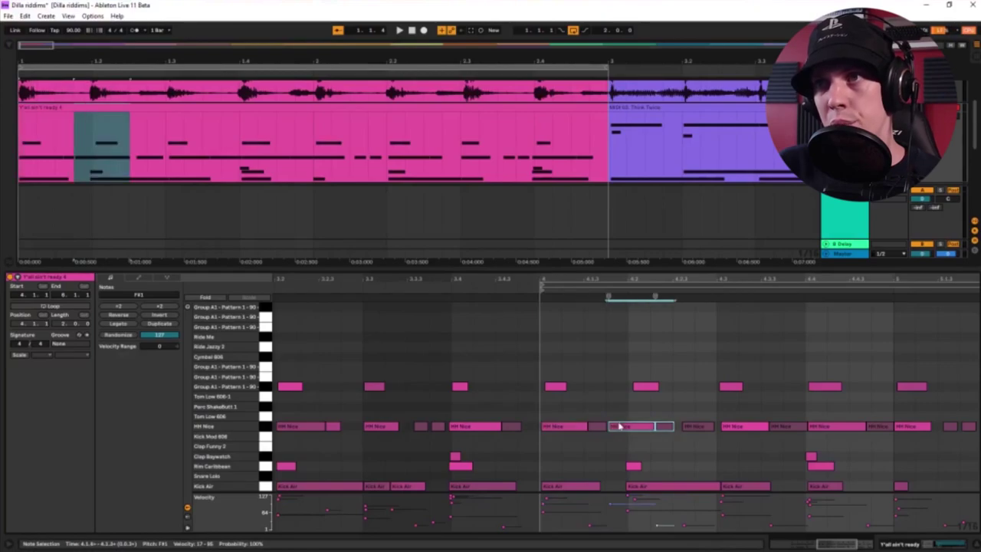
drag(625, 427, 652, 434)
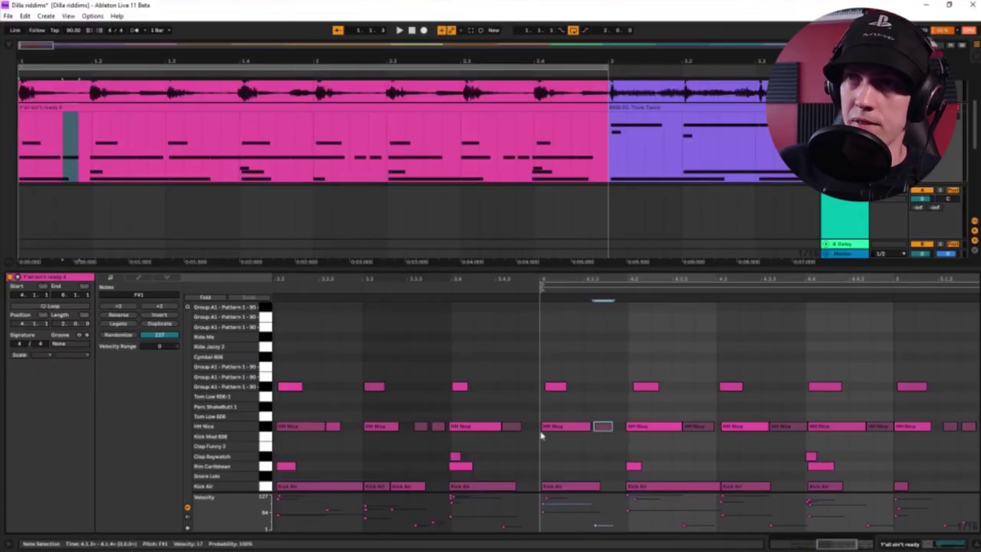
Try shifting the short HH Nice note near 4.1.3 slightly later, and play the clip.
click(606, 428)
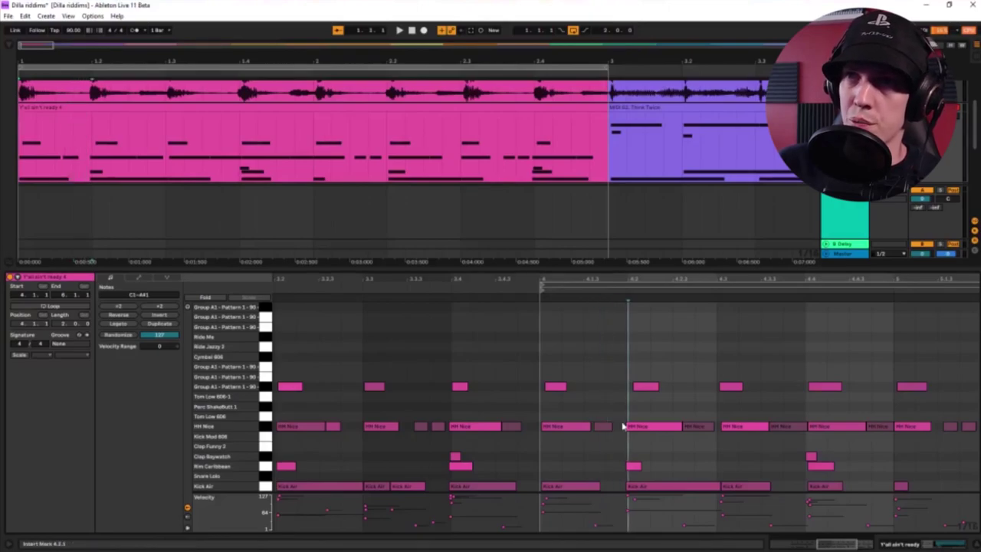
click(558, 427)
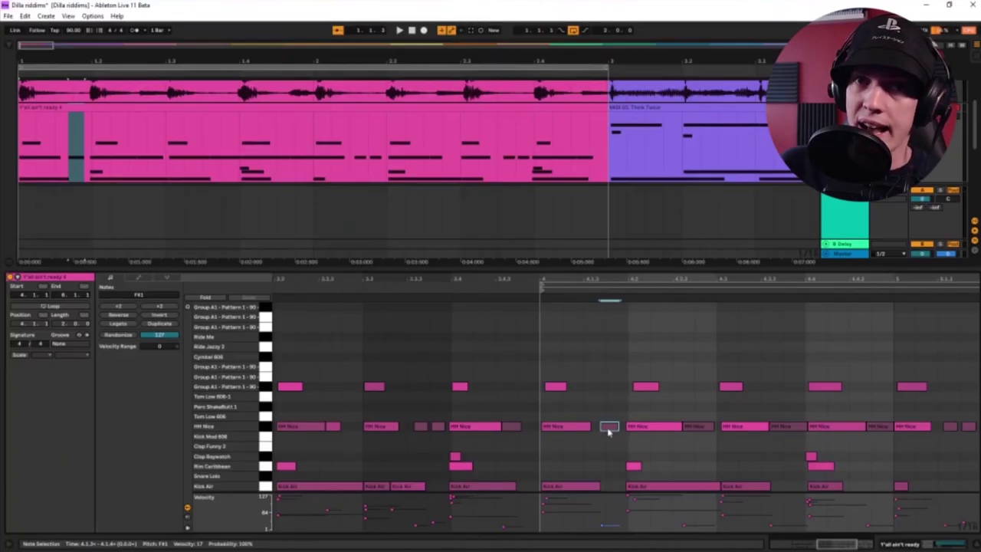
key(space)
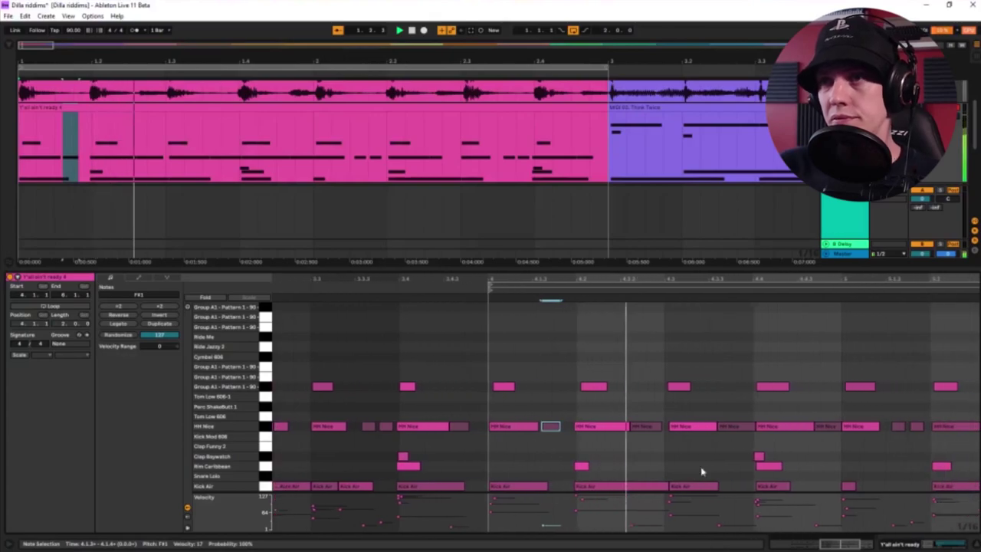
Select the A#1 hits across bars 4 and 5 and play the clip to hear them.
key(space)
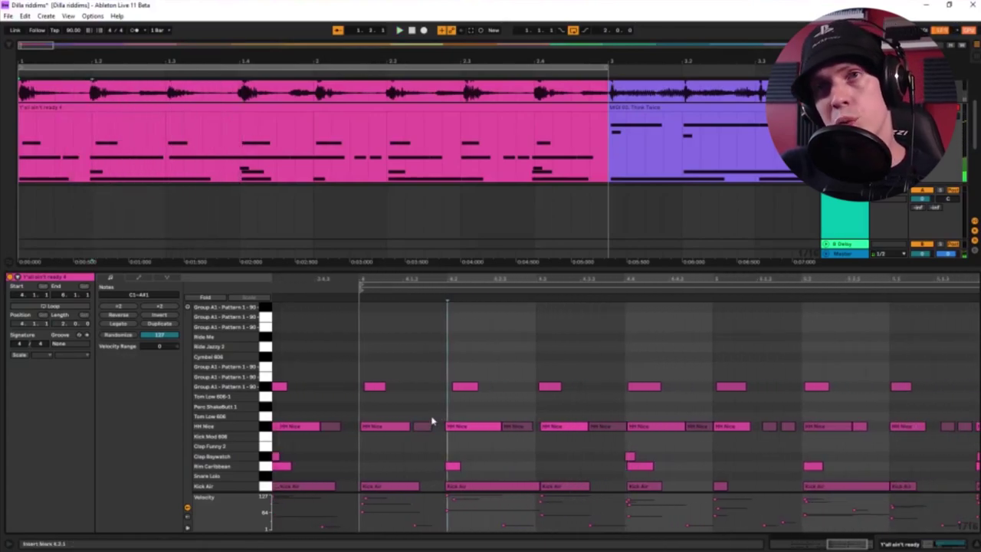
drag(346, 380, 950, 408)
key(space)
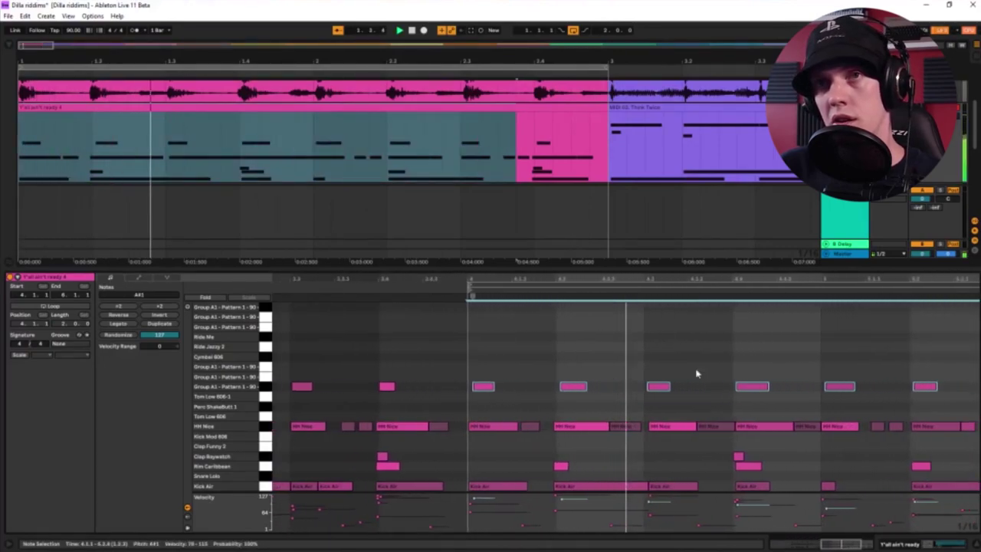
key(space)
Inspect the quiet HH Nice notes at 4.1.3 and just after 5.3 while playing the clip.
click(449, 396)
click(335, 426)
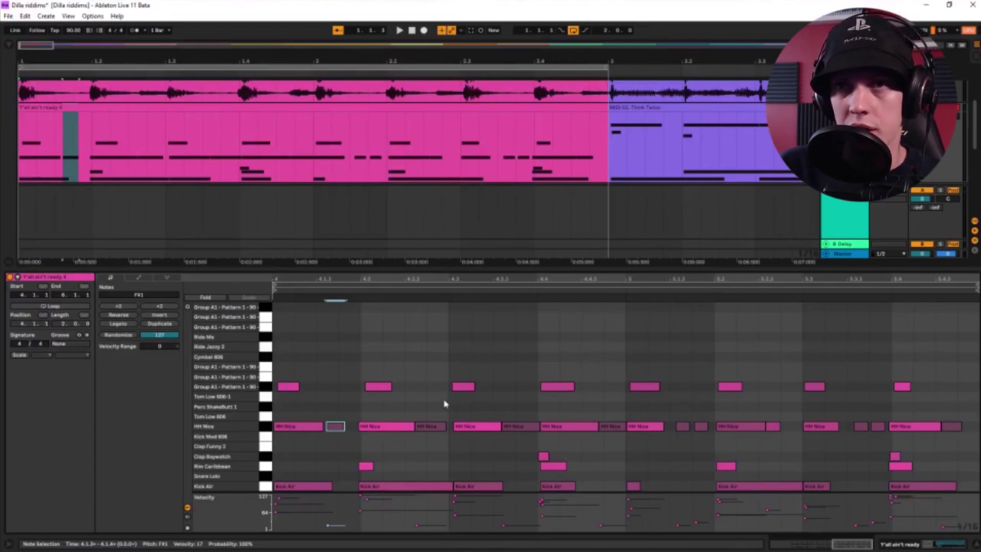
key(space)
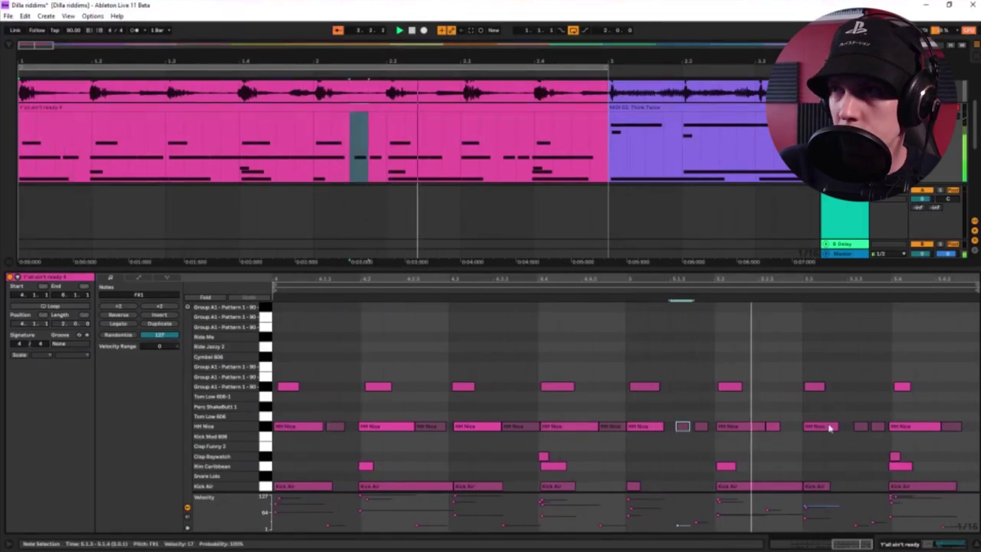
drag(853, 398, 879, 440)
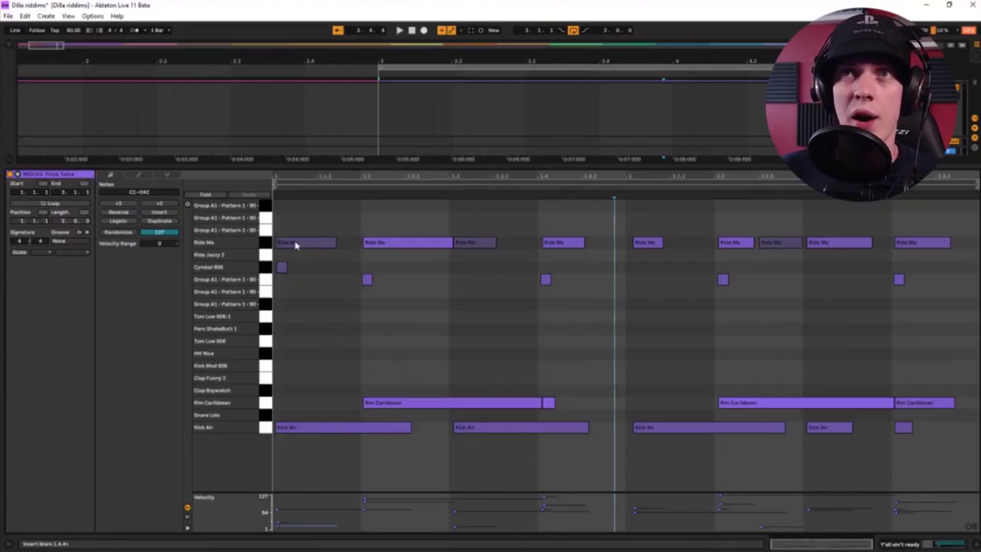
Play the Think Twice clip and shift all its notes slightly earlier so the first kick starts on the grid.
key(space)
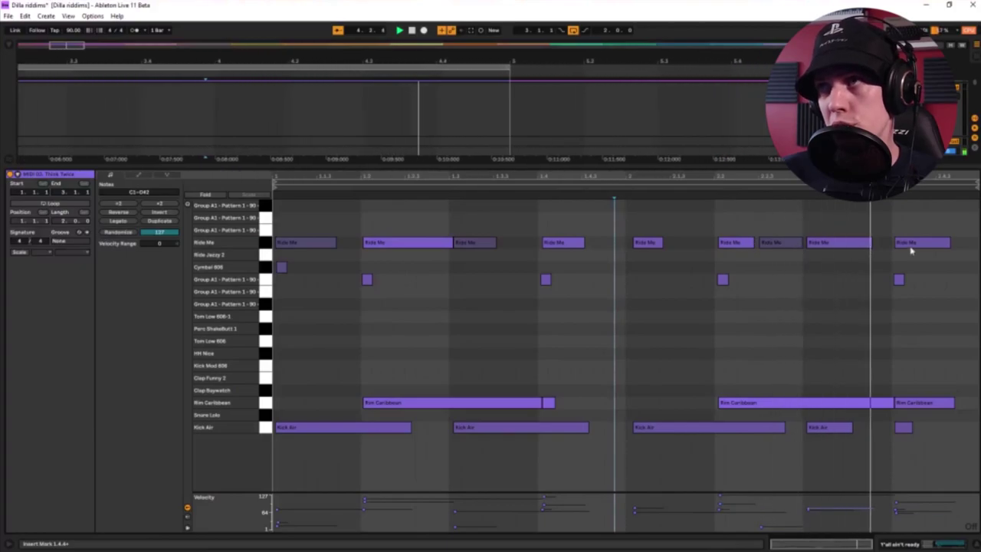
key(space)
key(ctrl+a)
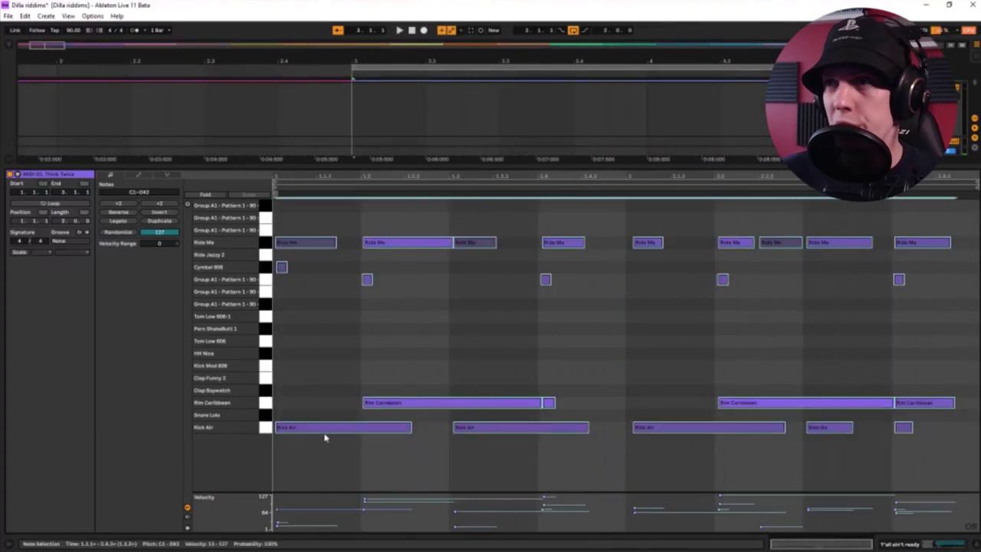
drag(303, 431, 301, 432)
click(496, 334)
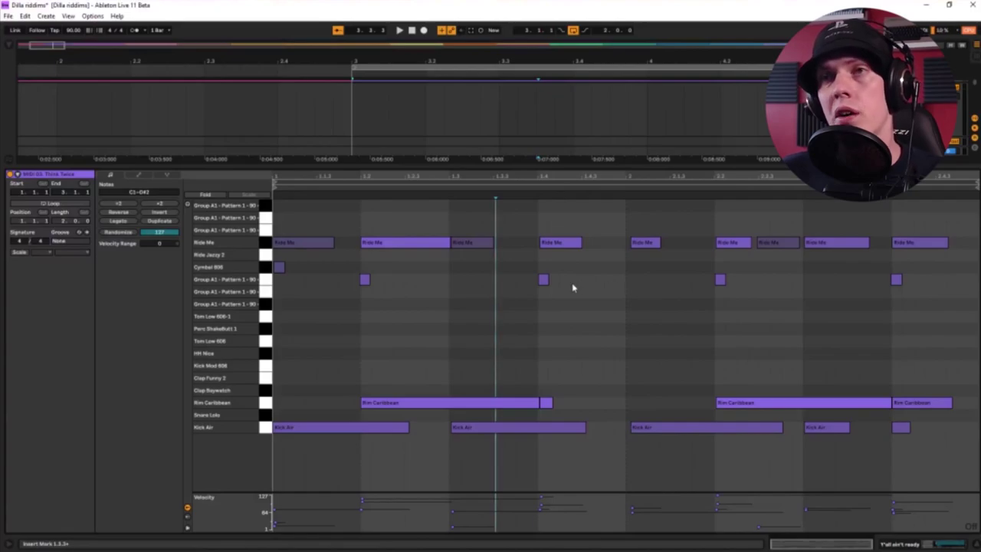
Inspect the Ride Me and Kick Air notes at the start of bar 2 against the grid.
drag(539, 452, 649, 416)
drag(631, 215, 669, 435)
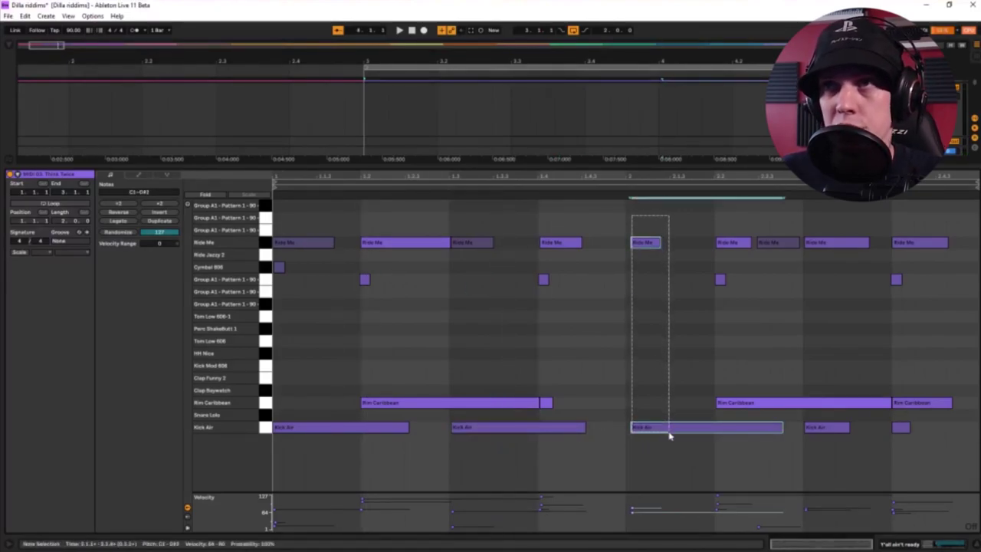
drag(602, 231, 676, 473)
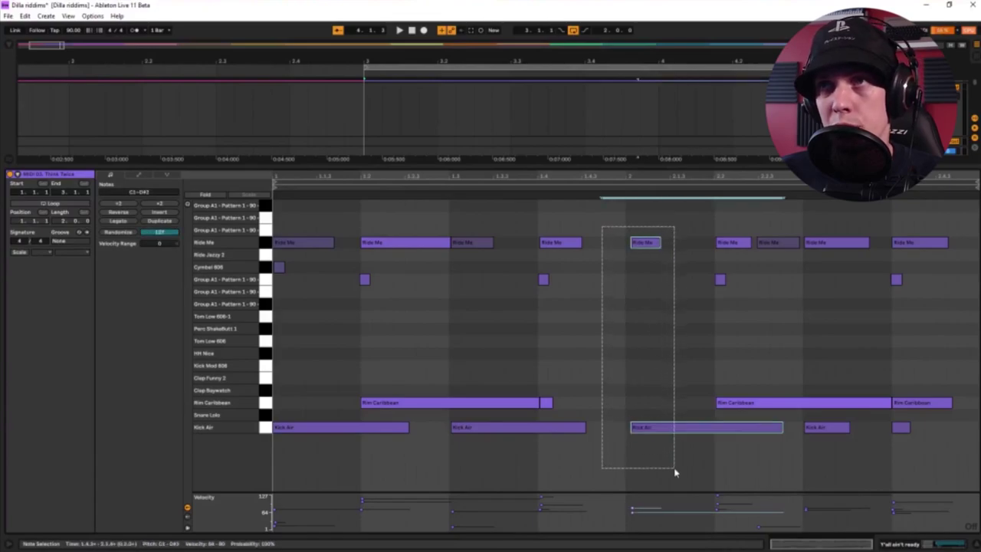
click(615, 233)
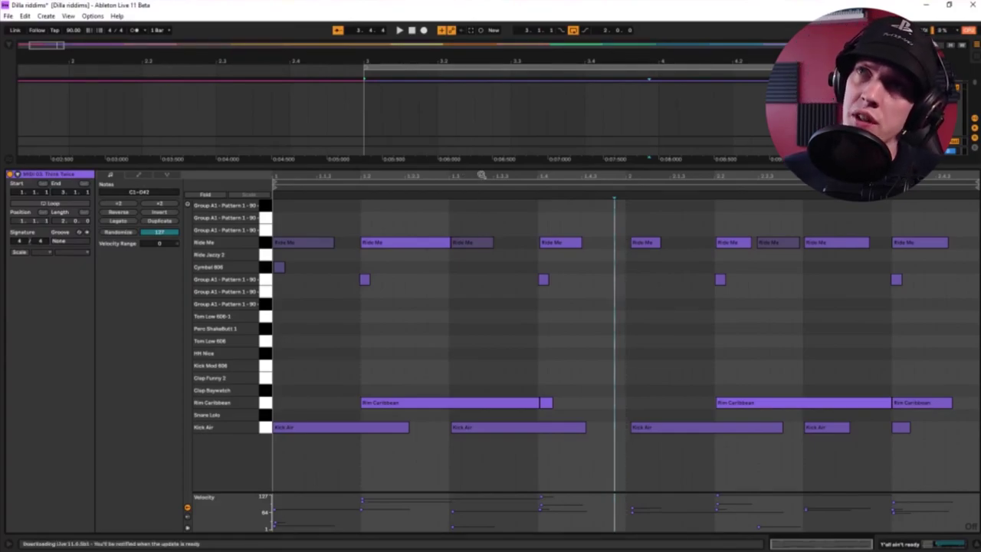
Select the four C2 hits on beats 2 and 4 of the Think Twice clip to examine their timing.
drag(482, 167, 504, 355)
scroll(617, 190, up, 3)
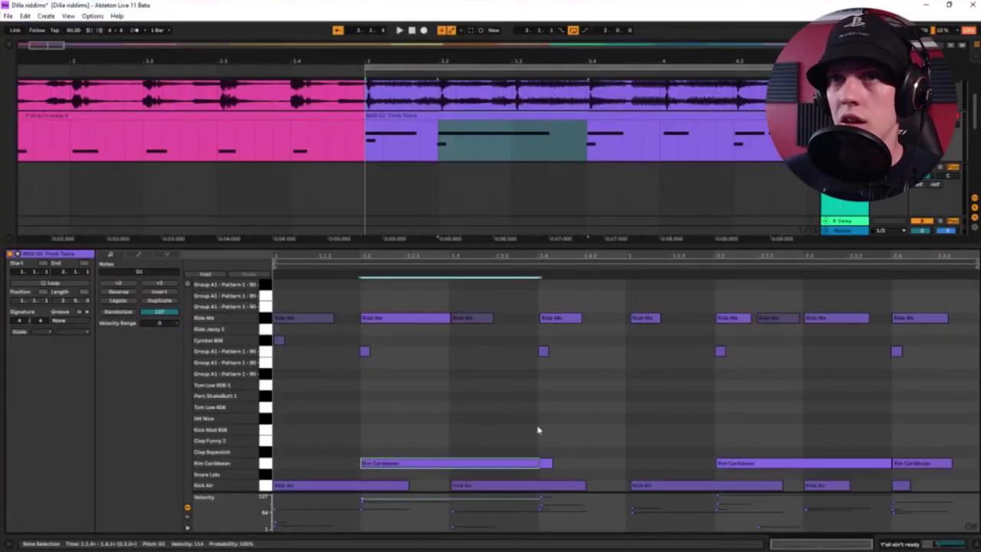
drag(338, 364, 918, 339)
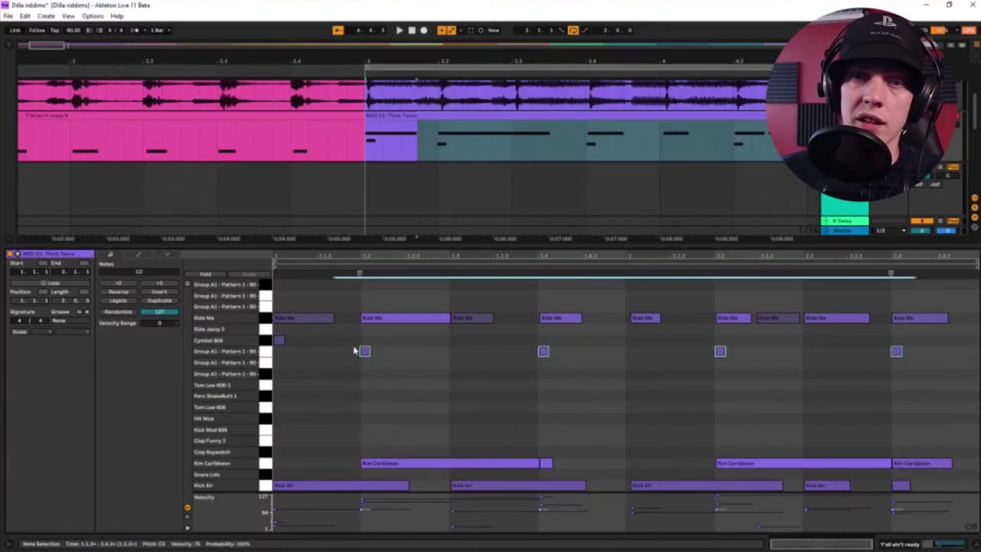
drag(331, 354, 936, 374)
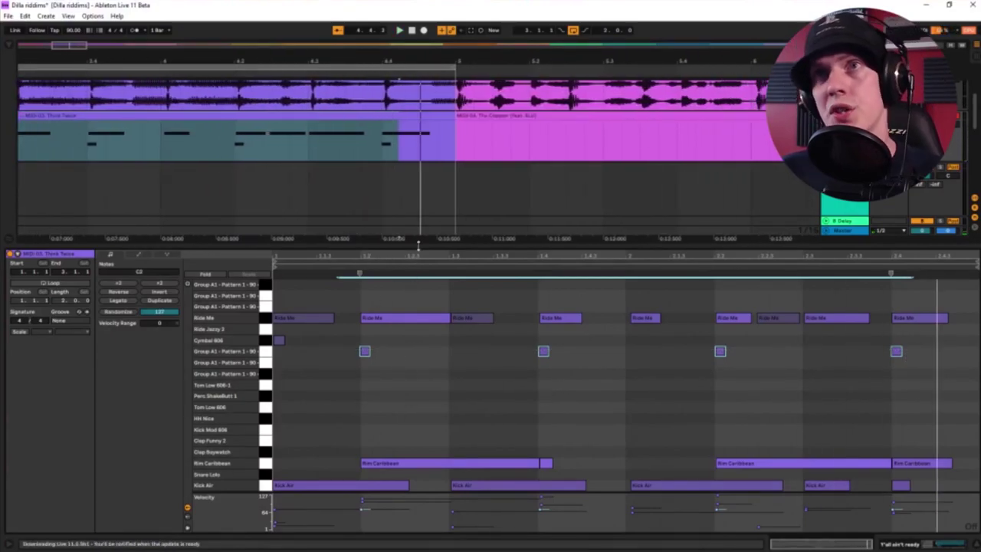
Enlarge the arrangement area, select The Clapper audio clip at bar 5 and zoom to it.
drag(419, 244, 419, 351)
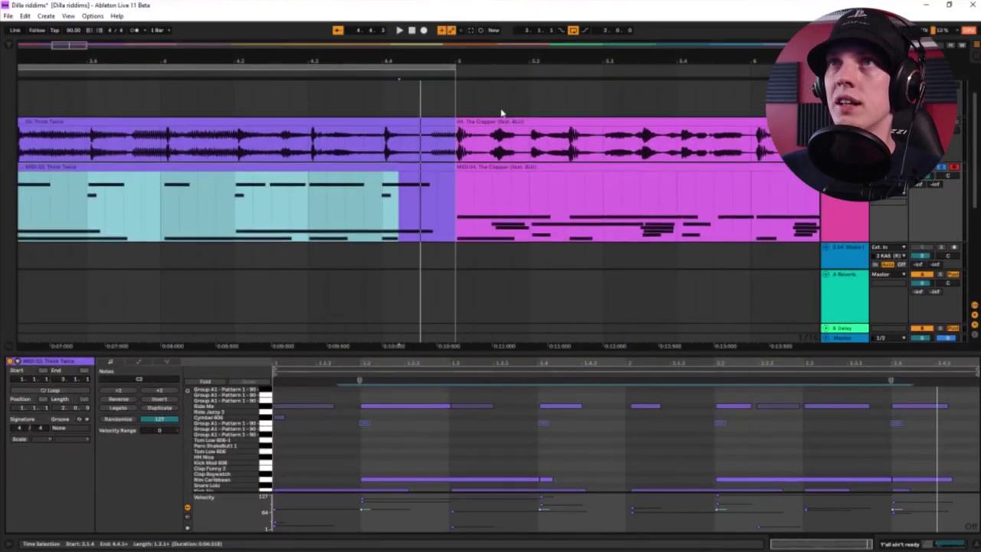
click(464, 122)
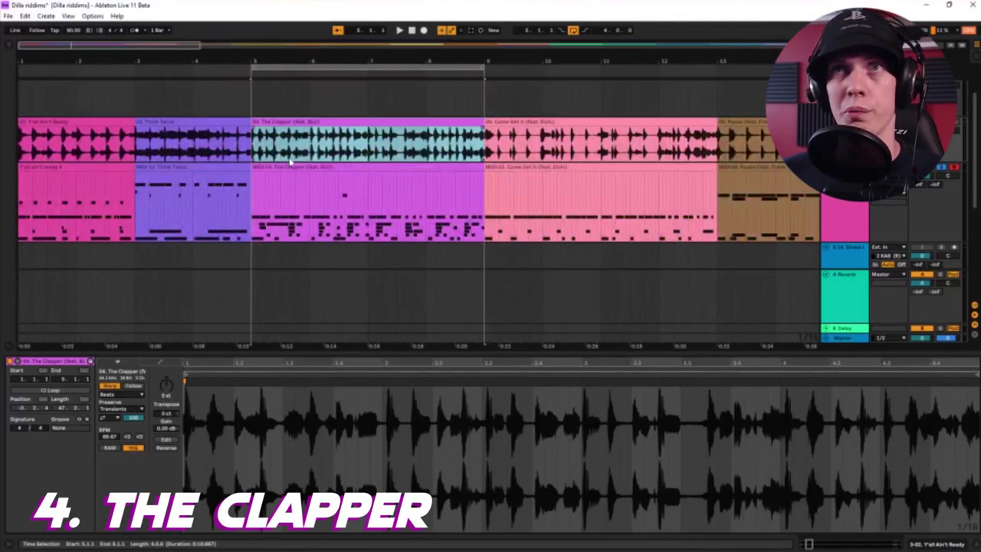
key(z)
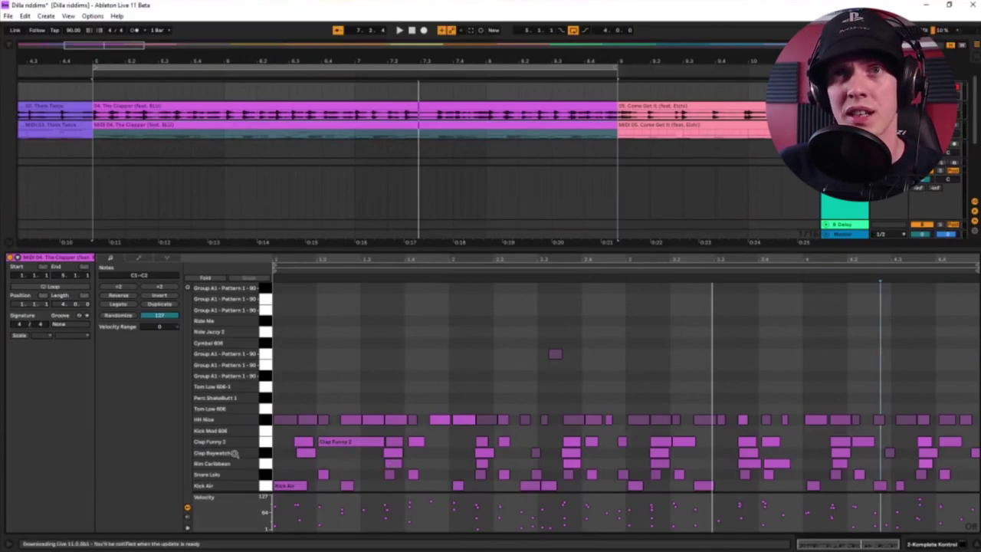
Play The Clapper MIDI clip and examine its clap, snare and hi-hat placement.
click(305, 443)
key(space)
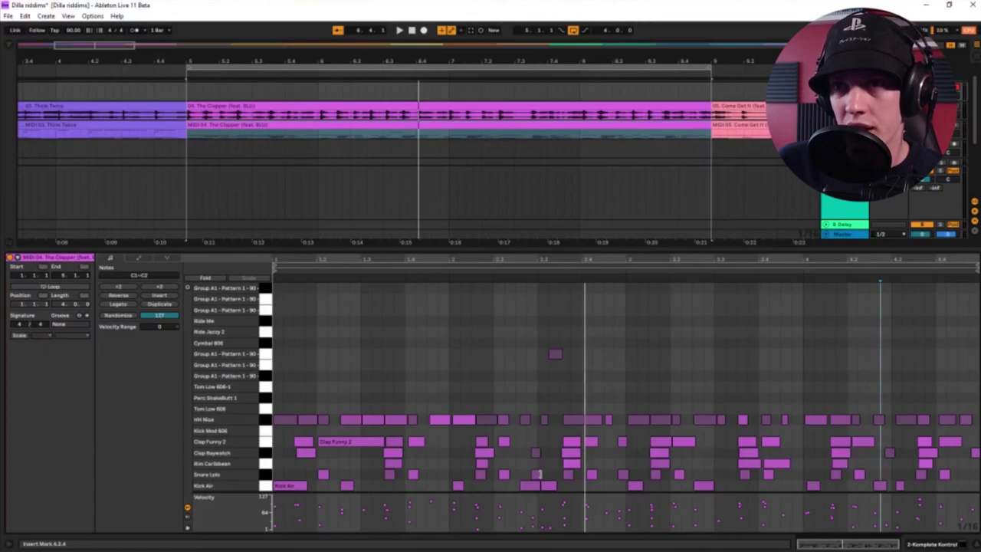
key(space)
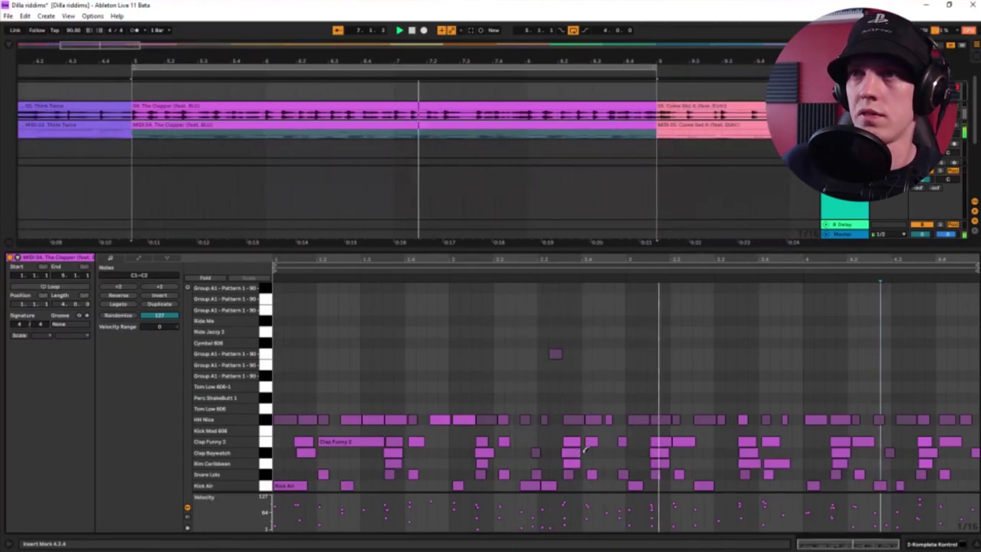
key(space)
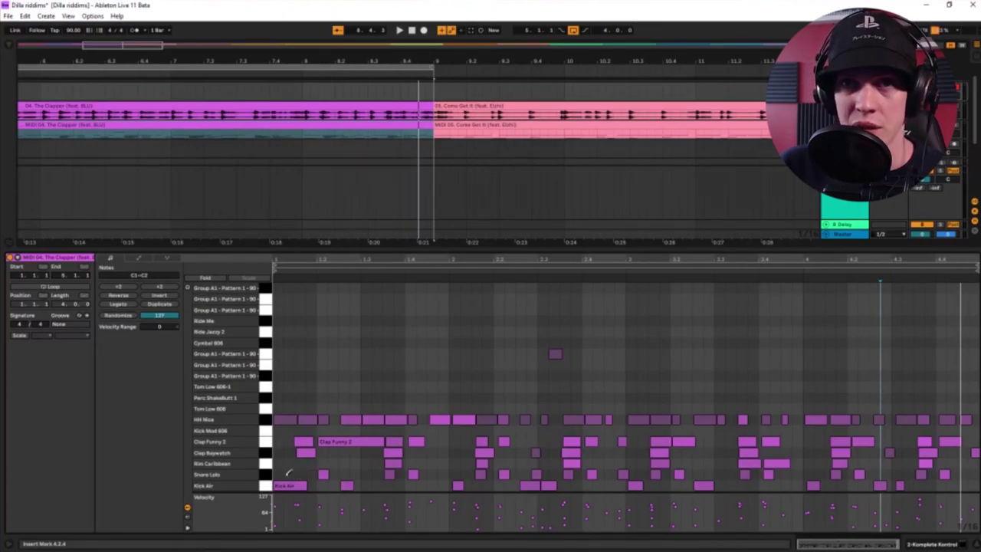
Redraw The Clapper's first HH Nice note at 1.1.1 with a length of 0.0.2, and play the clip.
click(279, 419)
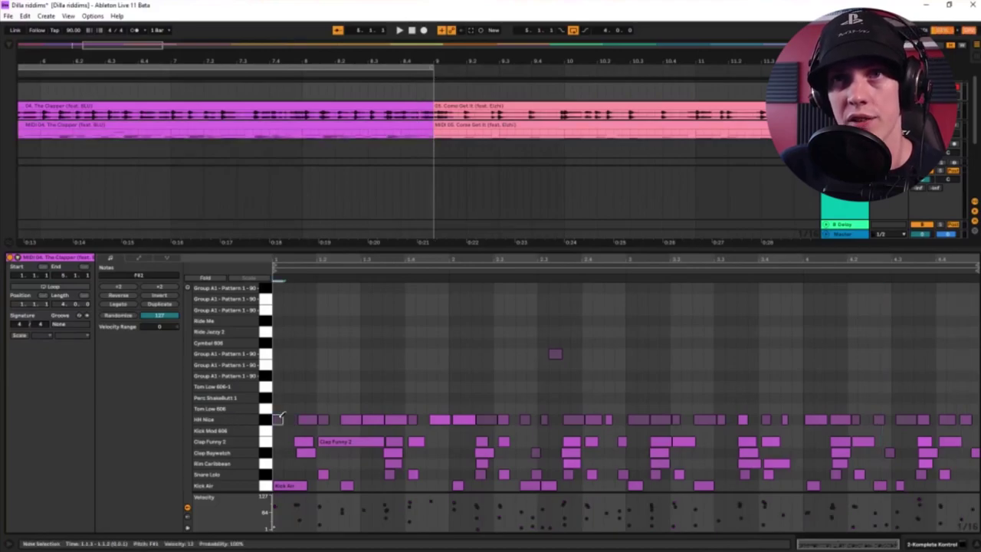
drag(280, 420, 310, 414)
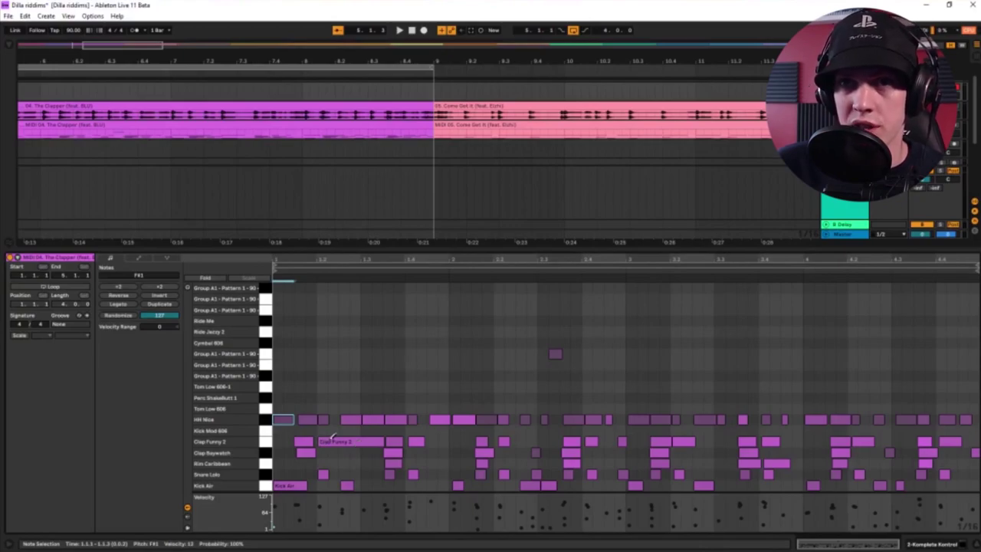
key(space)
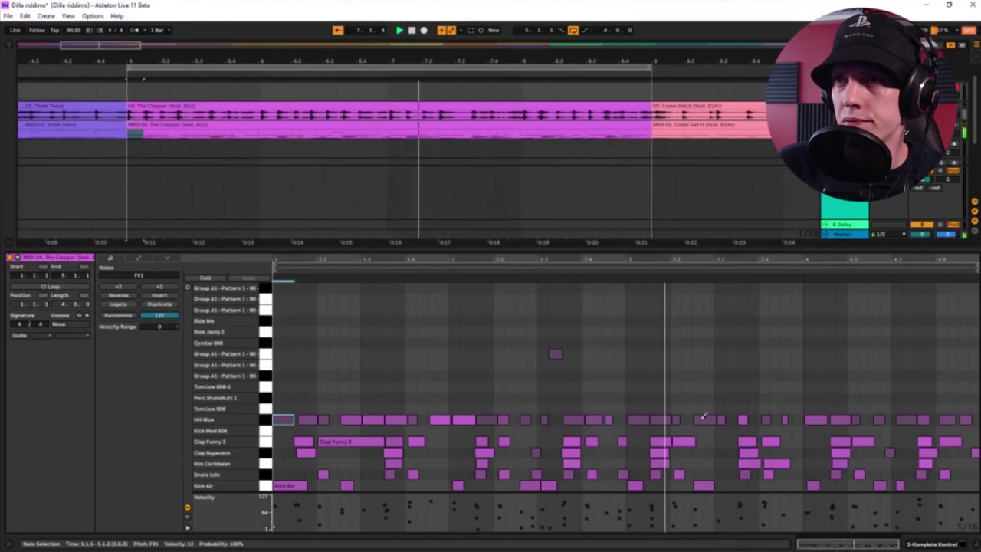
click(281, 125)
key(space)
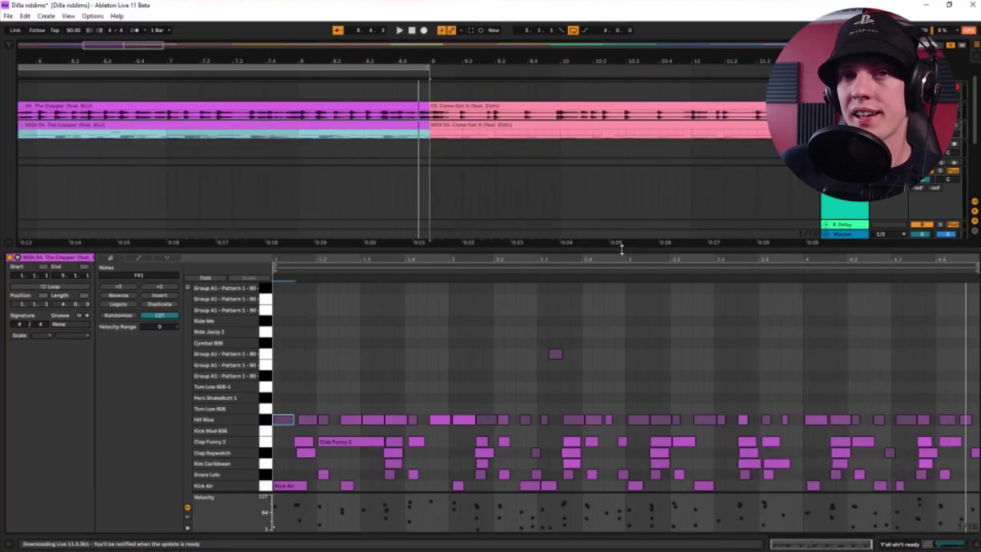
Enlarge the arrangement area and select the Come Get It MIDI clip starting at bar 9.
drag(622, 248, 620, 280)
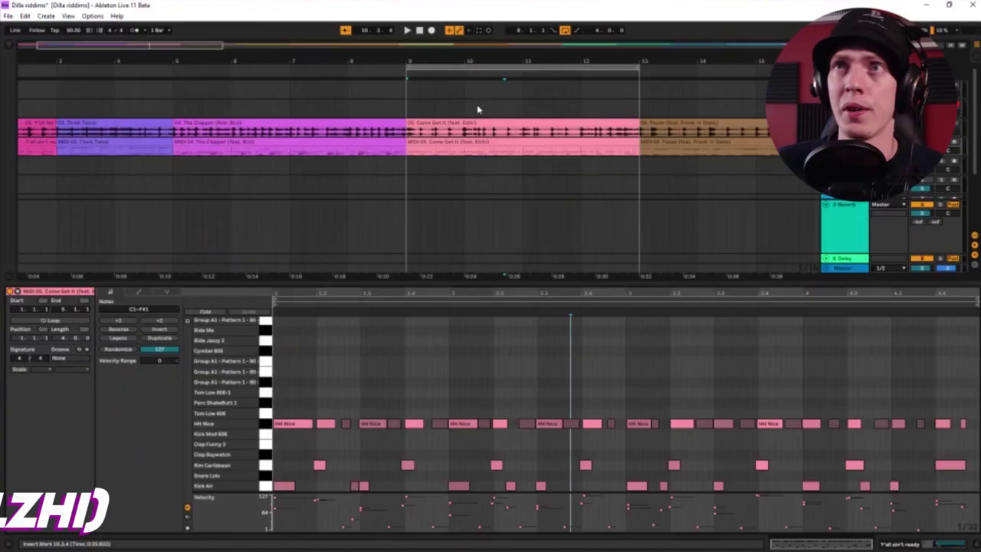
key(space)
click(452, 140)
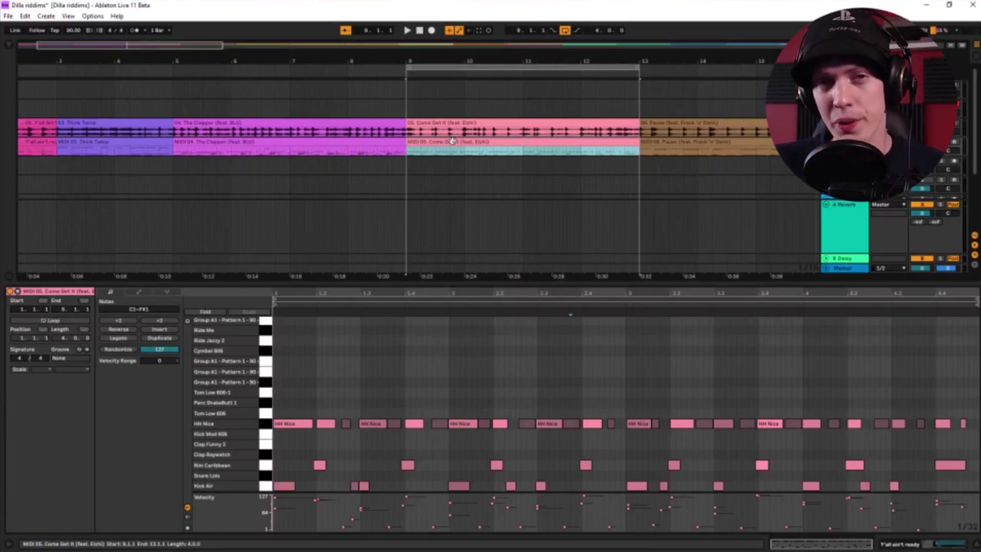
click(427, 355)
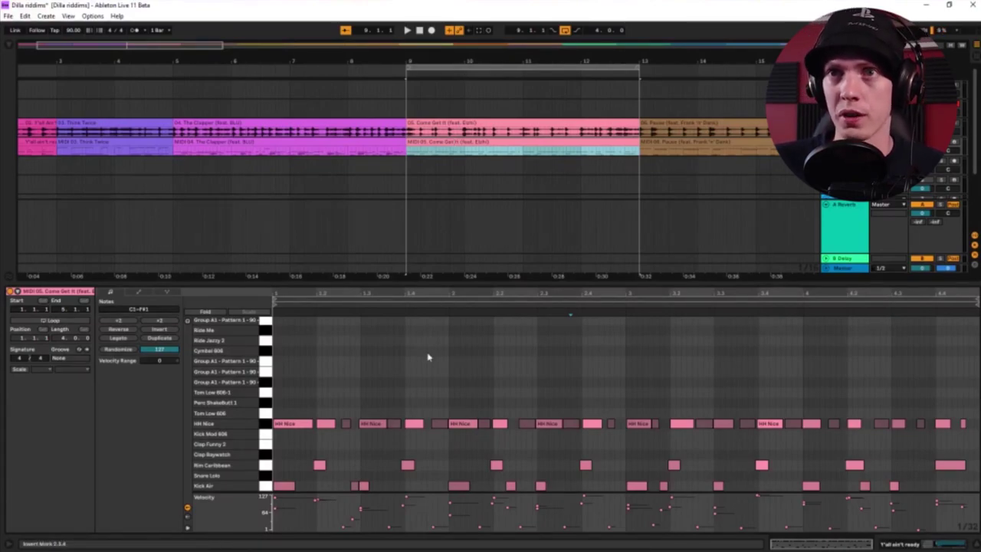
Inspect the quiet HH Nice note and the kick between 1.2 and 1.3 of the Come Get It clip.
click(359, 418)
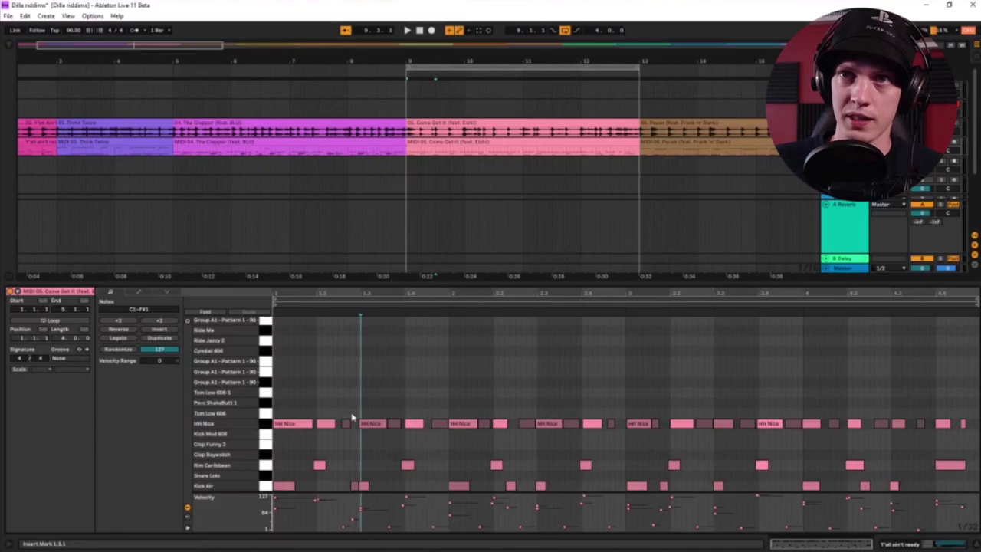
click(345, 423)
click(351, 414)
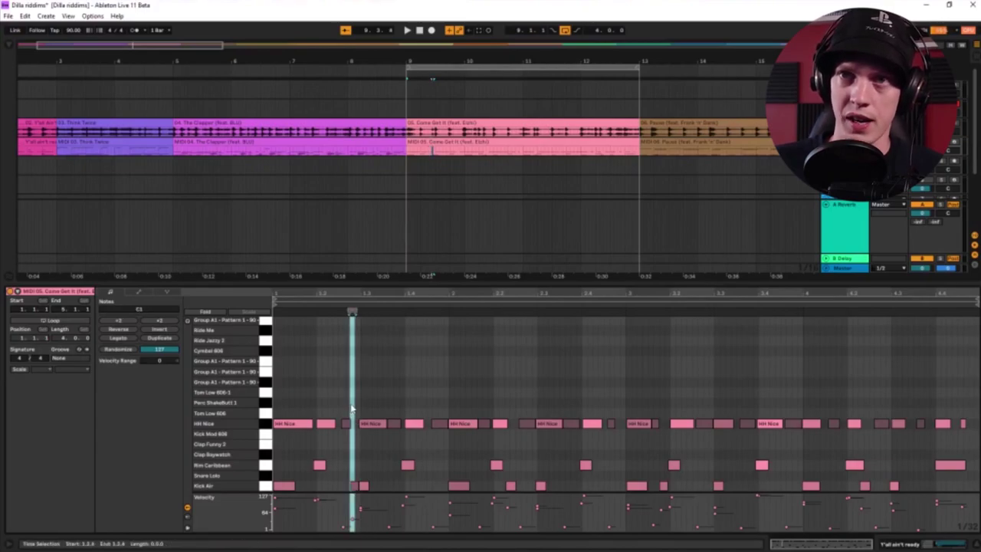
click(318, 414)
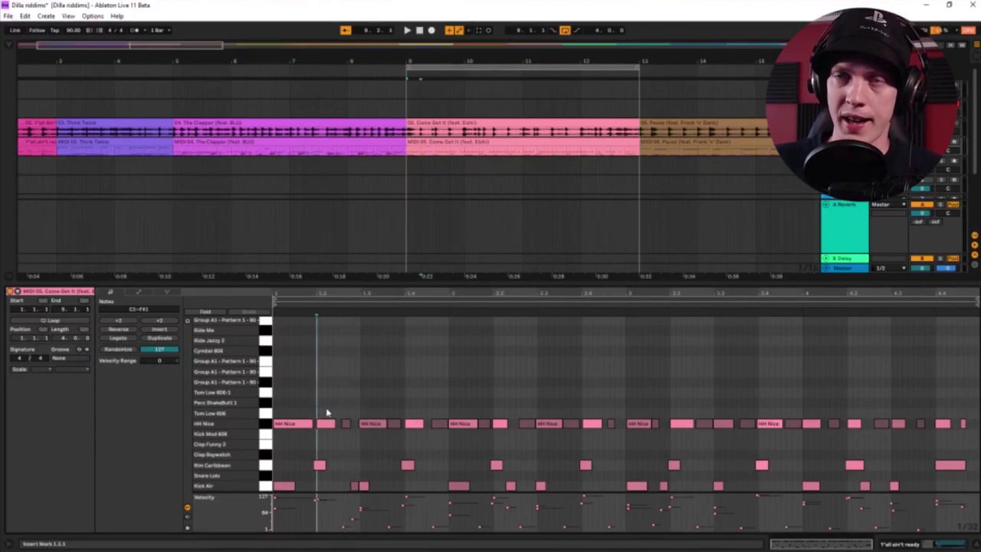
click(346, 423)
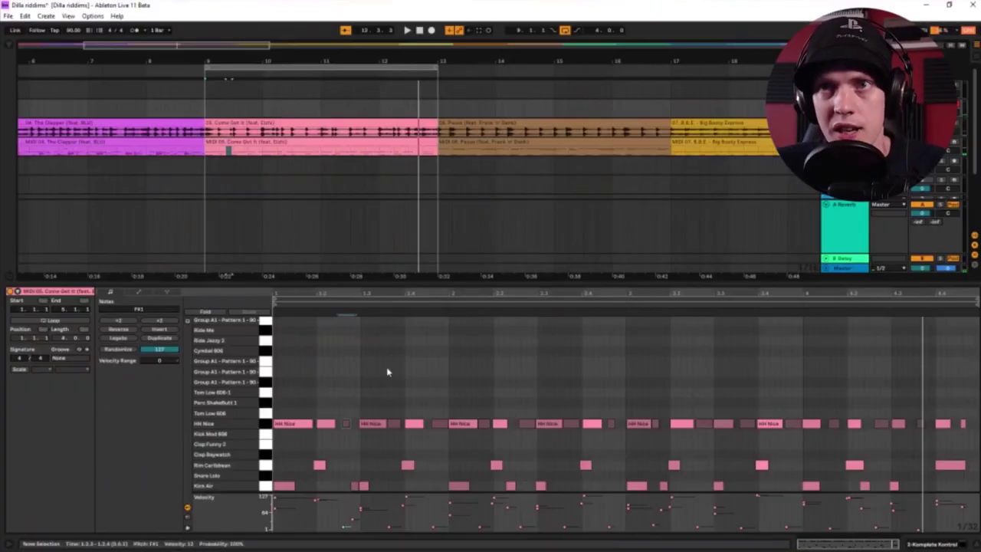
Examine the grid positions at 1.3.3, 1.3.1 and the rim hit near 1.2, and play the Come Get It clip.
click(388, 373)
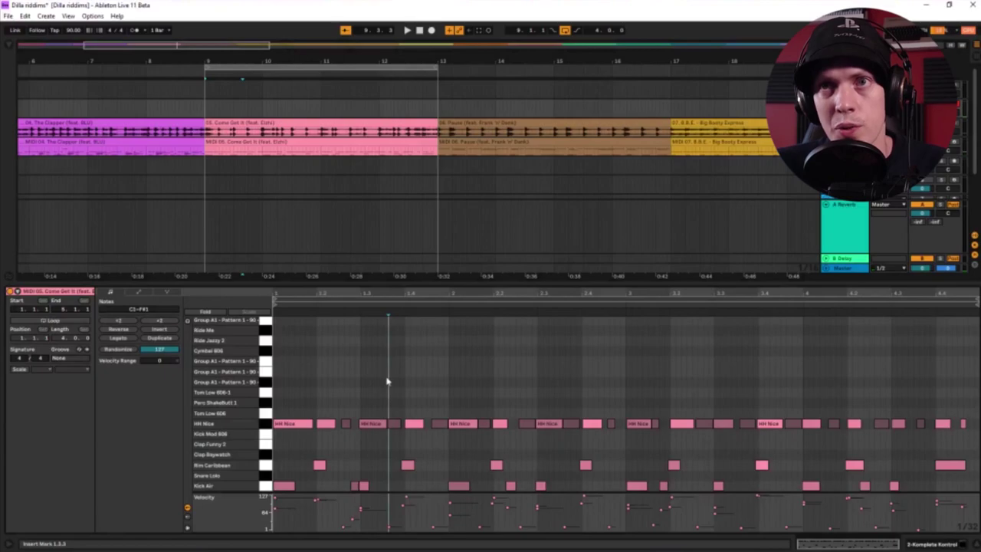
click(359, 396)
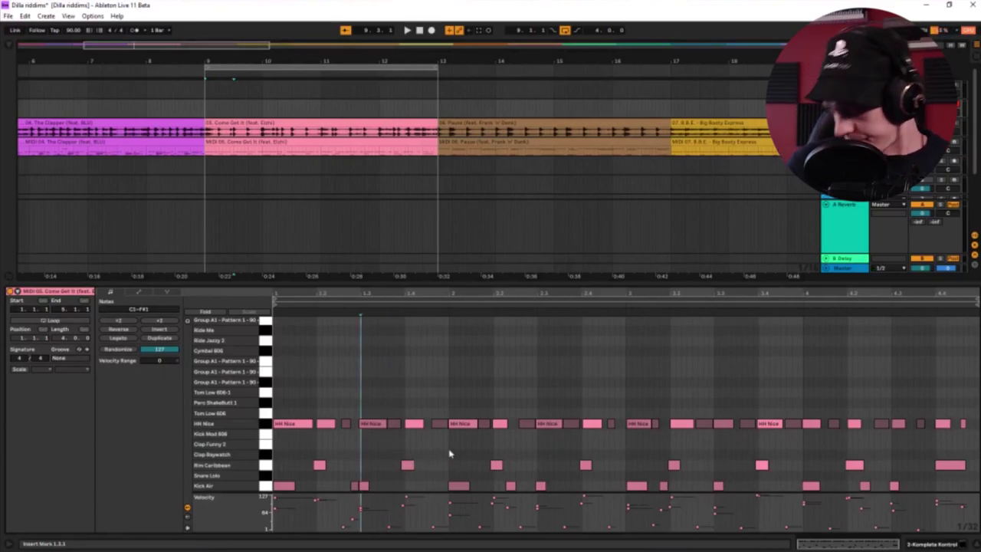
mouse_move(304, 451)
mouse_down()
mouse_move(475, 470)
mouse_move(803, 474)
mouse_move(302, 467)
mouse_move(310, 469)
mouse_up()
click(803, 474)
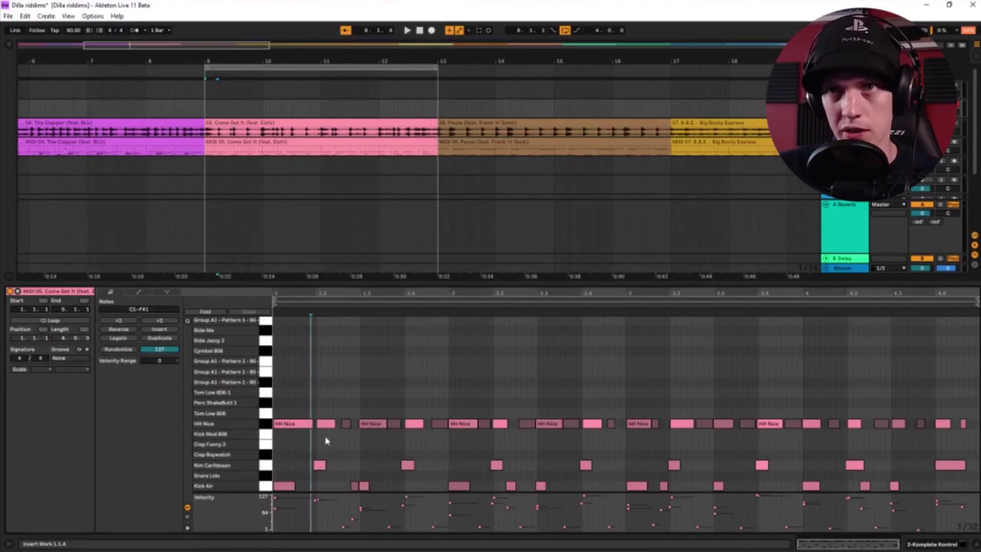
key(space)
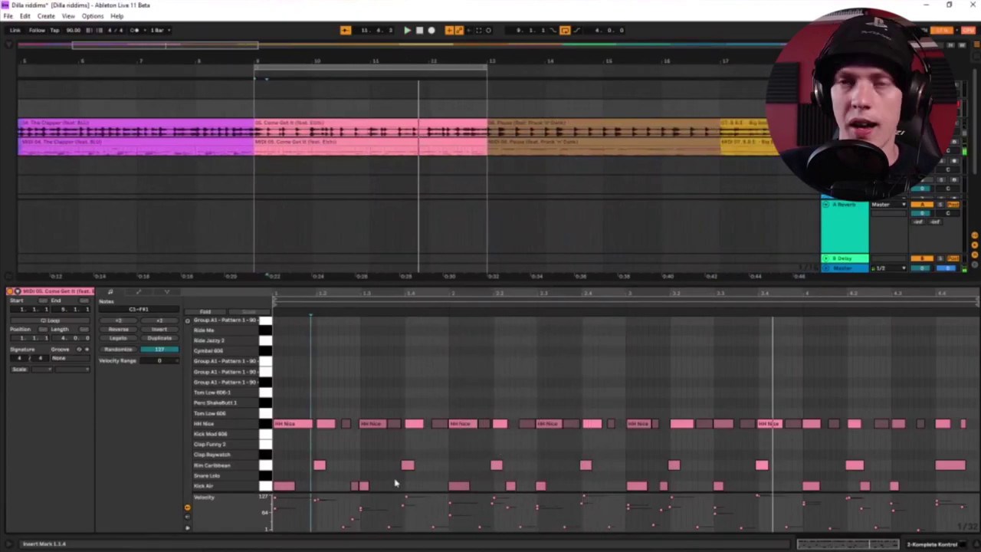
Stop playback and compare the Kick Air notes across the Come Get It clip, singling out those in bars 2 and 4.
key(space)
drag(955, 491, 271, 487)
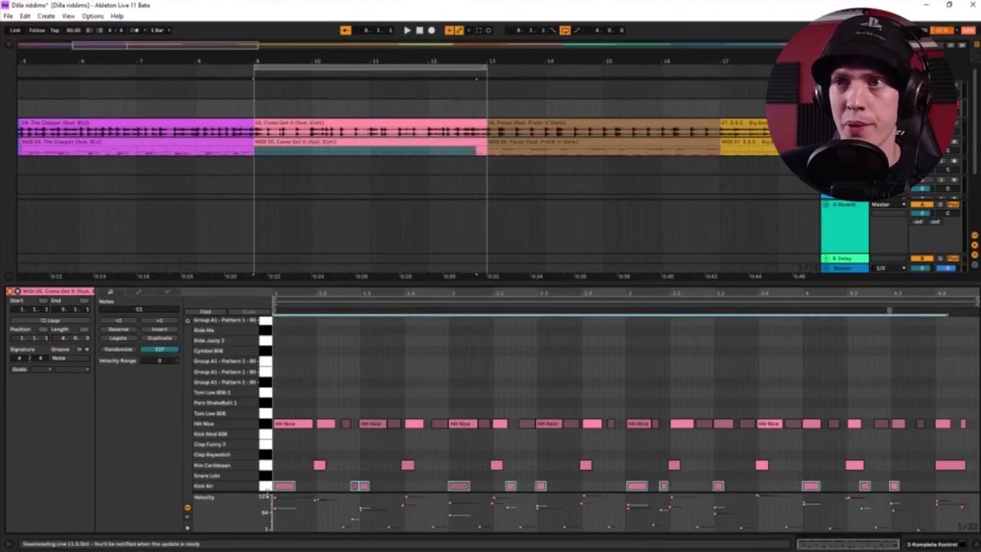
click(451, 482)
drag(433, 486, 610, 488)
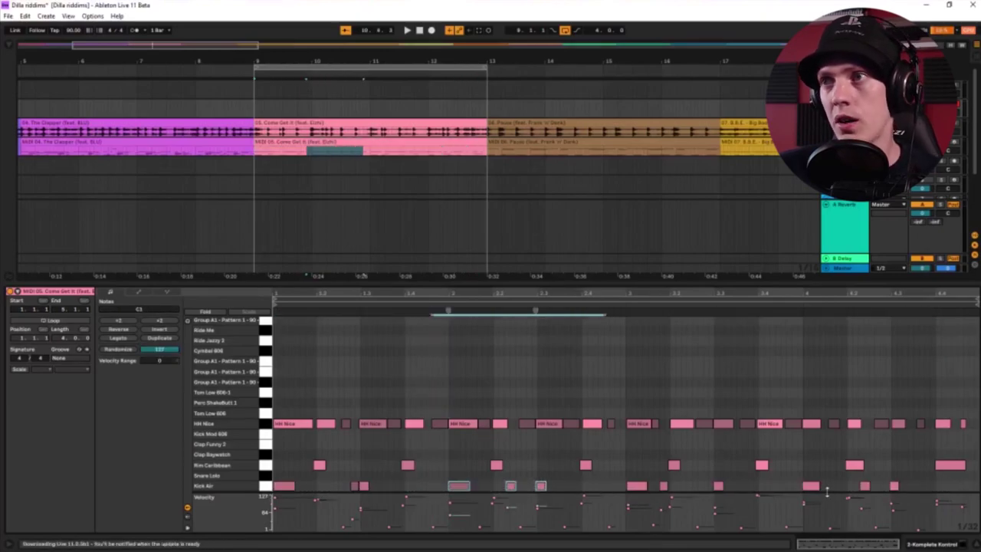
drag(792, 483, 951, 496)
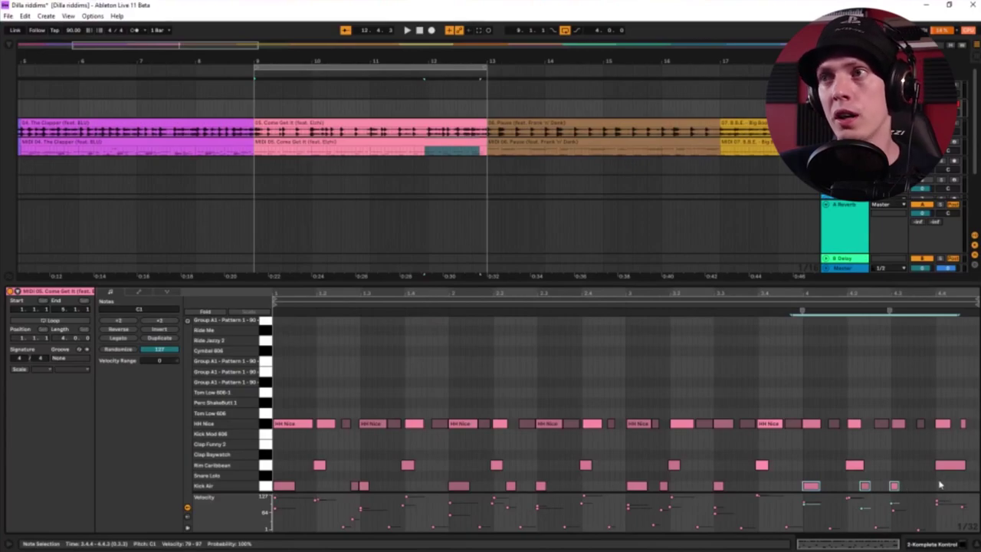
click(940, 484)
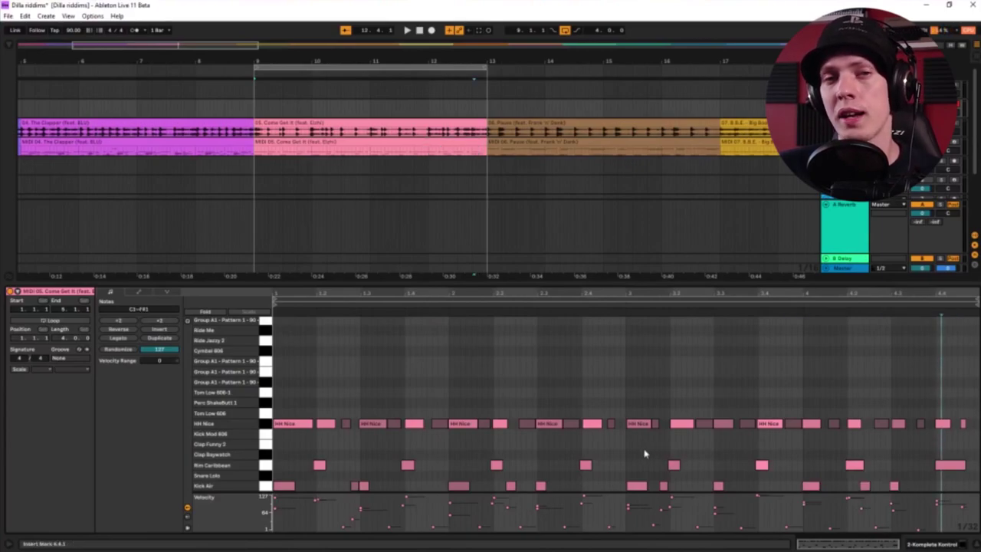
Examine the empty Kick Air positions at 1.4.3 and 1.4.2 of the Come Get It clip.
click(433, 485)
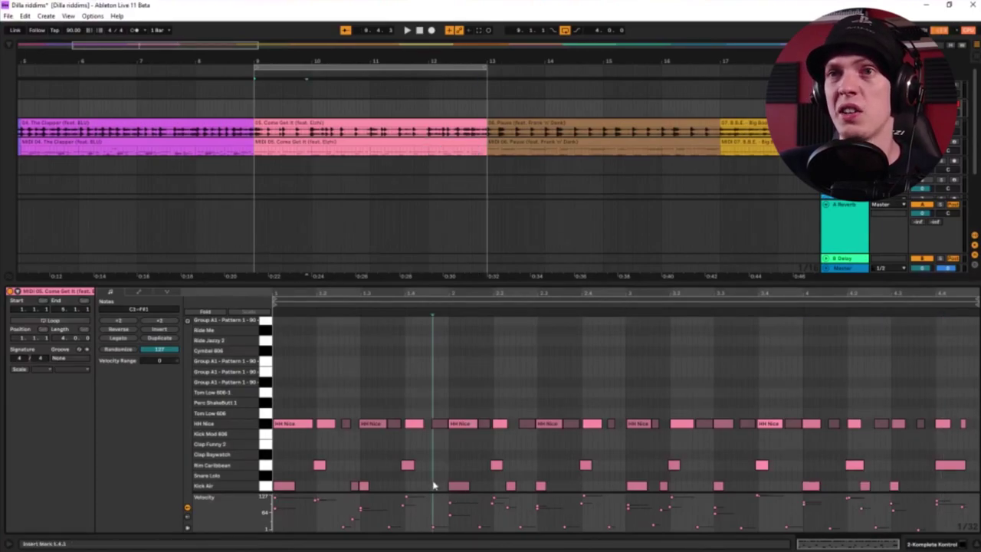
click(423, 487)
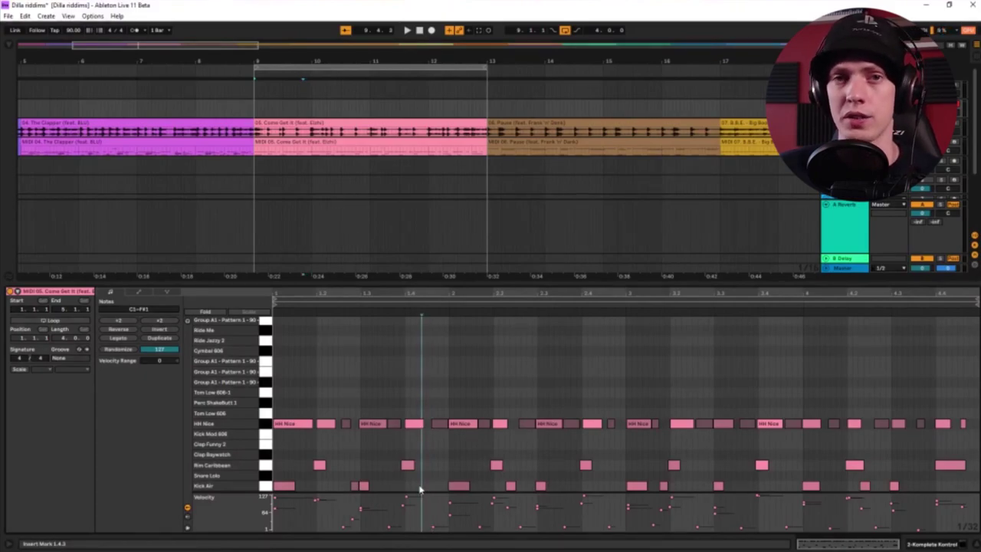
click(417, 489)
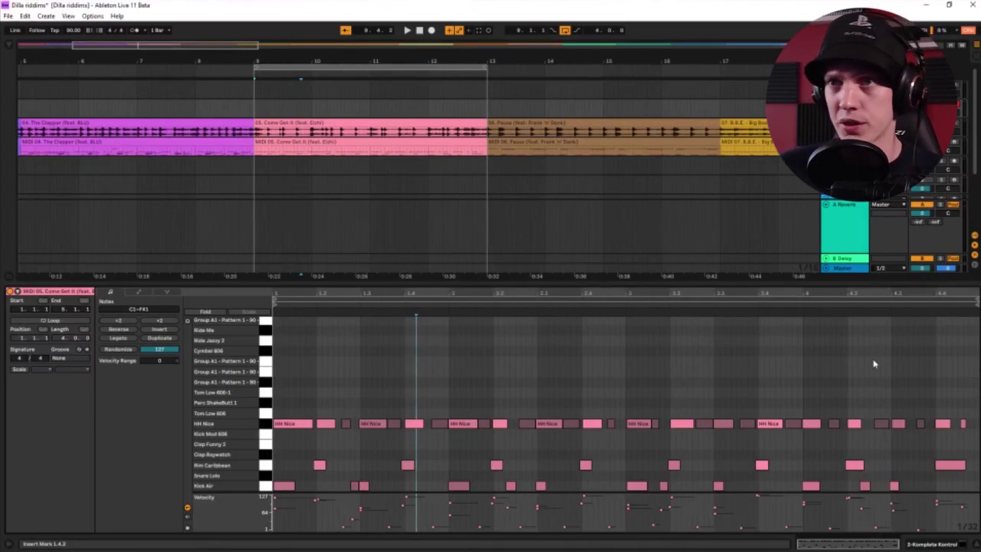
Try moving the three bar 2 Kick Air notes to the start of bar 1, and undo the moves.
drag(568, 477, 395, 489)
drag(460, 486, 299, 498)
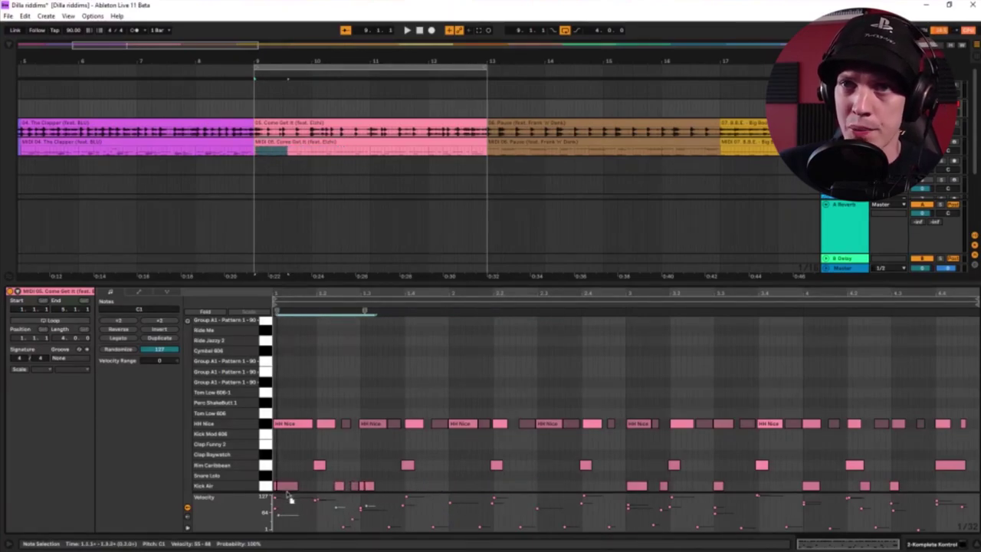
key(ctrl+z)
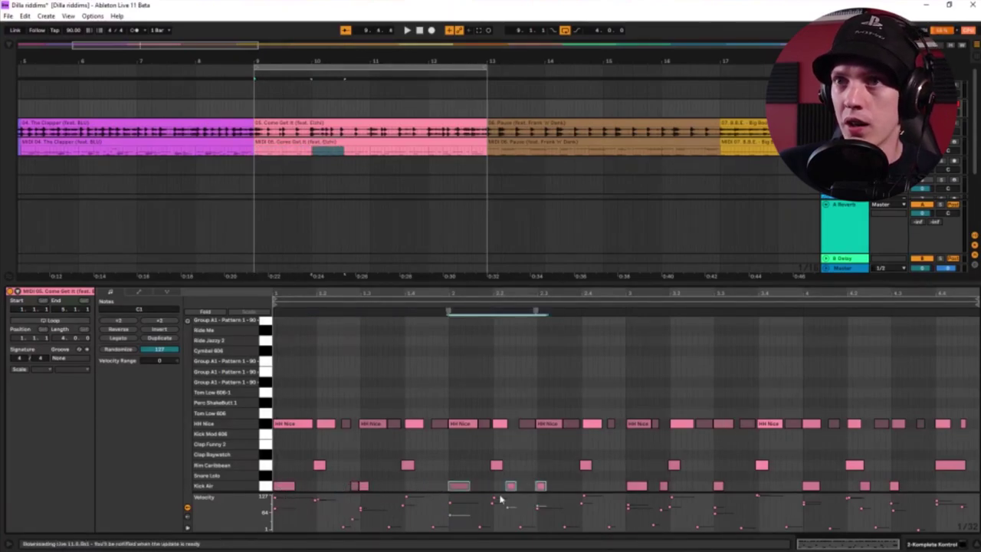
mouse_move(451, 485)
mouse_down()
mouse_move(623, 486)
mouse_move(448, 496)
mouse_up()
key(ctrl+z)
Compare the Kick Air notes in bars 2 and 4 with the gaps late in bar 3 and after beat 1.3.
click(544, 465)
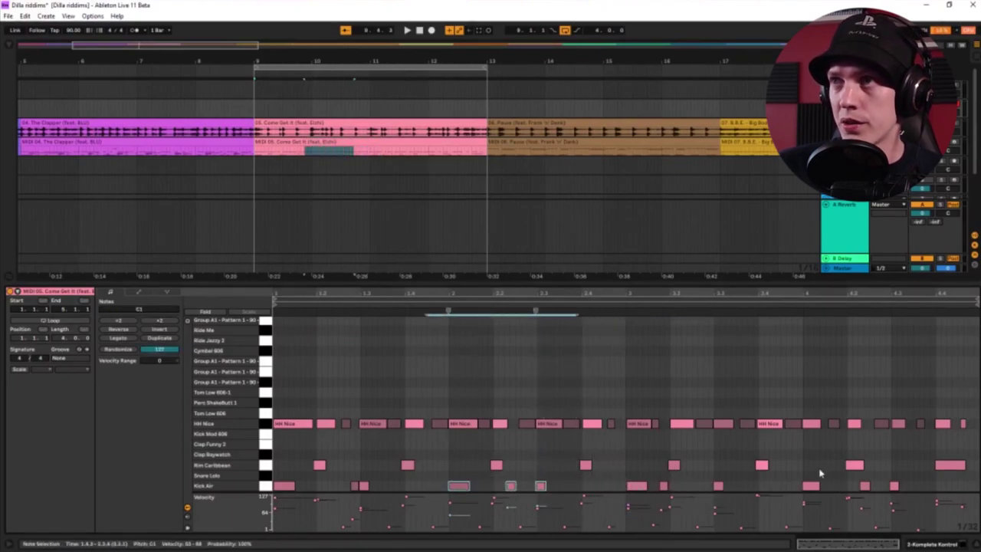
drag(811, 473, 905, 494)
drag(785, 487, 738, 498)
click(387, 484)
click(384, 480)
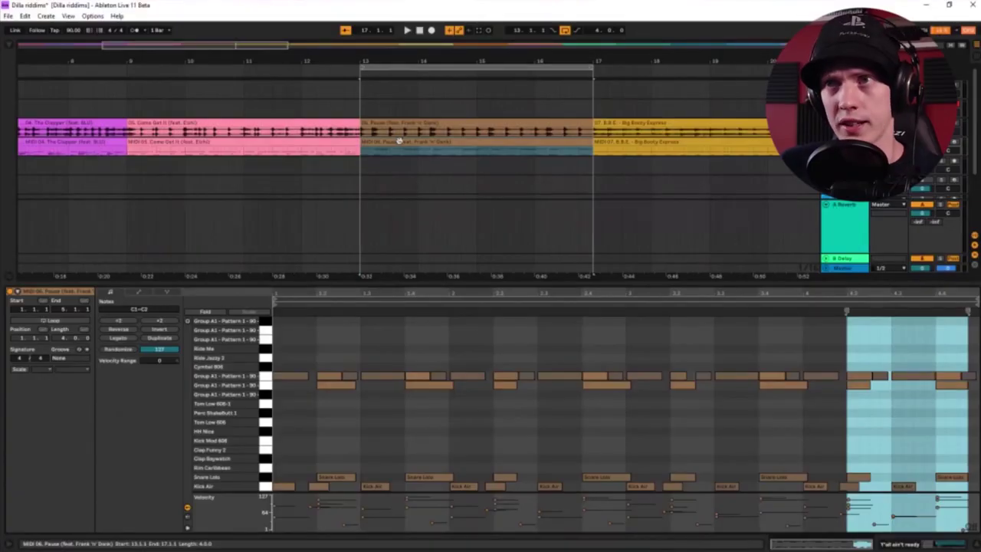
Play the Pause clip and examine its Kick Air notes just before beats 1.2, 3.2 and 4.2 and its whole C2 note row.
click(491, 331)
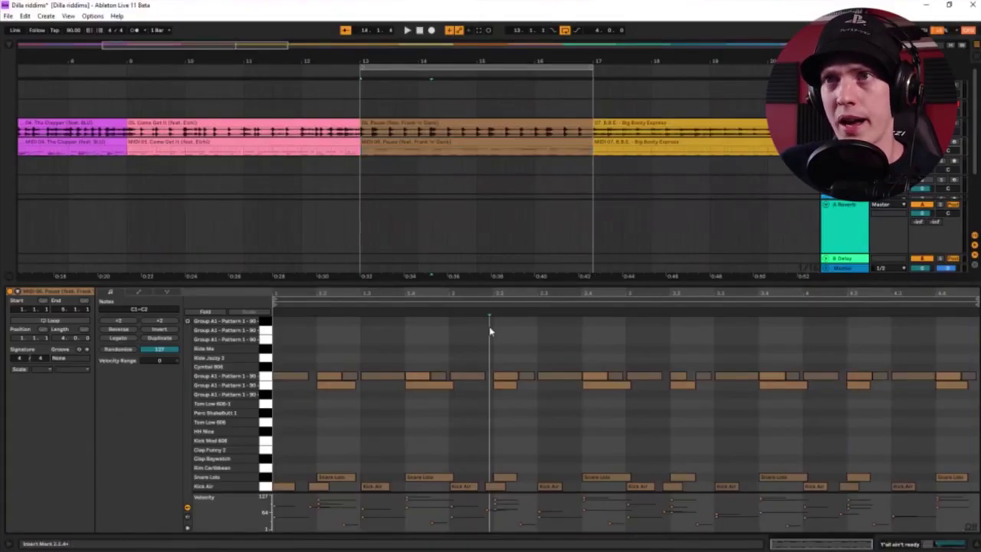
click(409, 31)
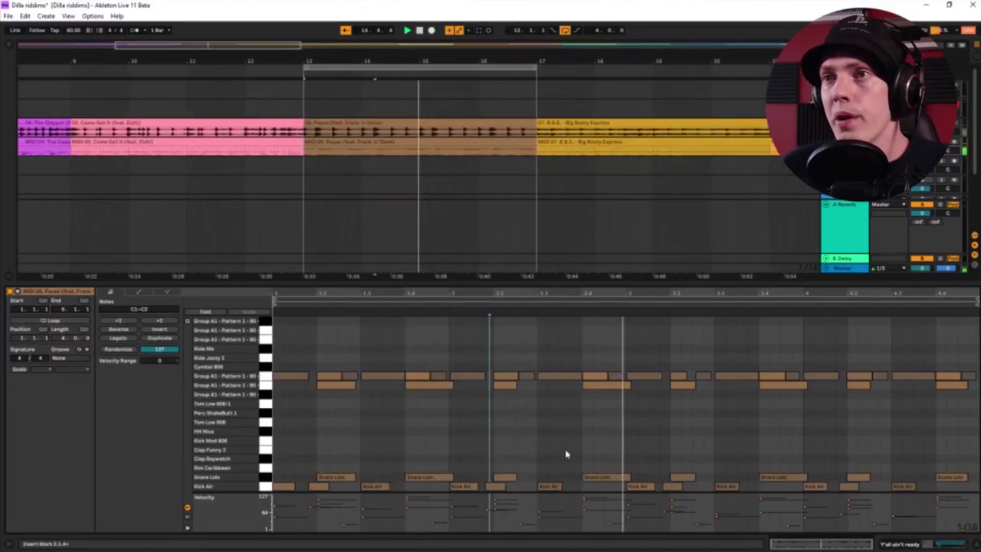
click(316, 486)
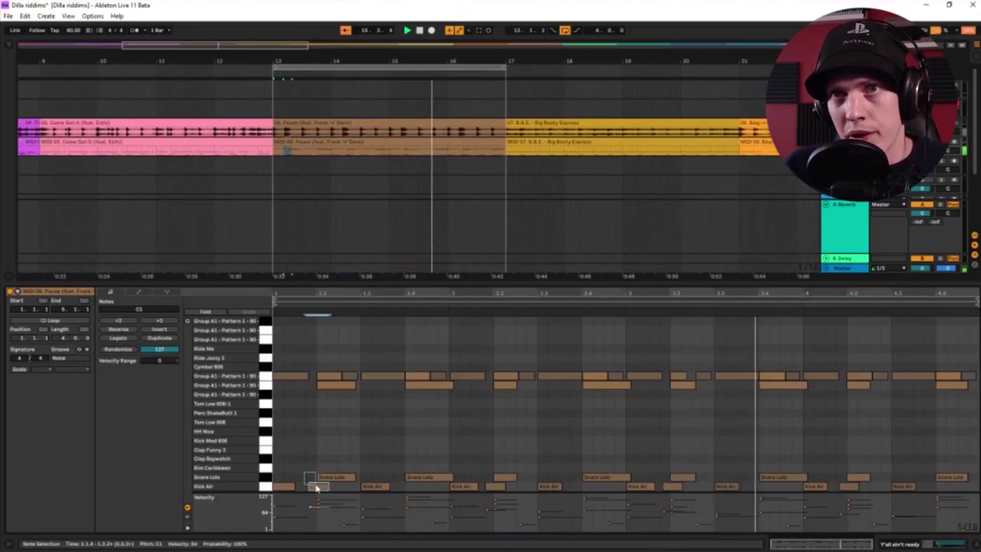
click(670, 486)
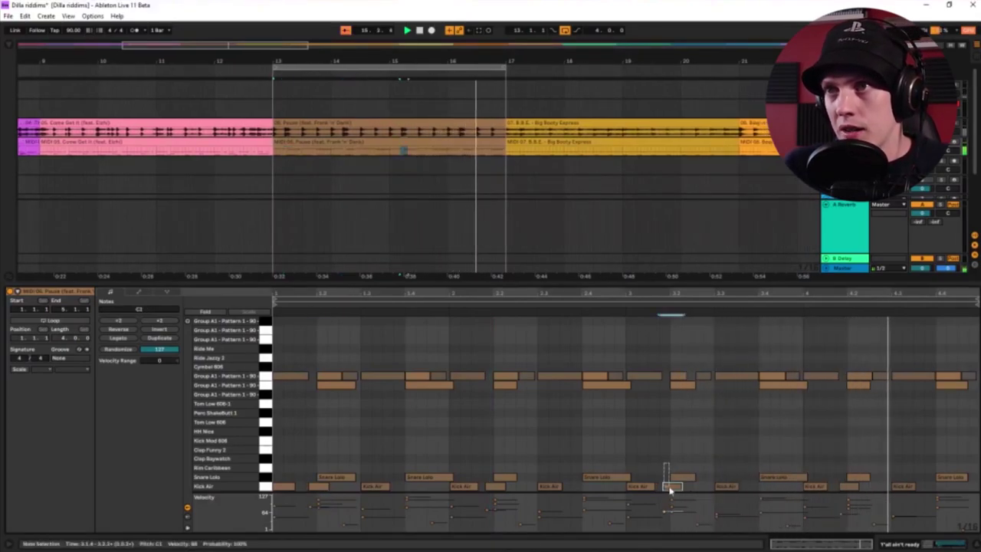
click(848, 486)
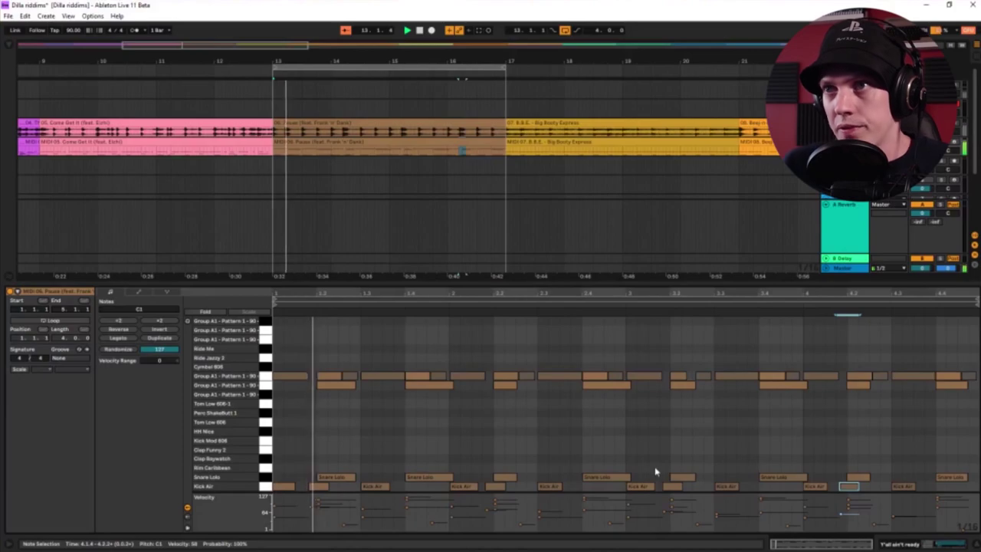
shift+click(671, 486)
shift+click(316, 486)
click(373, 456)
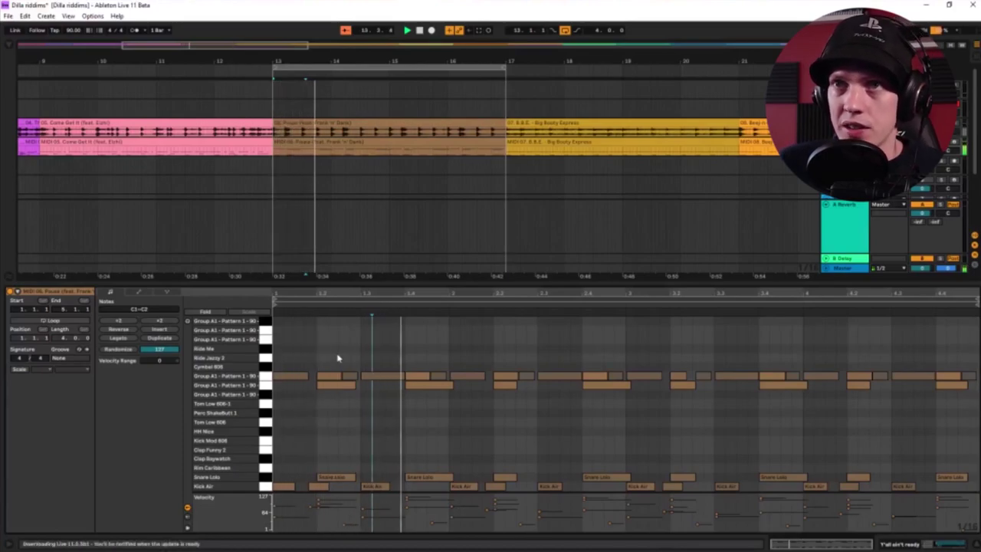
drag(275, 372, 970, 380)
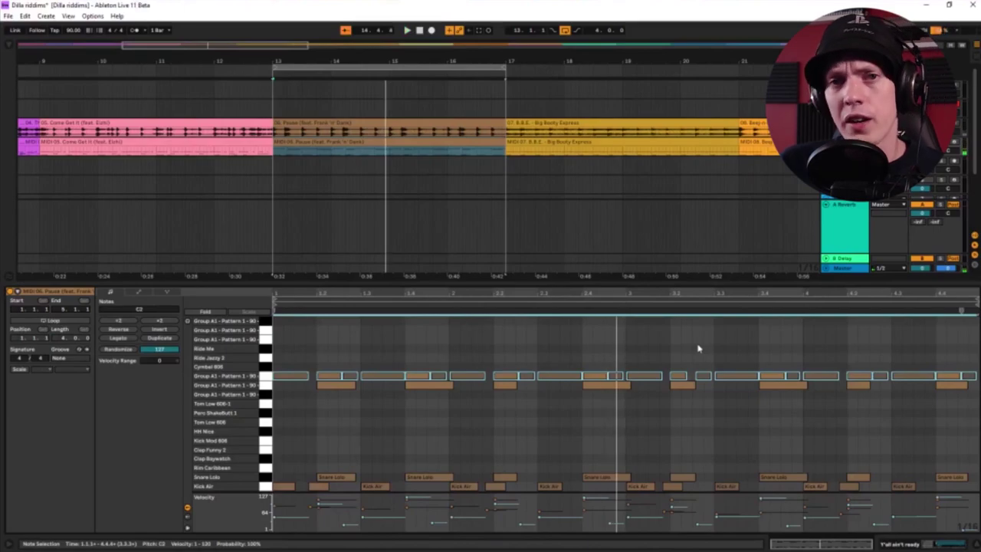
Select the B.B.E. - Big Booty Express clip at bar 17 and examine its HH Nice notes from 1.1.2 to 1.1.4.
click(539, 123)
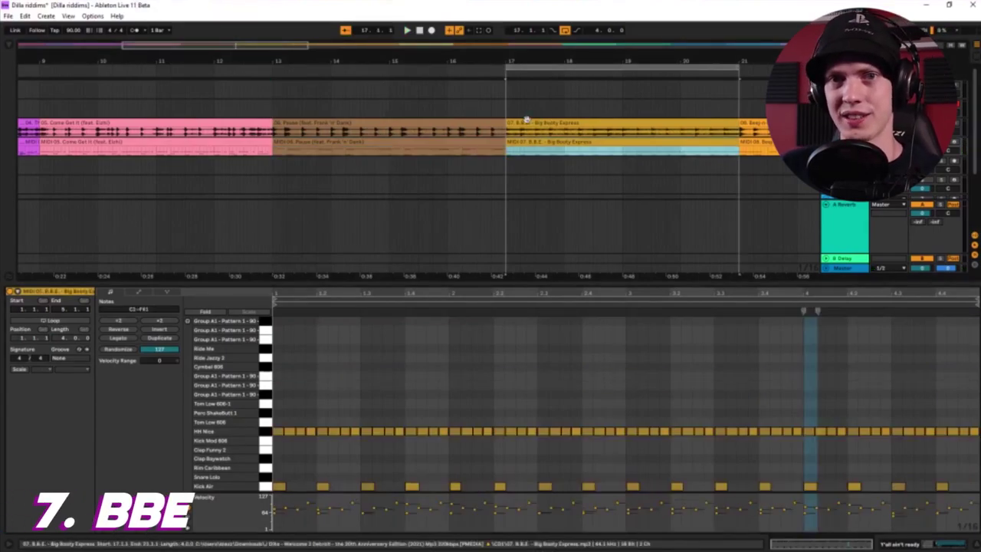
click(529, 118)
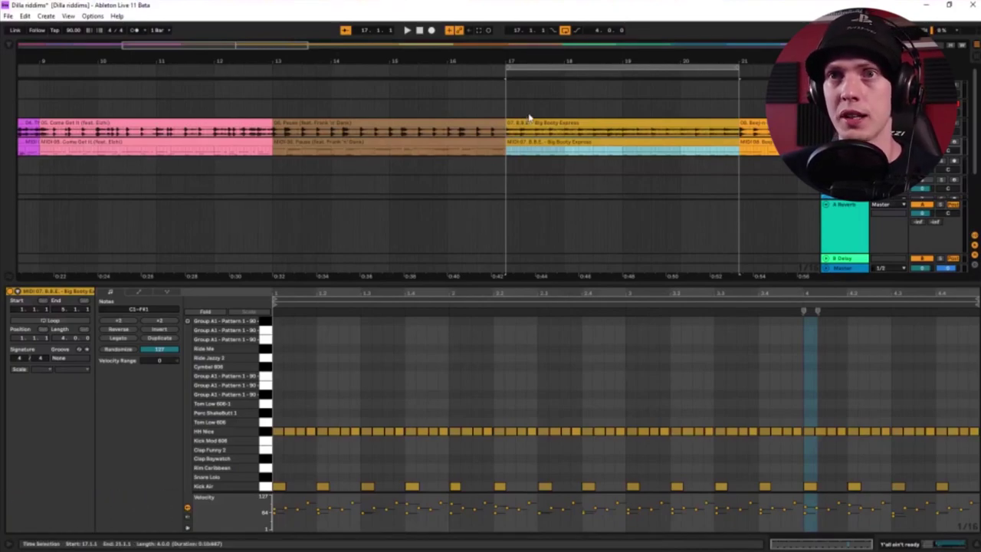
click(541, 383)
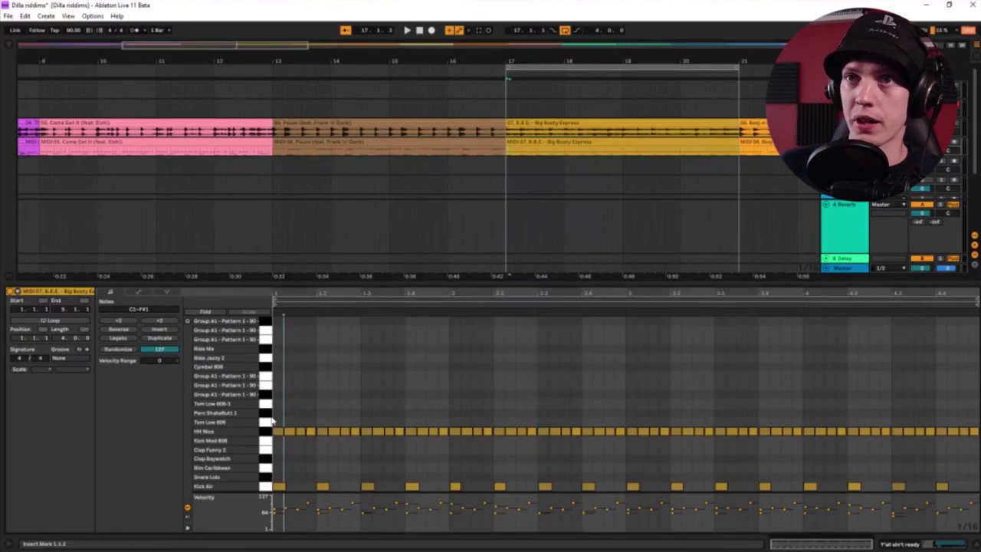
drag(314, 418, 354, 433)
key(z)
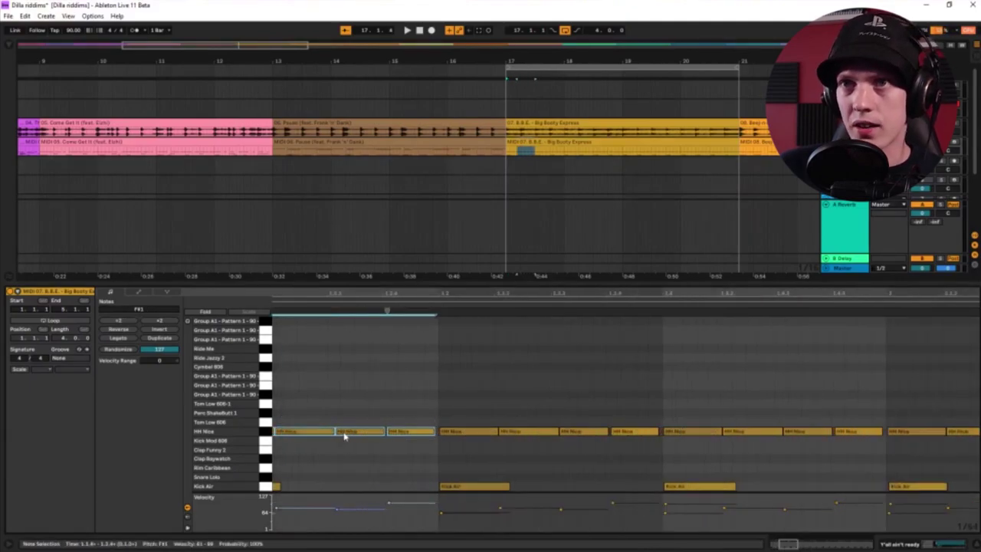
Move the first beat's HH Nice notes earlier onto the 1.1.2, 1.1.3 and 1.1.4 grid lines.
click(337, 415)
drag(370, 406, 444, 437)
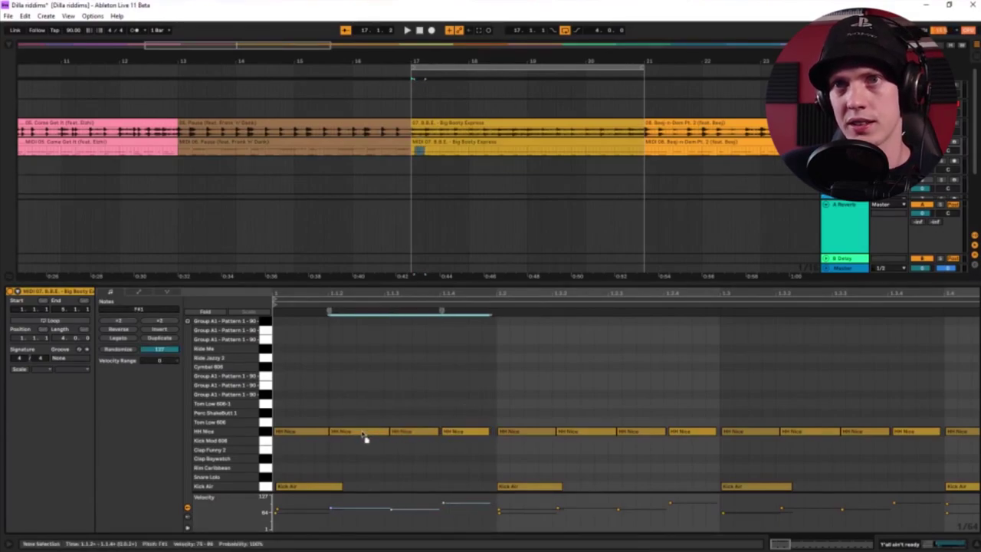
click(413, 433)
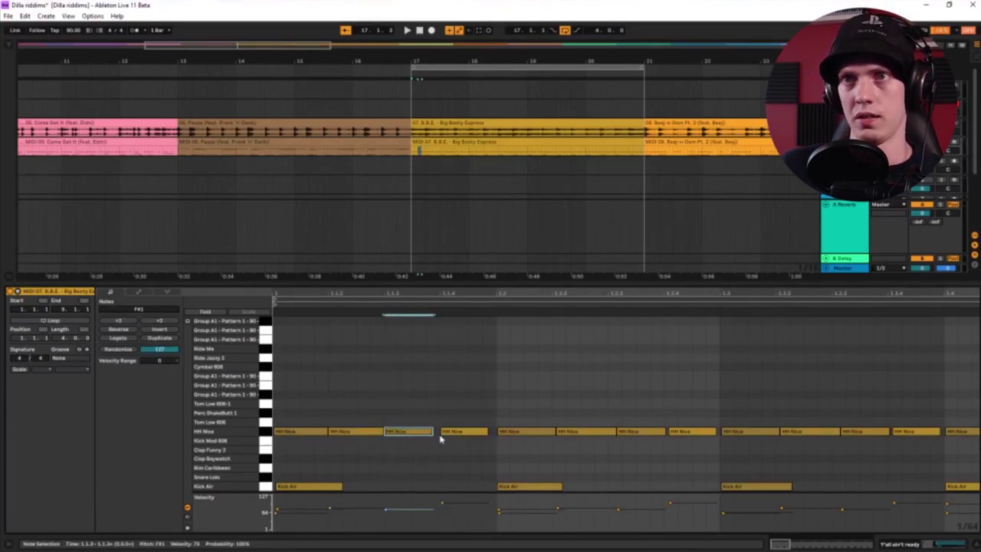
click(438, 404)
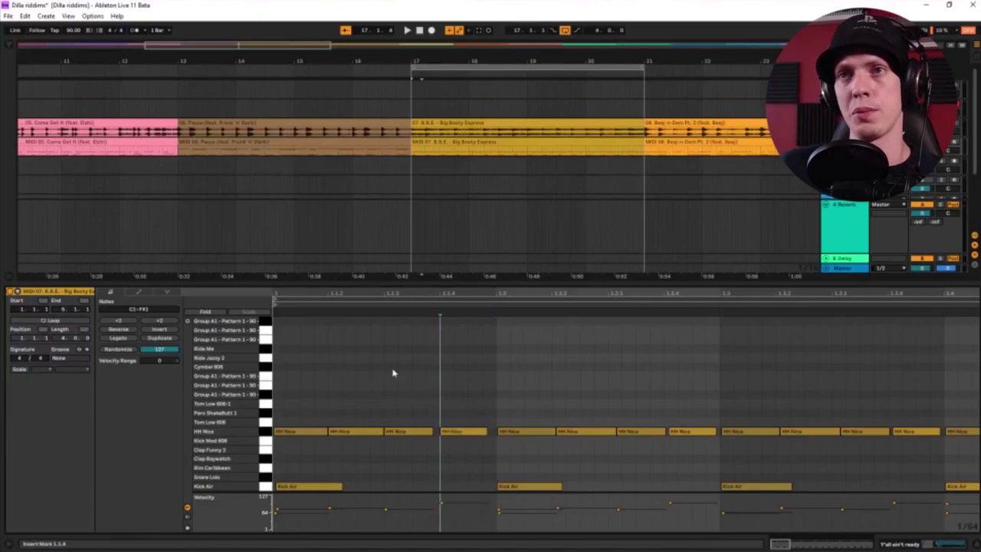
click(443, 432)
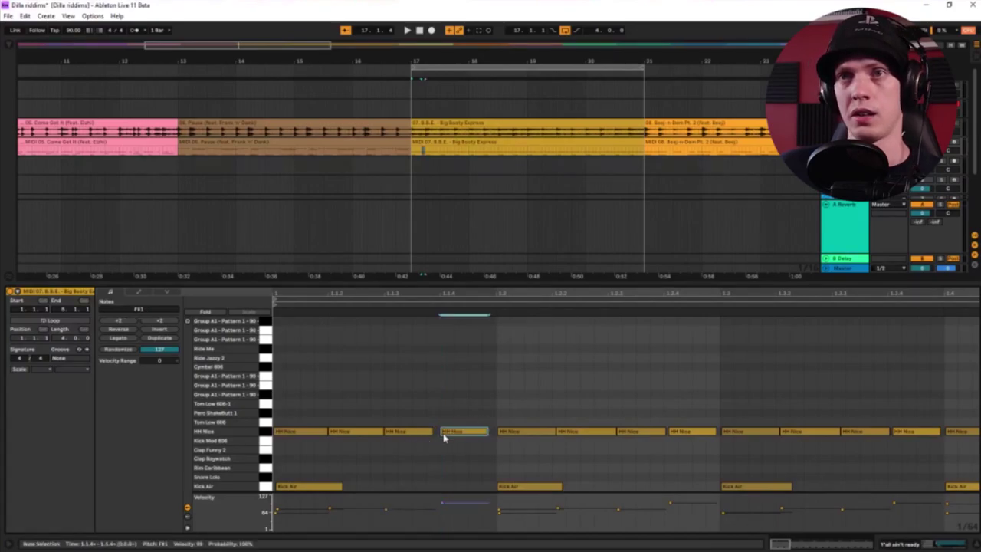
key(shift+Left)
key(shift+Left)
Listen to the Big Booty Express clip and inspect its HH Nice note at 1.4.1.
key(space)
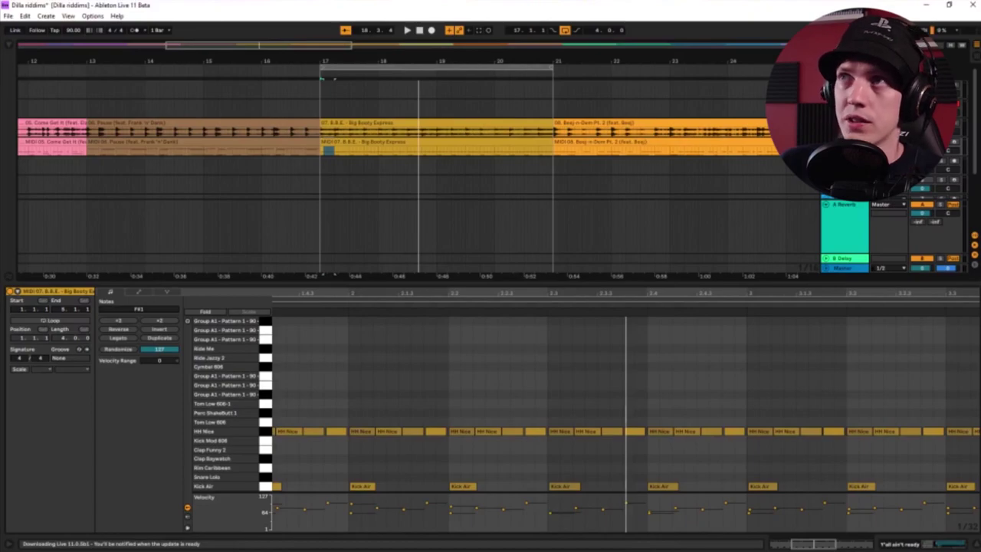
ctrl+scroll(473, 412, up, 5)
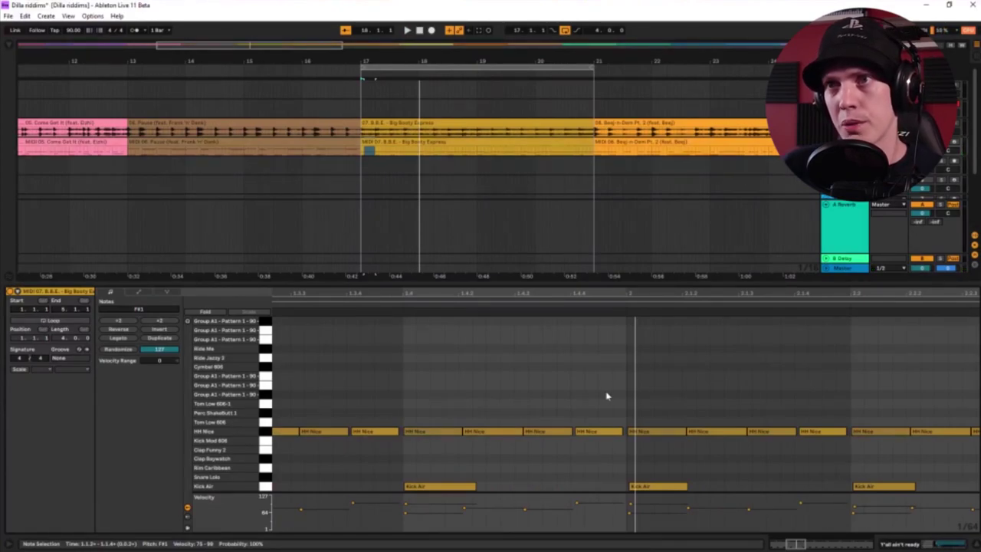
click(425, 433)
key(space)
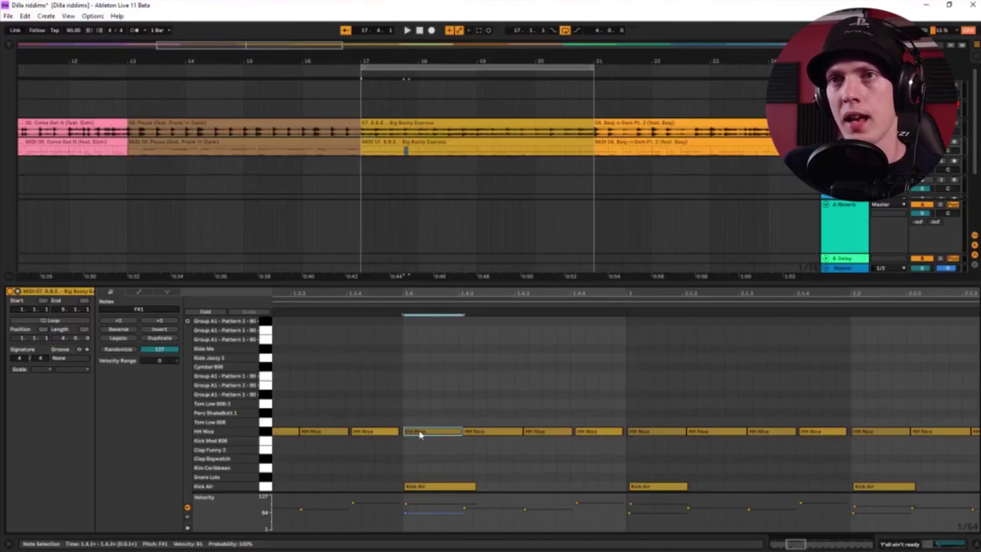
Move the last three HH Nice notes of beat 1.4 earlier onto the 1.4.2, 1.4.3 and 1.4.4 grid lines.
drag(476, 401, 597, 434)
mouse_move(446, 408)
mouse_down()
mouse_move(414, 444)
mouse_move(426, 443)
mouse_up()
click(472, 429)
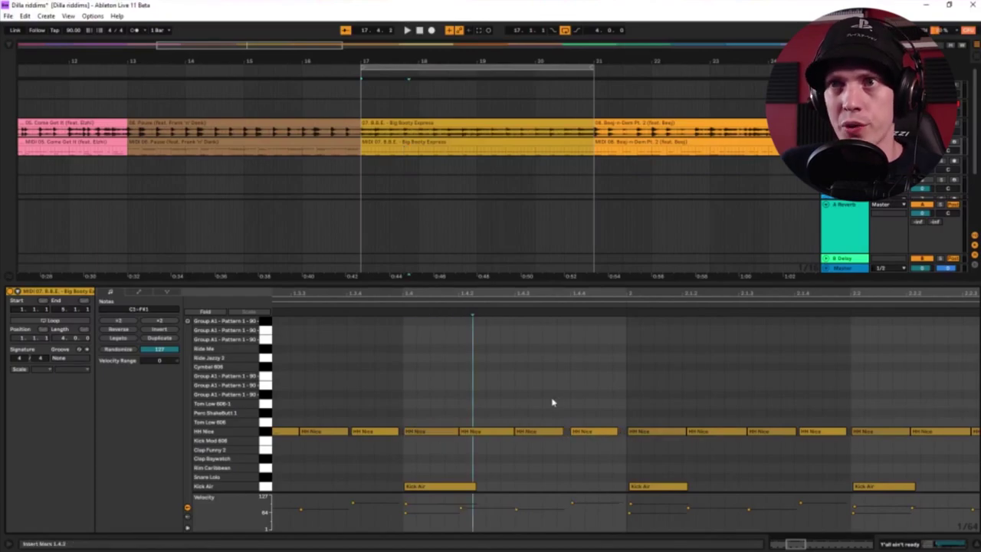
With the grid off, shift the HH Nice notes at 1.4.2, 1.4.3 and 1.4.4 later than their grid lines, and play the clip.
drag(602, 405, 488, 440)
drag(528, 402, 599, 433)
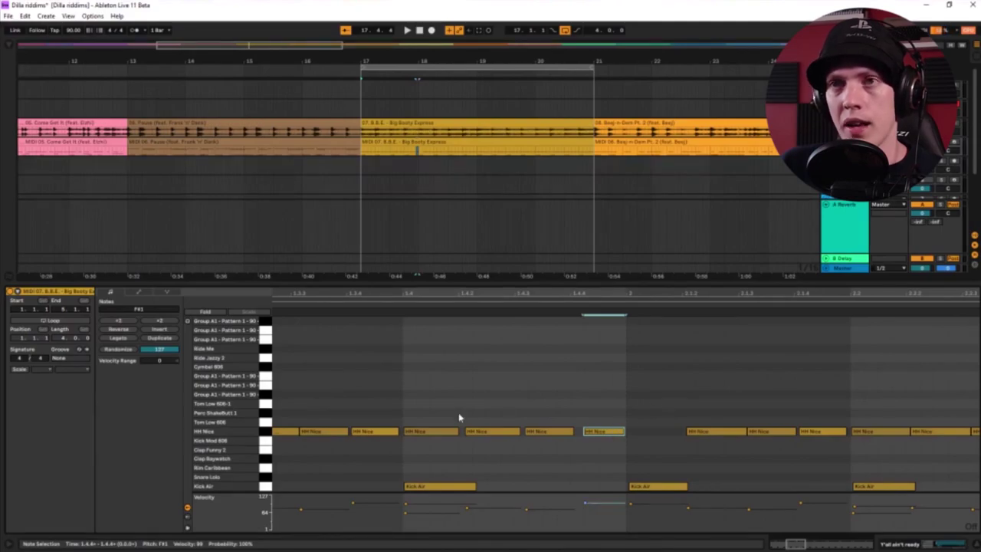
drag(610, 389, 424, 460)
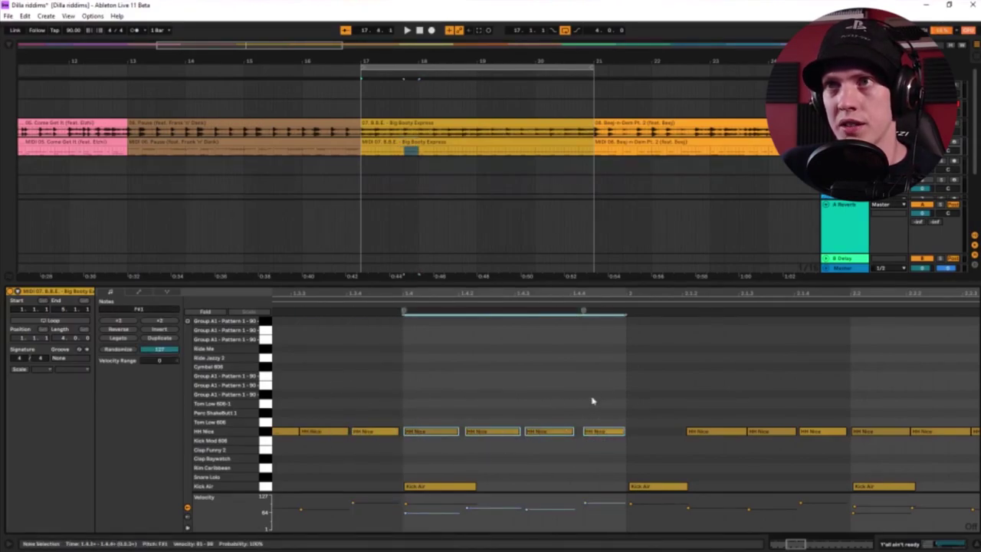
click(630, 421)
key(space)
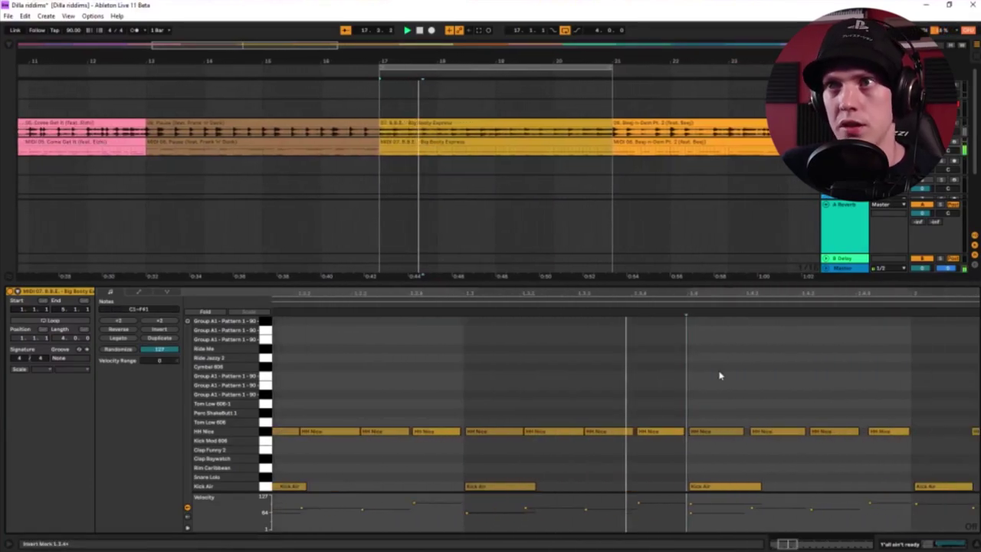
Stop playback, nudge the HH Nice note at 1.4.4 slightly earlier, and review the whole Big Booty Express pattern.
key(space)
click(594, 431)
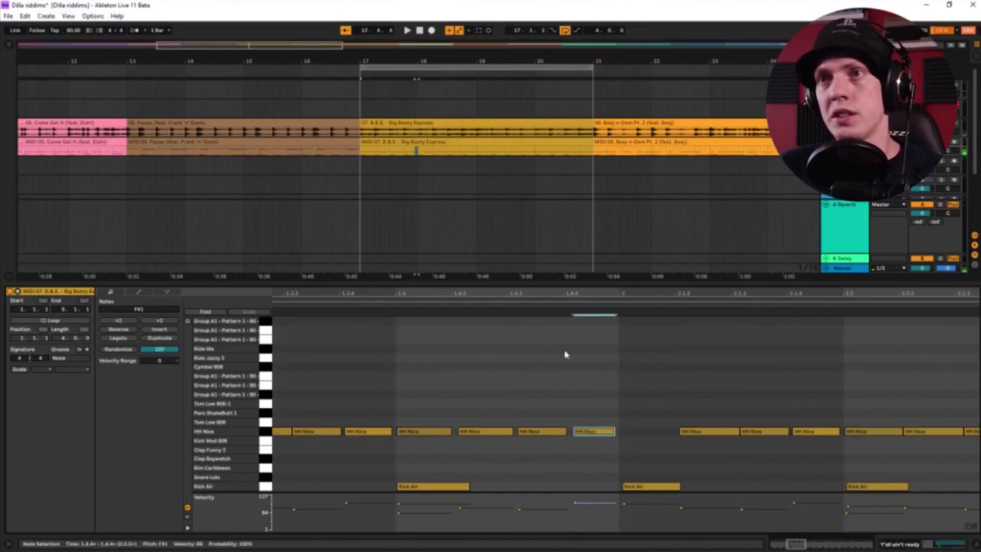
key(minus)
key(minus)
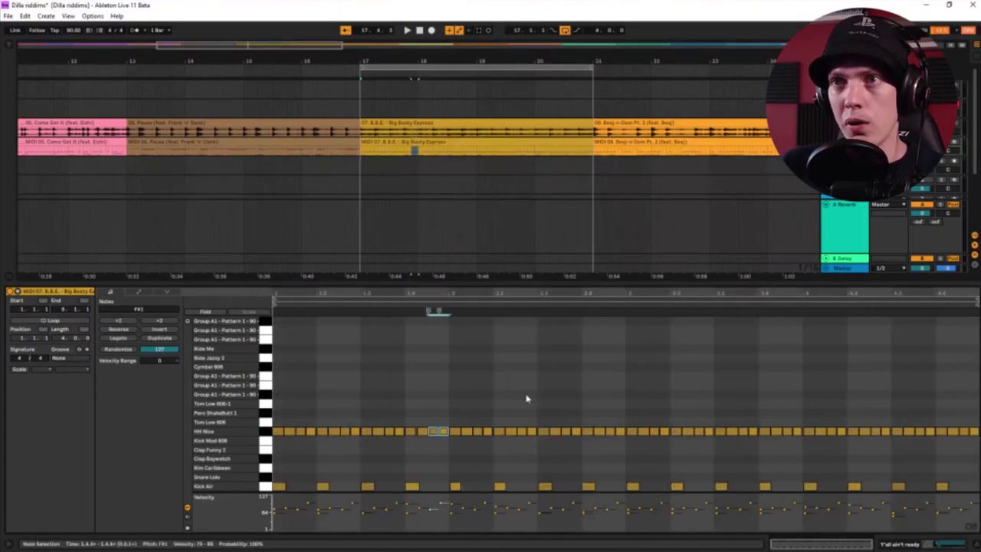
Shift the last three HH Nice notes of beat 1.1 later than their grid lines, and delete the HH Nice notes in beats 1.2 to 1.4.
click(484, 404)
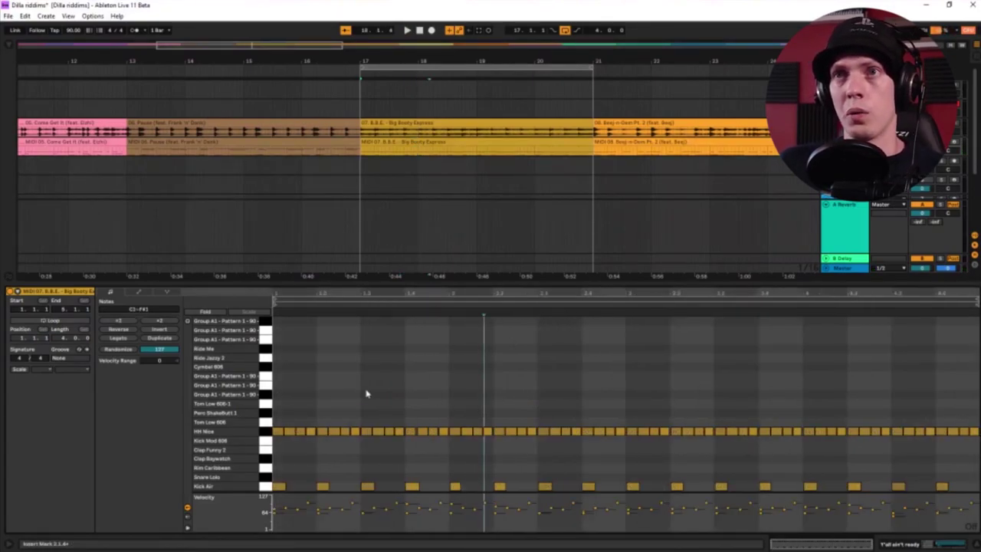
drag(622, 407, 274, 440)
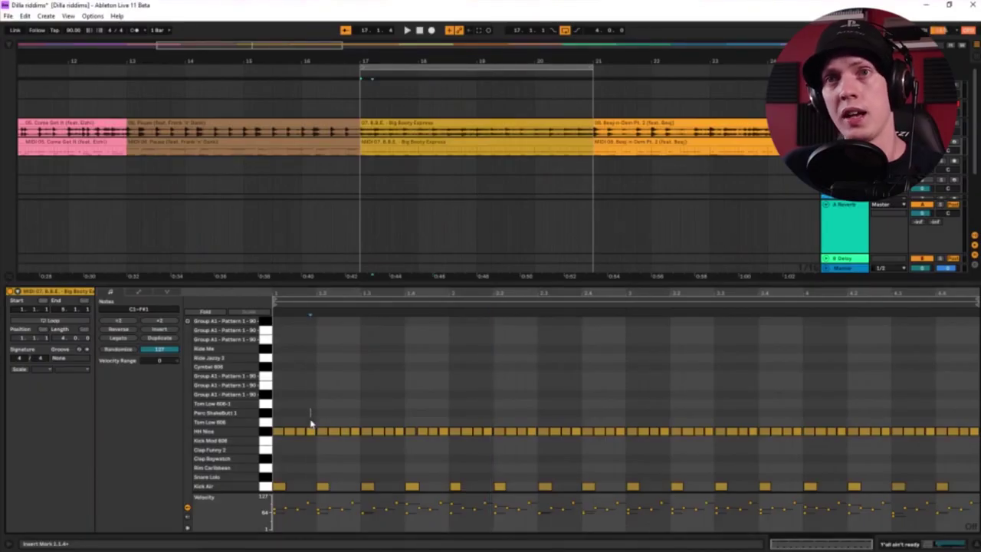
mouse_move(310, 411)
mouse_down()
mouse_move(290, 442)
mouse_move(304, 424)
mouse_move(313, 433)
mouse_up()
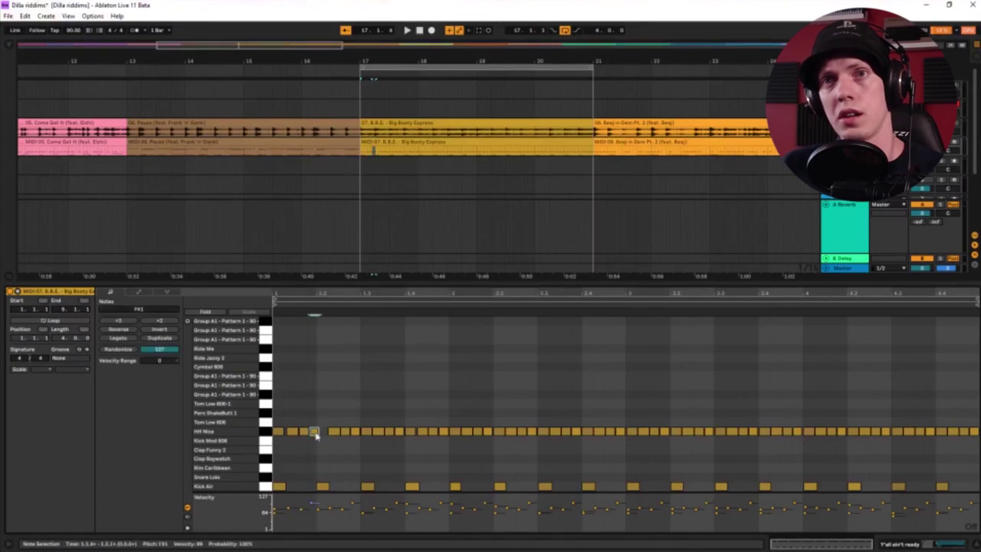
drag(313, 431, 444, 459)
key(Delete)
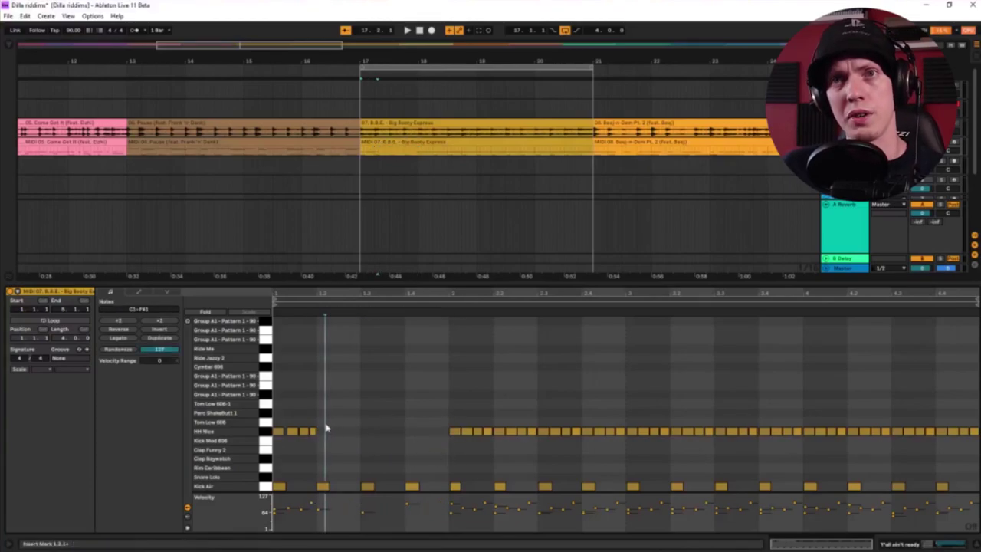
key(ctrl+v)
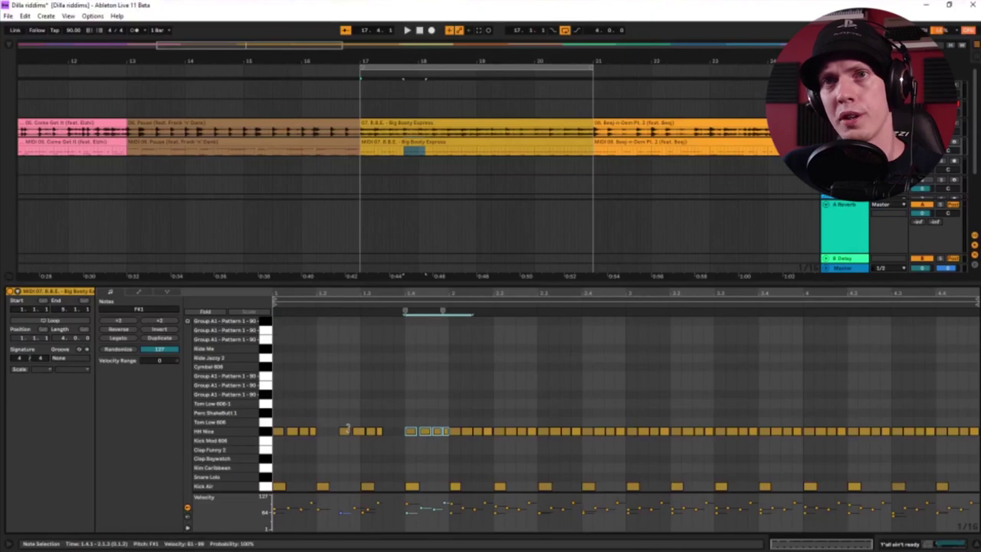
key(ctrl+z)
key(ctrl+z)
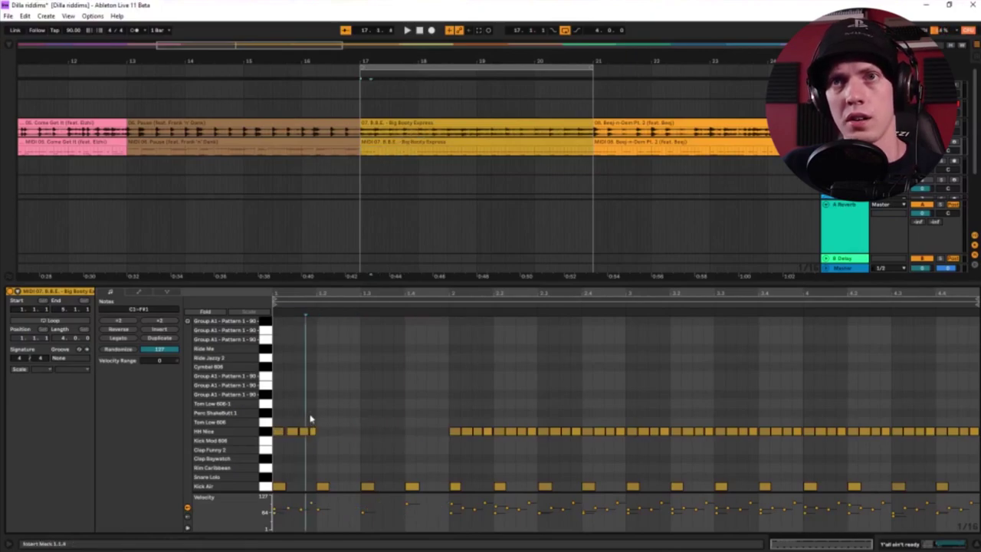
Duplicate the HH Nice notes of beat 1.1 three times to fill the rest of bar 1, and start playback.
key(ctrl+d)
key(ctrl+d)
key(ctrl+d)
key(space)
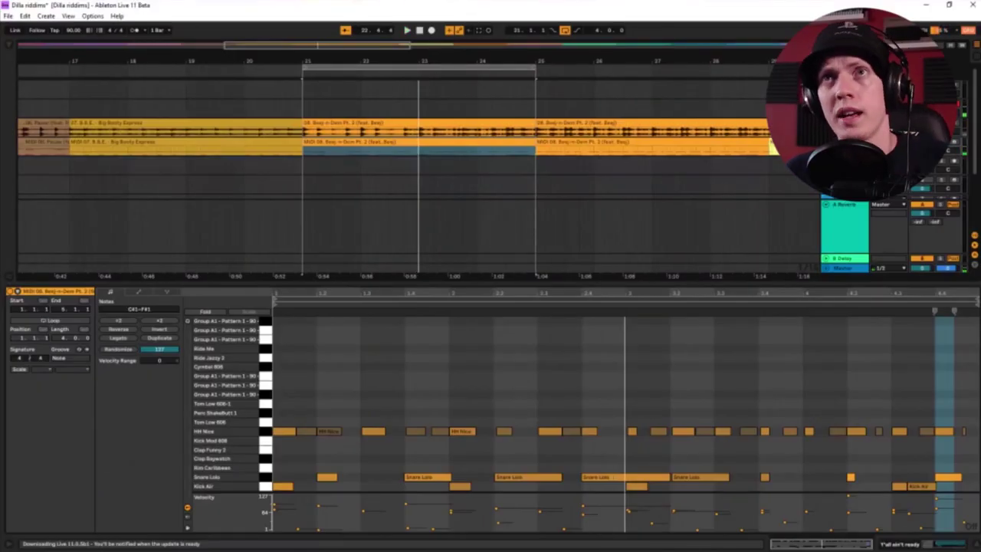
Examine the HH Nice notes in bars 2 and 3 of the first Beej-n-Dem Pt. 2 clip against the grid.
click(569, 353)
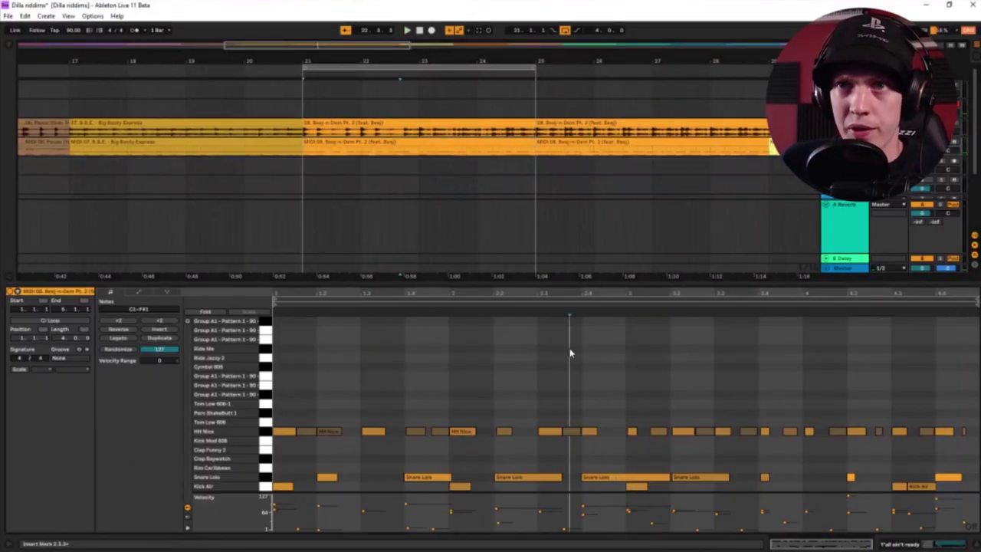
click(603, 379)
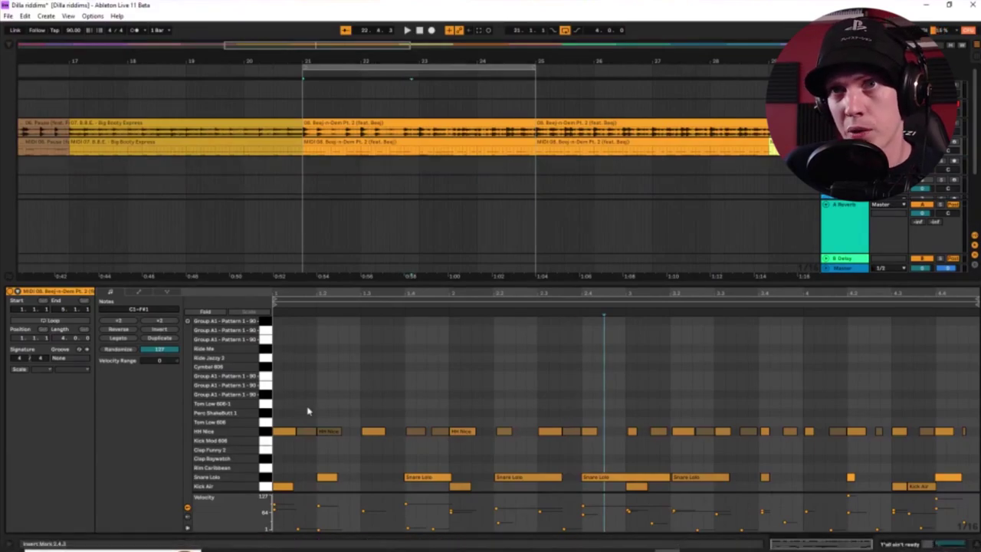
click(706, 432)
scroll(529, 428, up, 3)
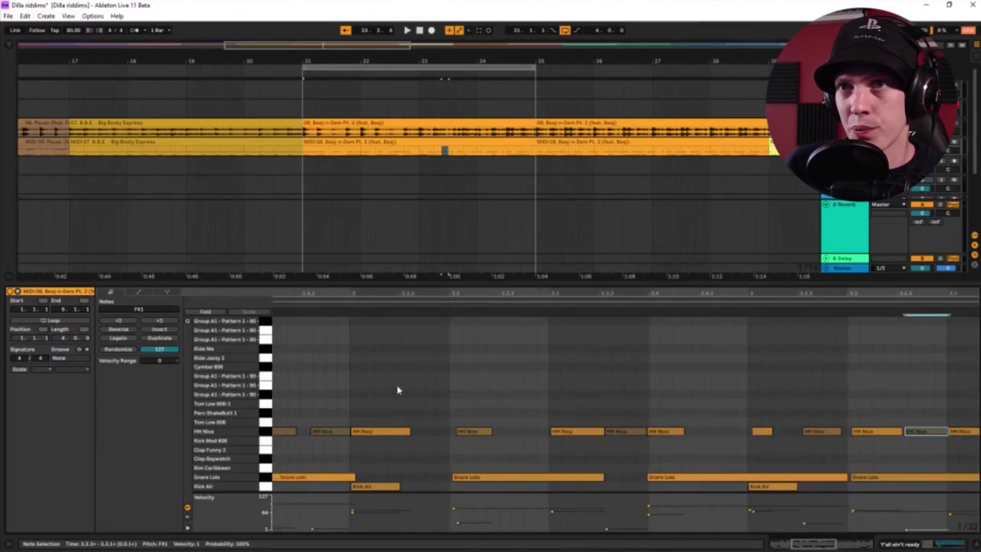
scroll(529, 426, down, 3)
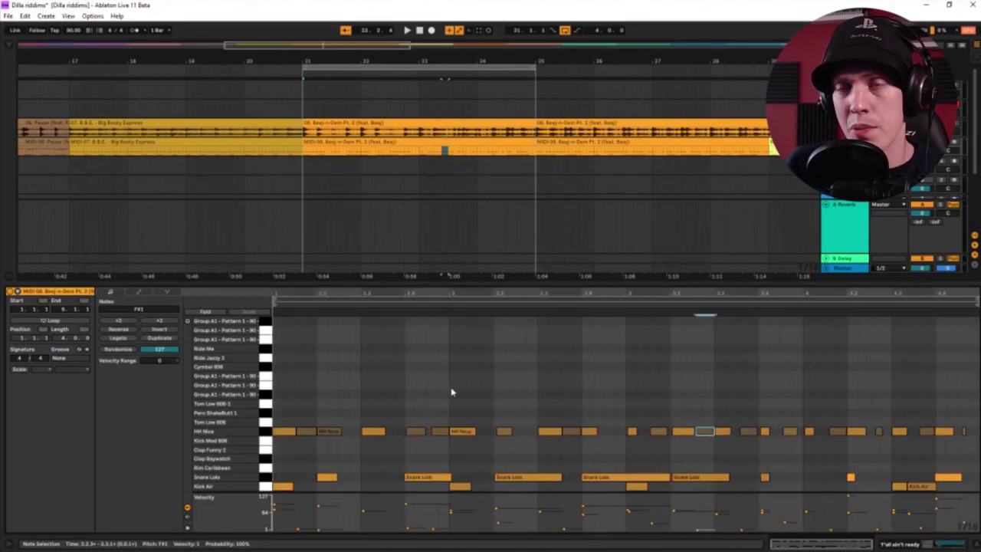
scroll(578, 427, up, 3)
click(526, 426)
click(489, 422)
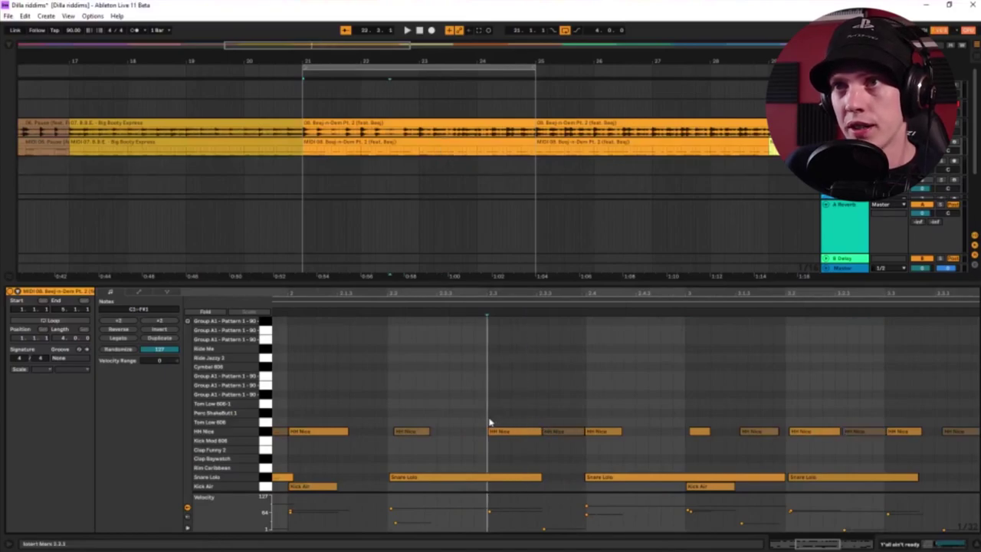
Select the two HH Nice notes of beat 2.3 and move the second one slightly earlier.
drag(575, 406, 483, 436)
click(521, 433)
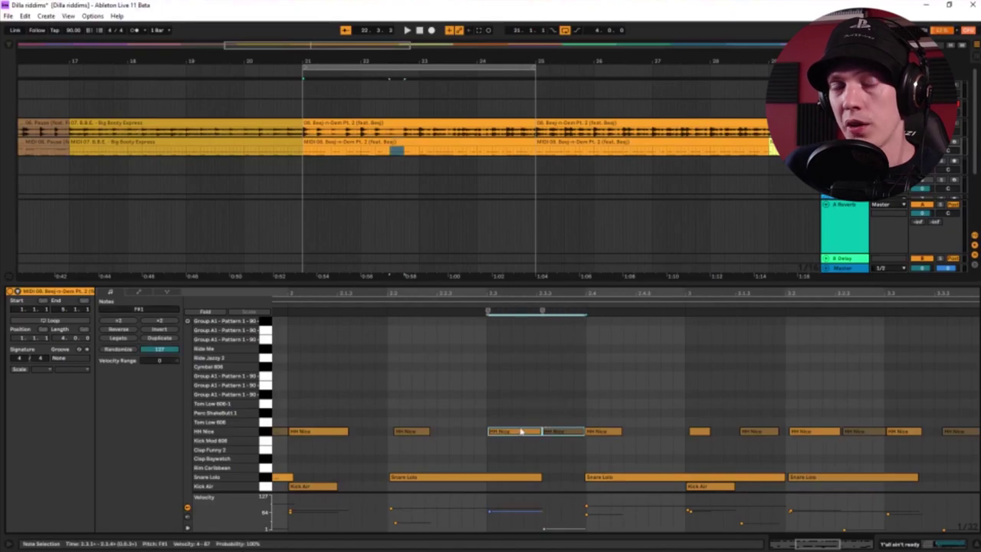
drag(531, 397, 563, 438)
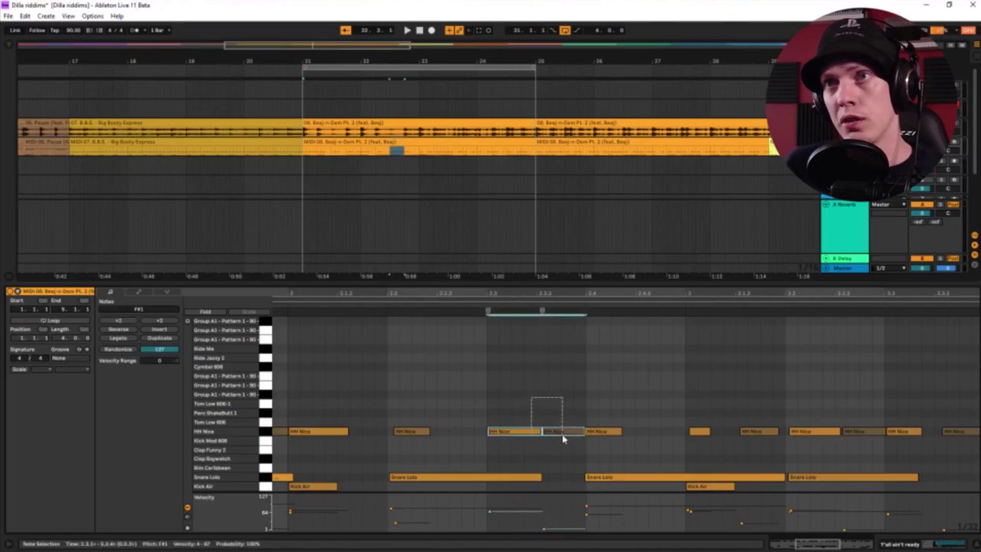
drag(507, 402, 563, 446)
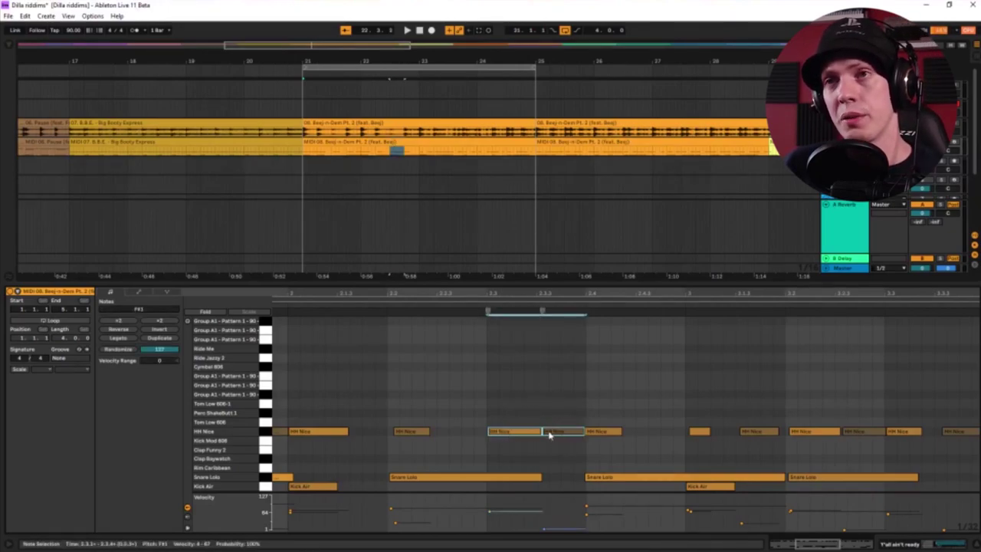
click(536, 415)
click(550, 433)
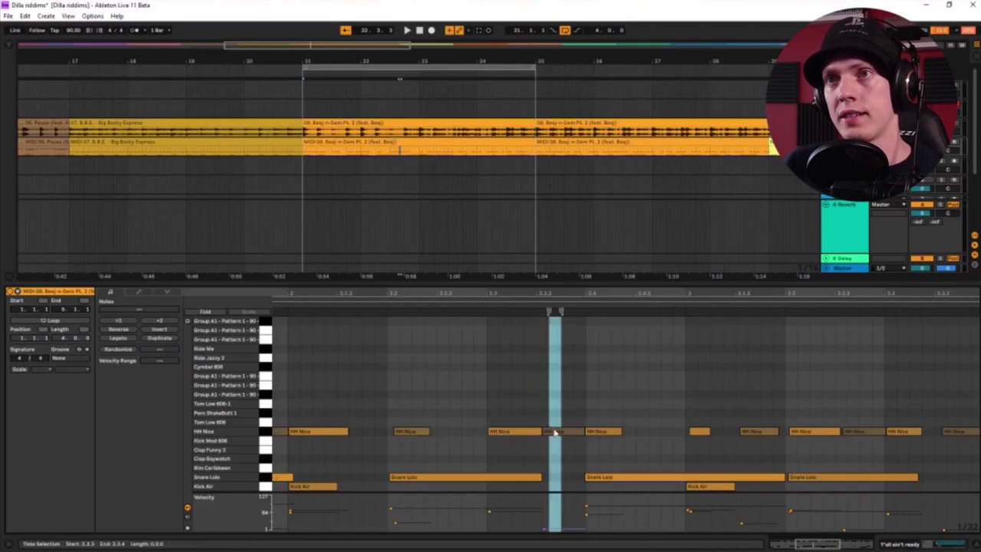
drag(549, 437, 551, 439)
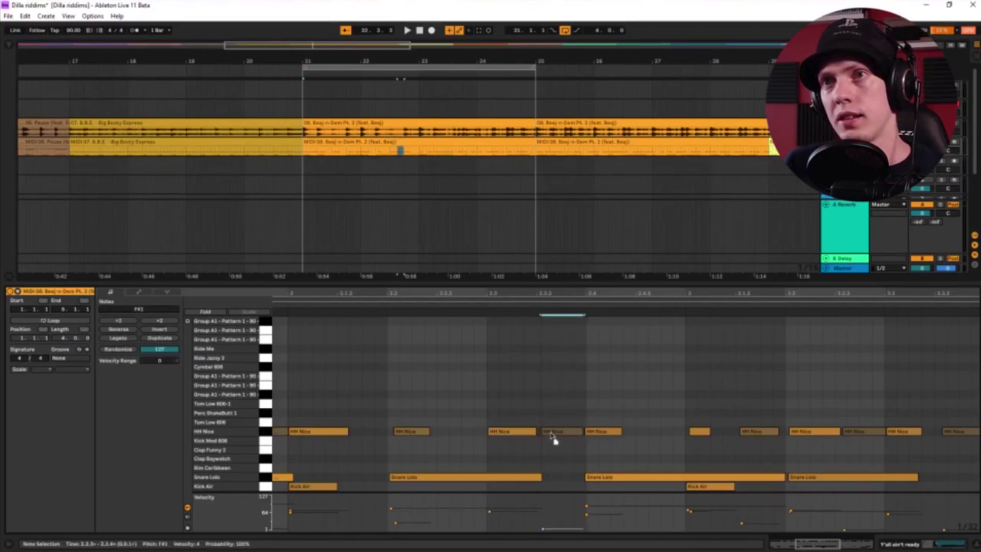
drag(495, 405, 545, 437)
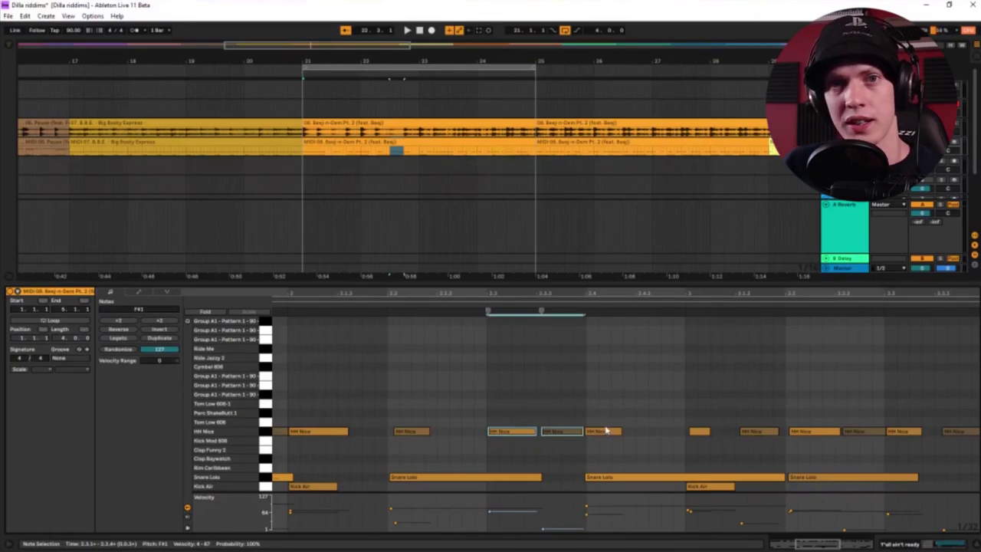
key(ctrl+d)
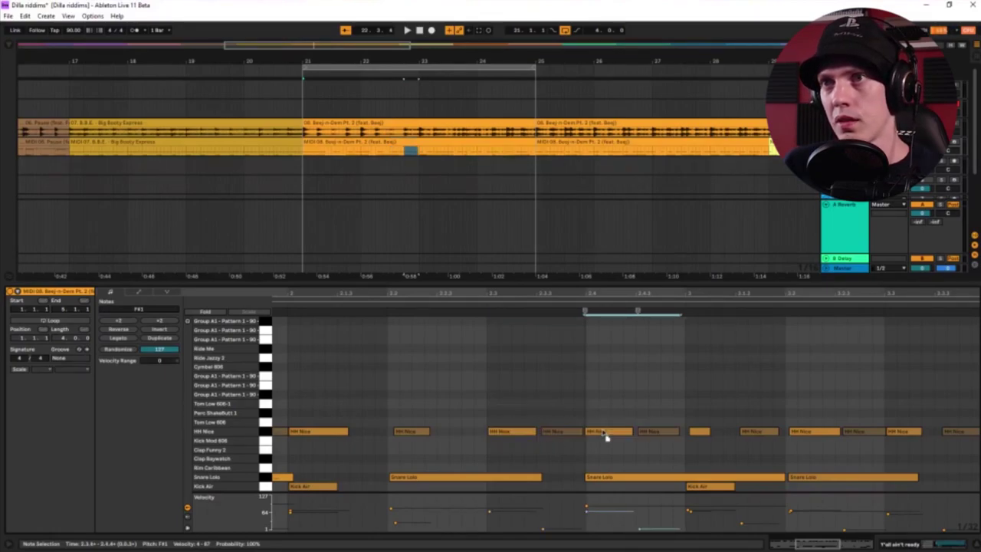
key(ctrl+z)
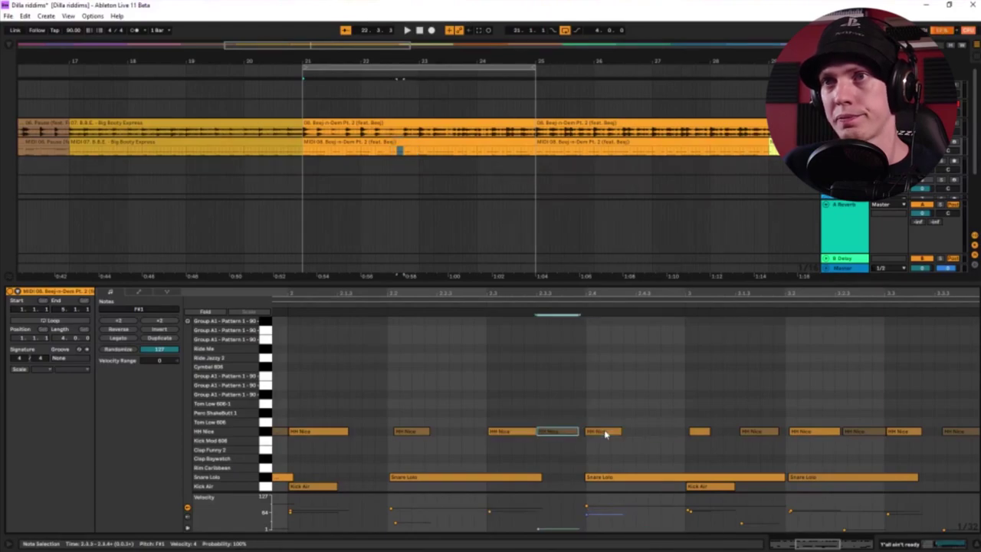
Play the first Beej-n-Dem Pt. 2 clip, check its snare note at beat 4.2, and play the second clip.
key(space)
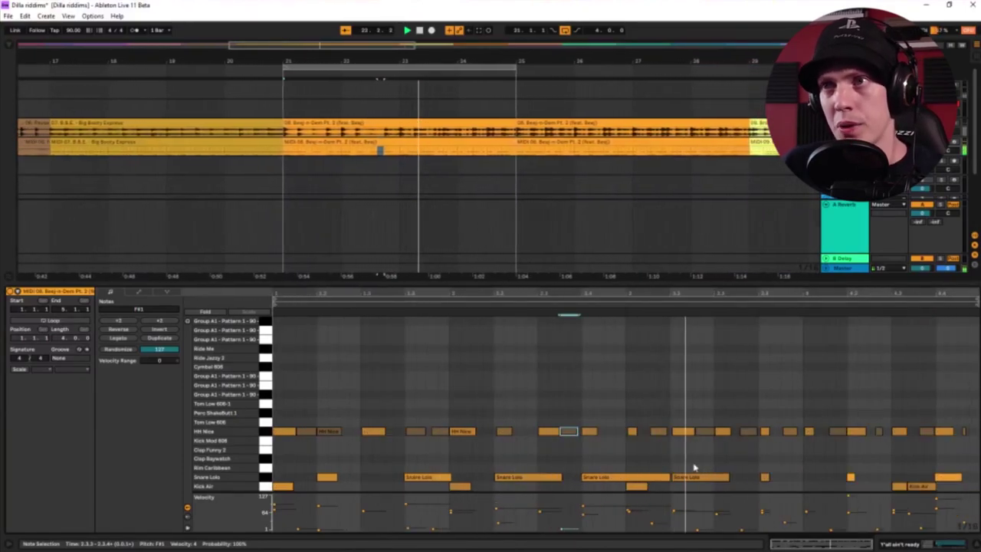
click(792, 465)
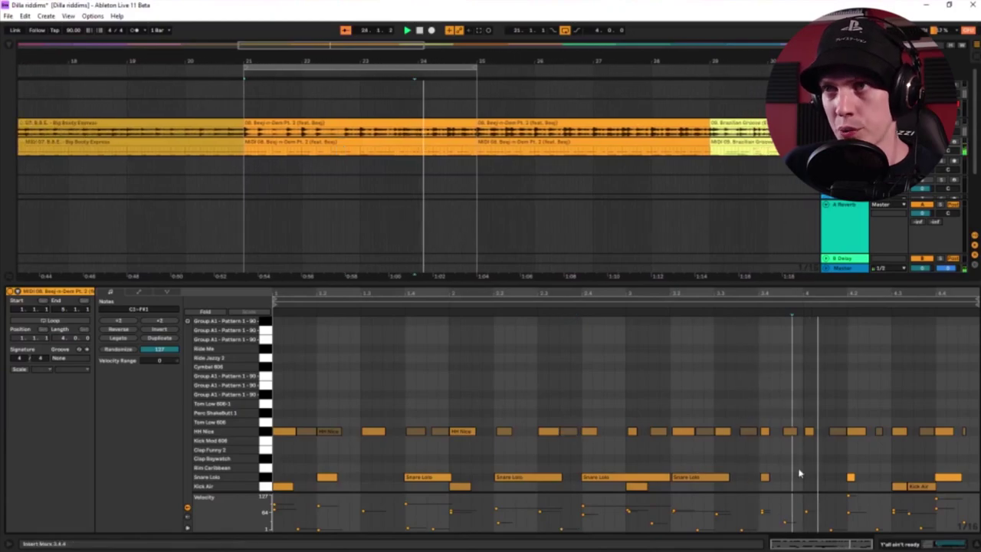
click(851, 477)
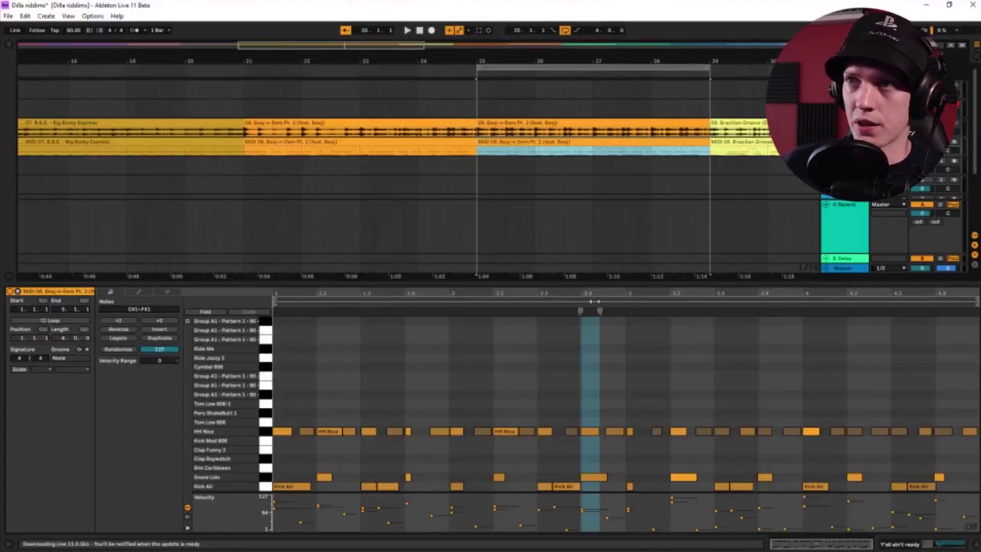
key(space)
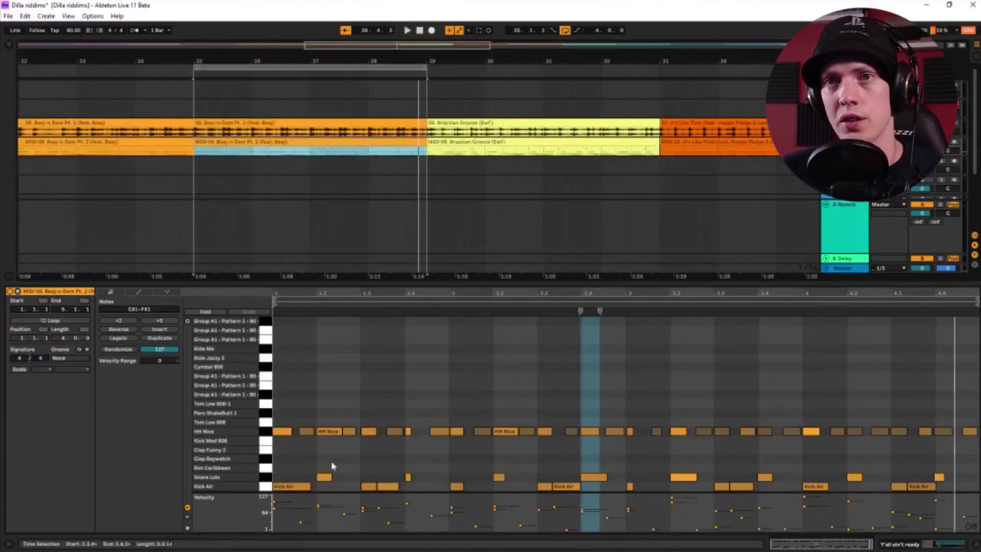
Shift the second Kick Air note of beat 1.3 later, play the clip, and pull that note slightly back earlier.
click(362, 468)
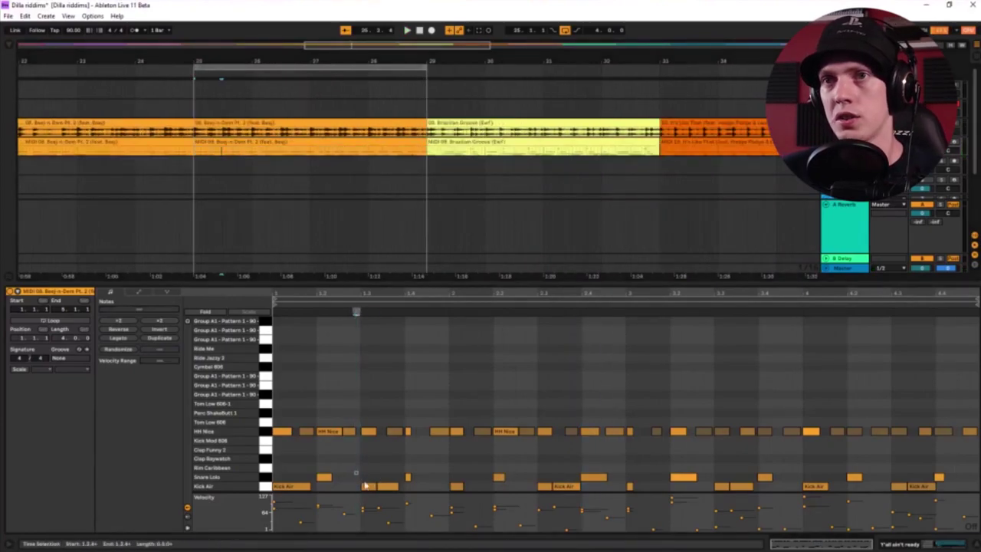
scroll(389, 482, up, 2)
mouse_move(325, 468)
mouse_down()
mouse_move(350, 500)
mouse_move(391, 497)
mouse_up()
key(space)
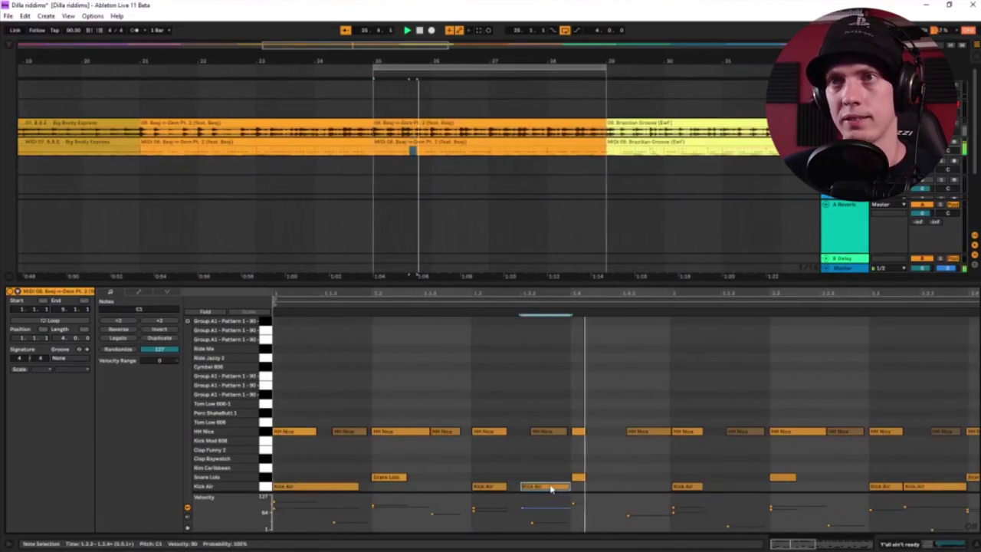
drag(551, 488, 539, 491)
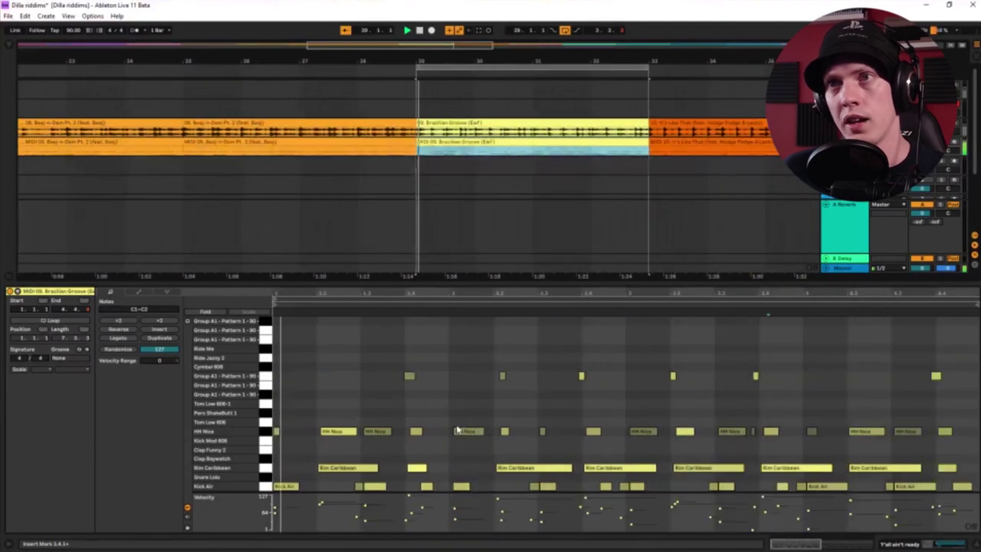
Examine the Group A1 note at beat 1.4 and the Rim Caribbean notes from 1.4 to 3.4 in the Brazilian Groove clip, and play it.
drag(400, 383, 495, 369)
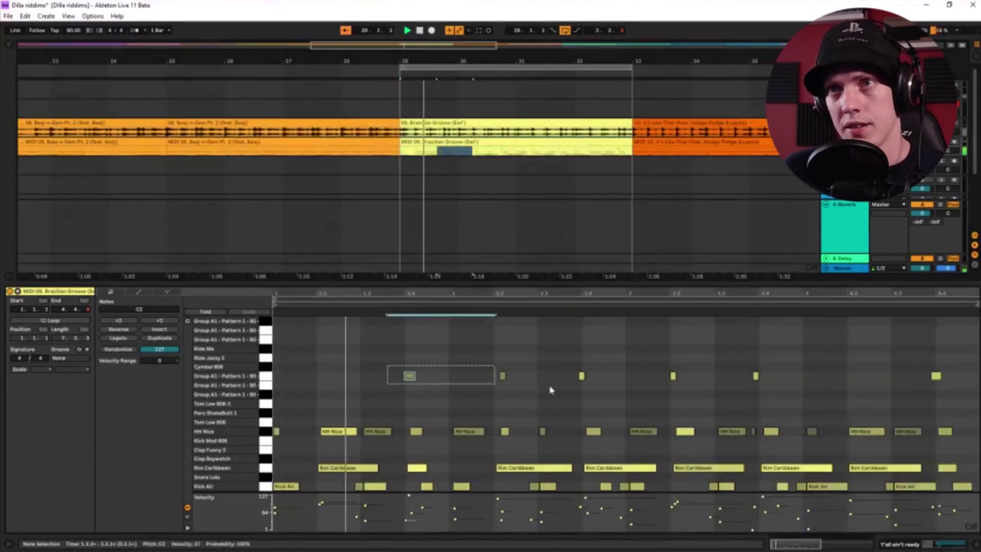
click(723, 356)
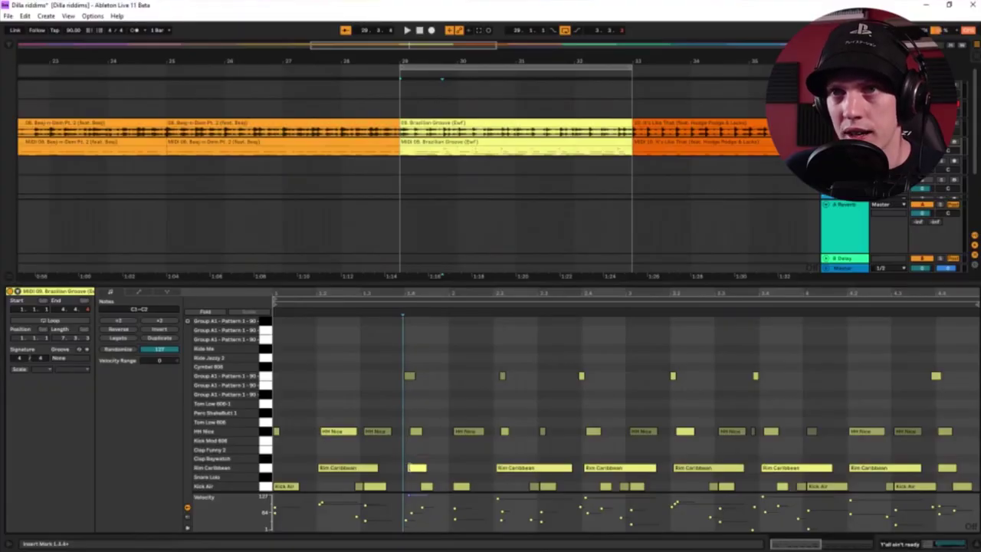
click(417, 467)
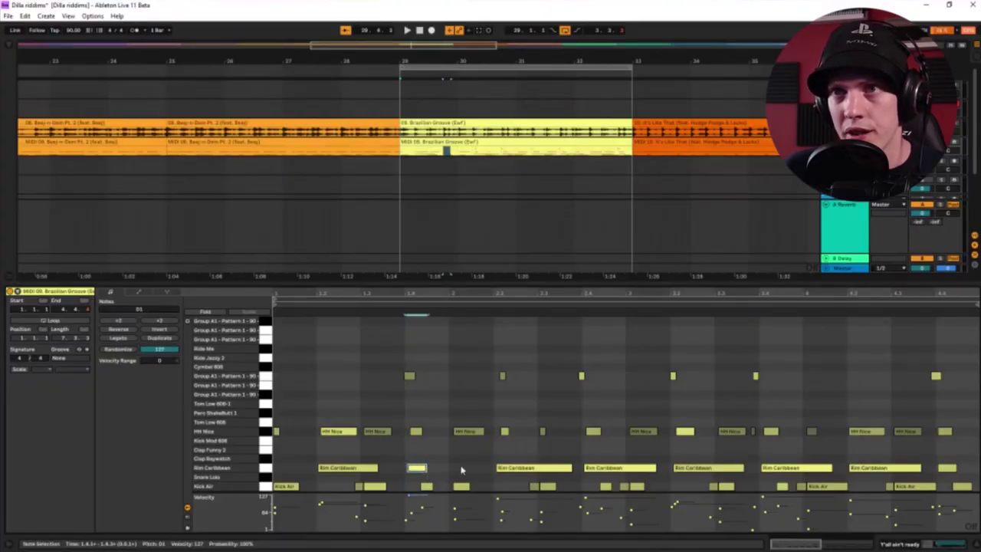
click(502, 468)
click(592, 469)
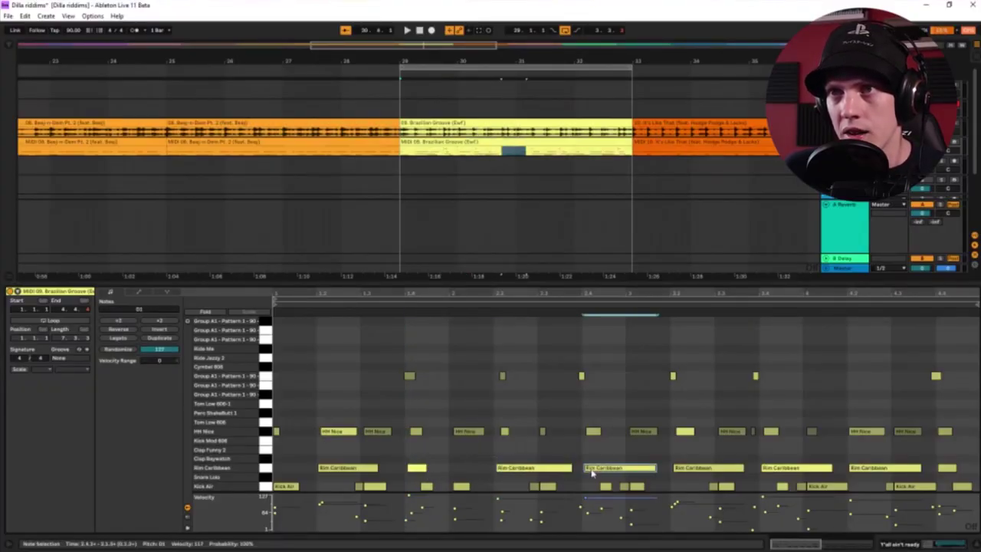
click(678, 469)
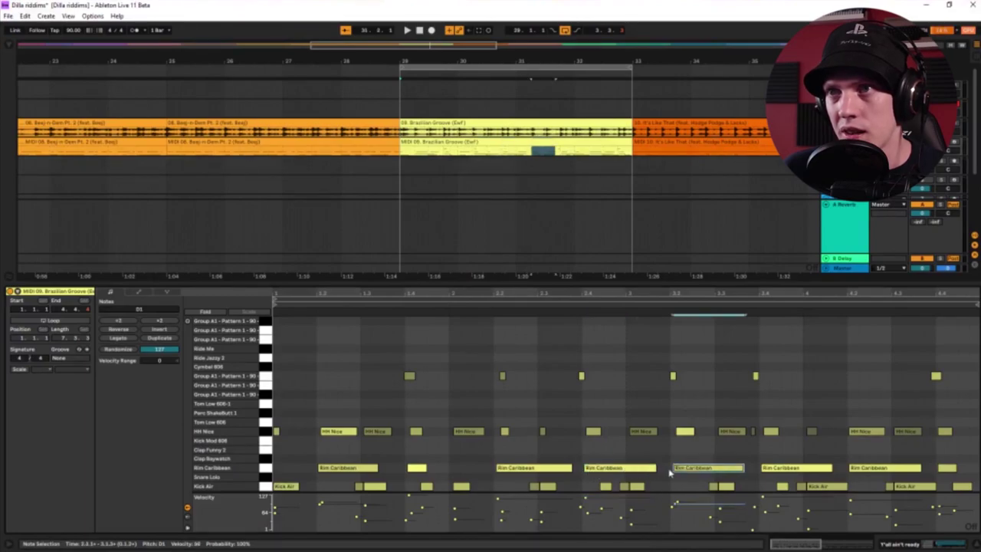
click(767, 469)
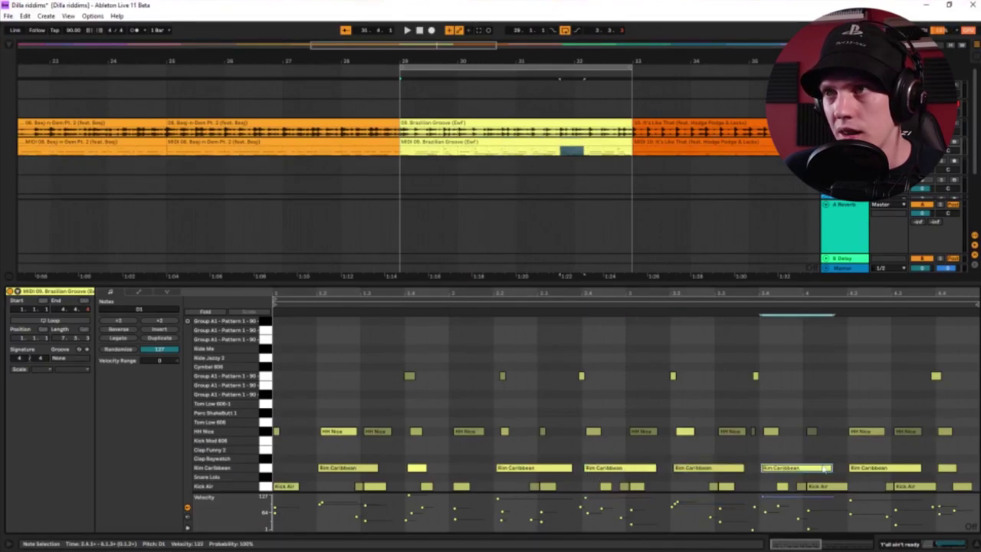
click(404, 416)
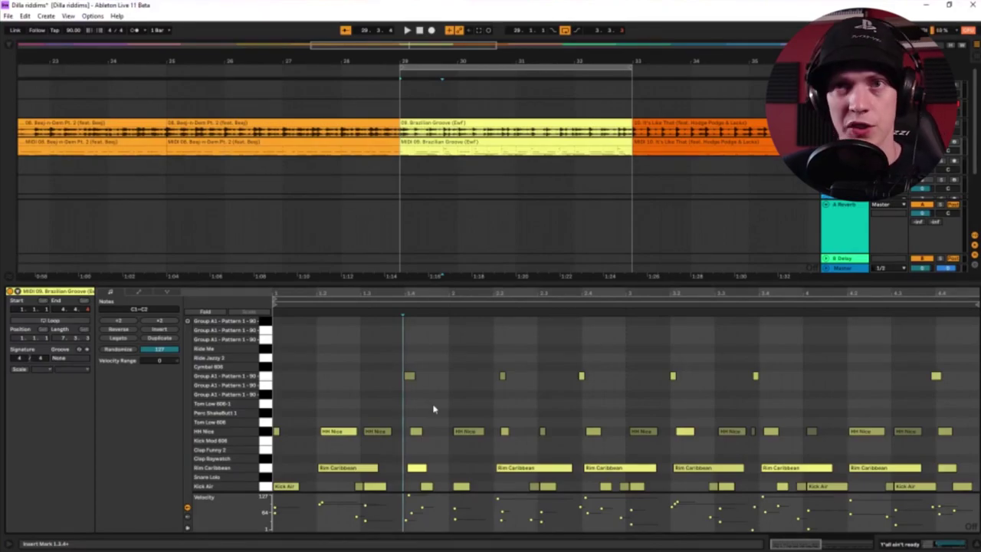
key(space)
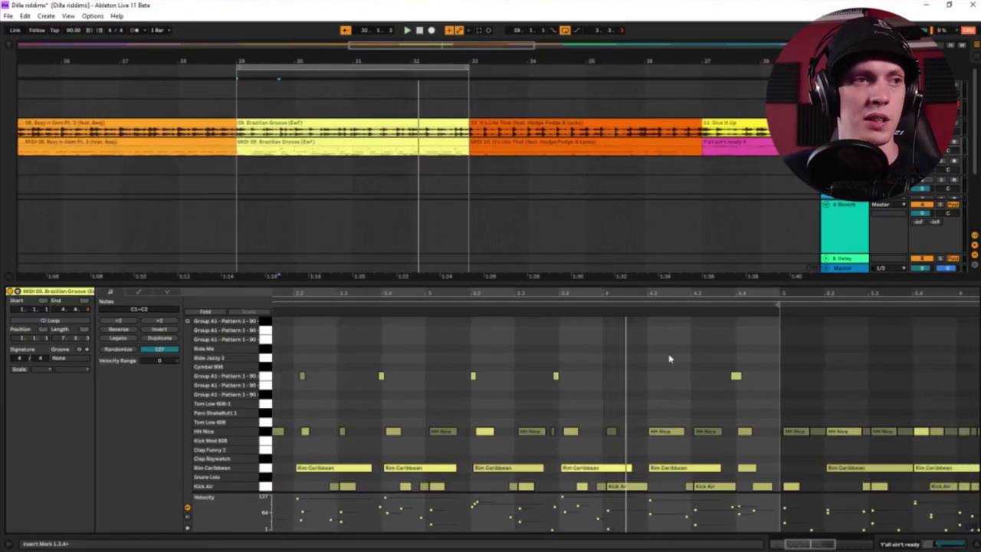
Play the Brazilian Groove clip again and place the insert marker just after beat 4.1.
key(space)
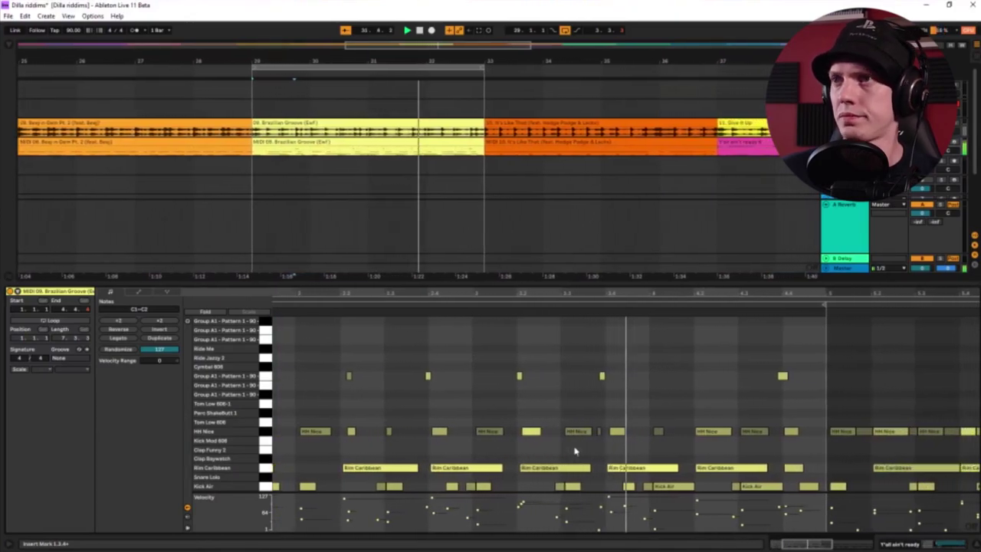
key(space)
drag(619, 413, 626, 455)
click(626, 454)
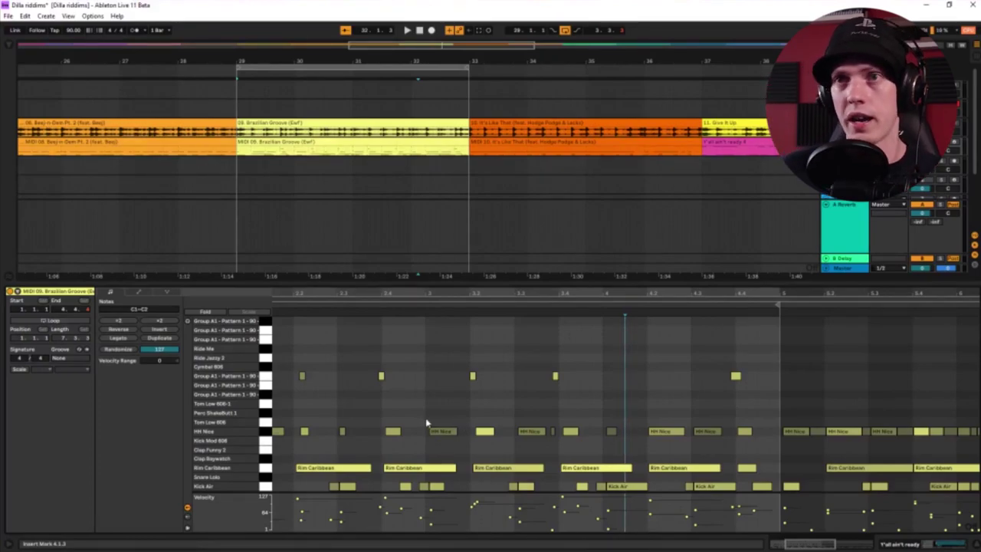
Select the HH Nice notes from beat 2.2 to just after 4.1 in the Brazilian Groove clip and move them slightly earlier.
drag(633, 407, 288, 451)
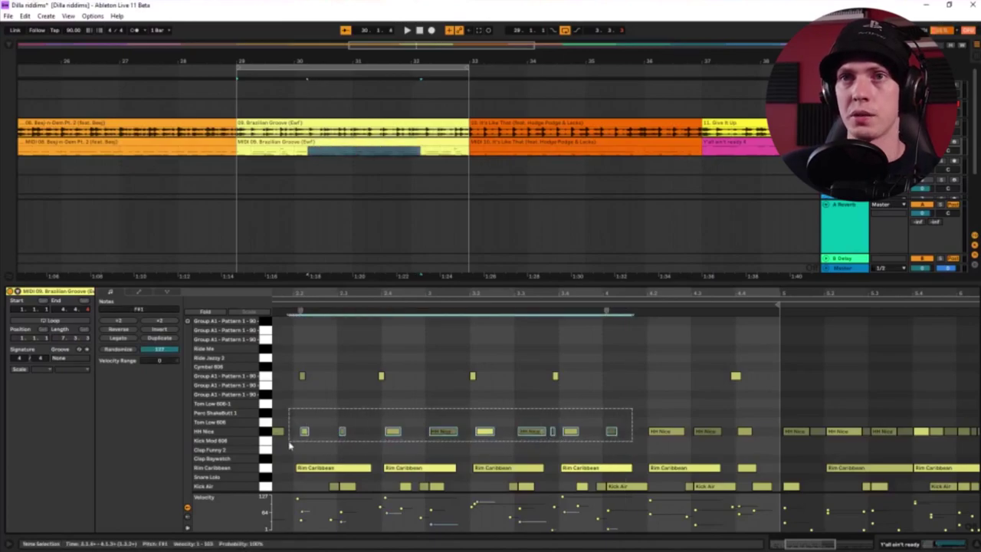
click(390, 434)
drag(624, 406, 288, 452)
drag(451, 437, 453, 438)
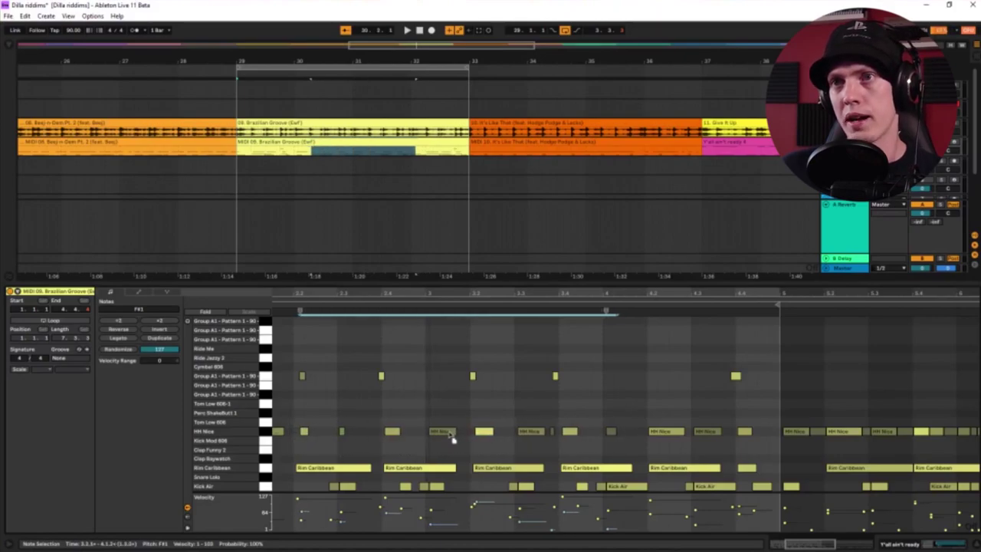
click(451, 436)
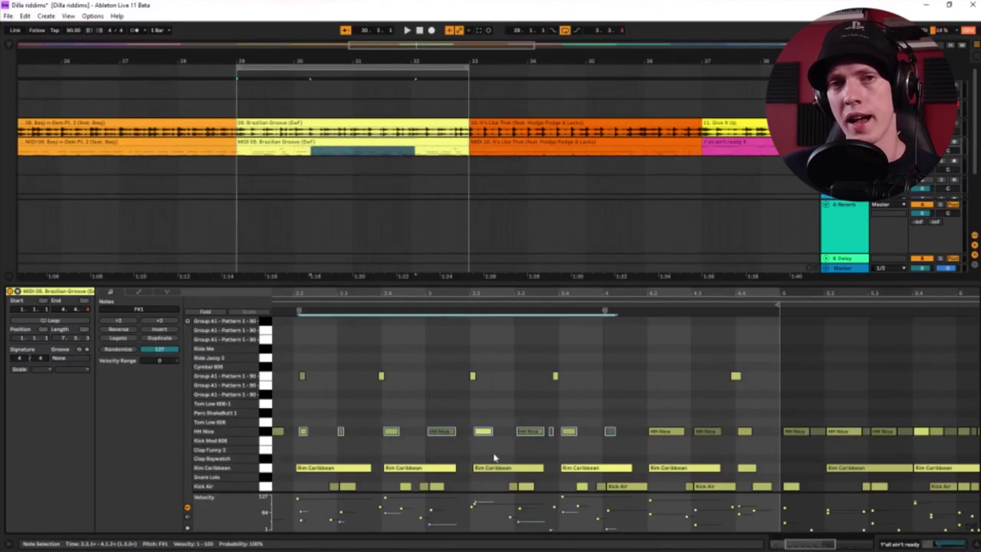
click(511, 435)
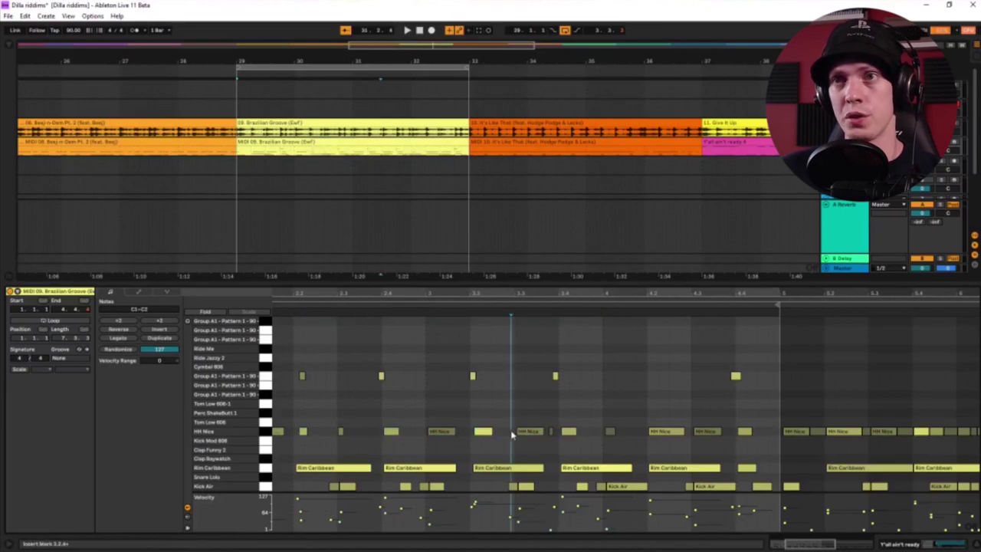
key(ctrl+z)
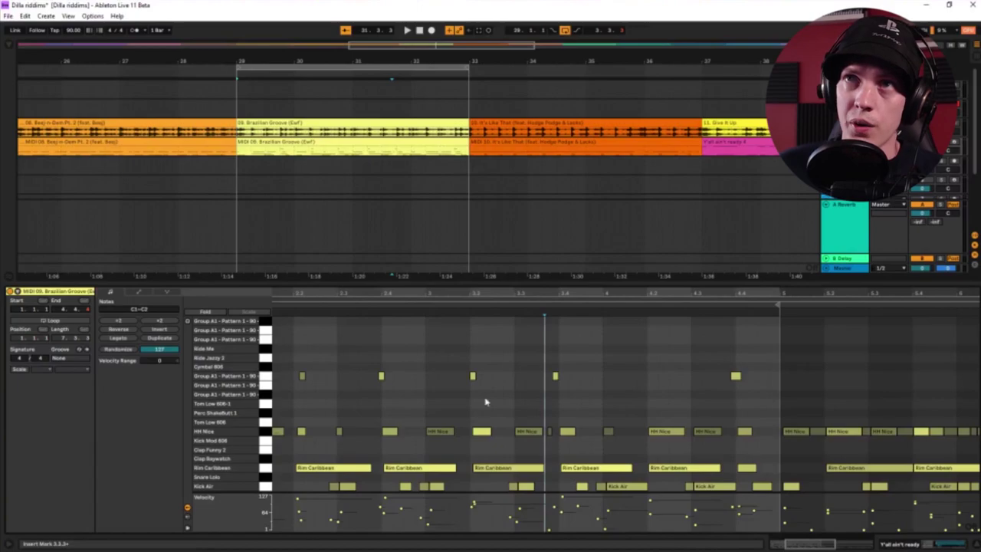
Loop the It's Like That section and open its MIDI clip.
click(500, 135)
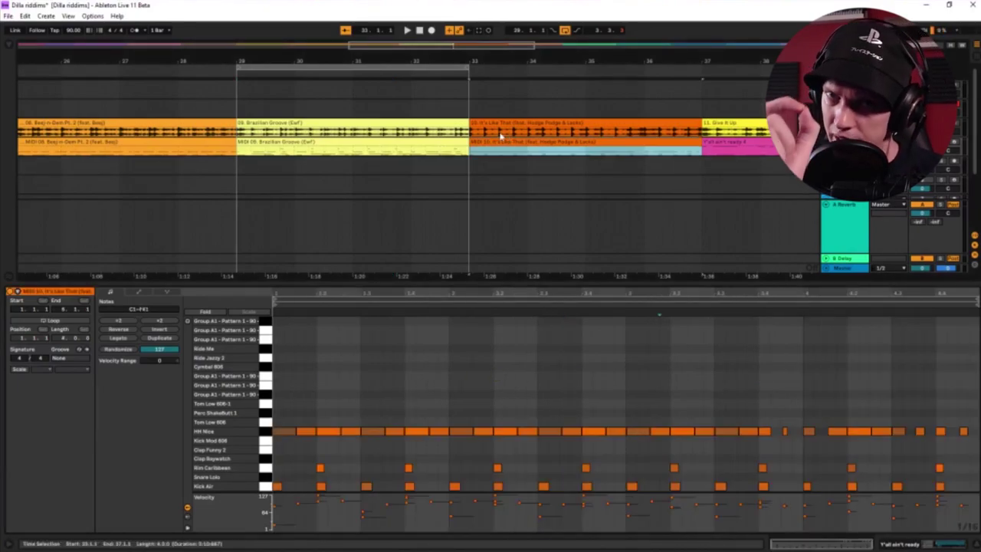
key(ctrl+l)
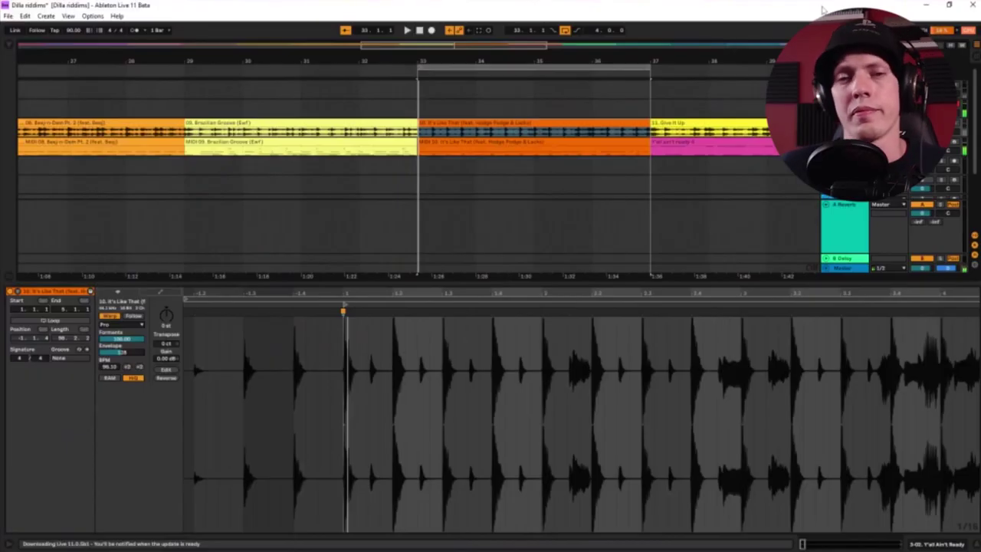
click(508, 145)
click(397, 362)
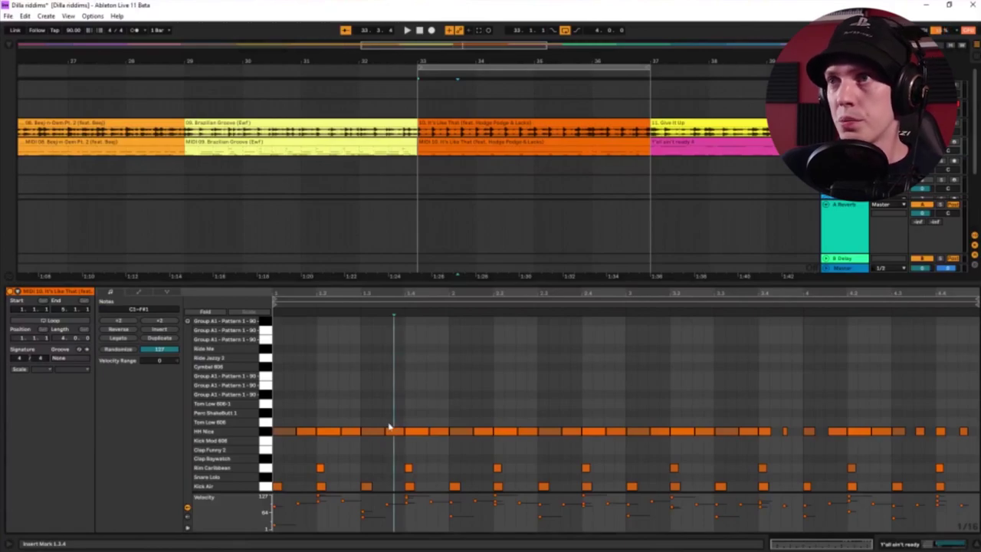
Examine the HH Nice note just before beat 1.4 and the Rim Caribbean and Kick Air notes against the grid.
scroll(390, 427, up, 3)
click(396, 434)
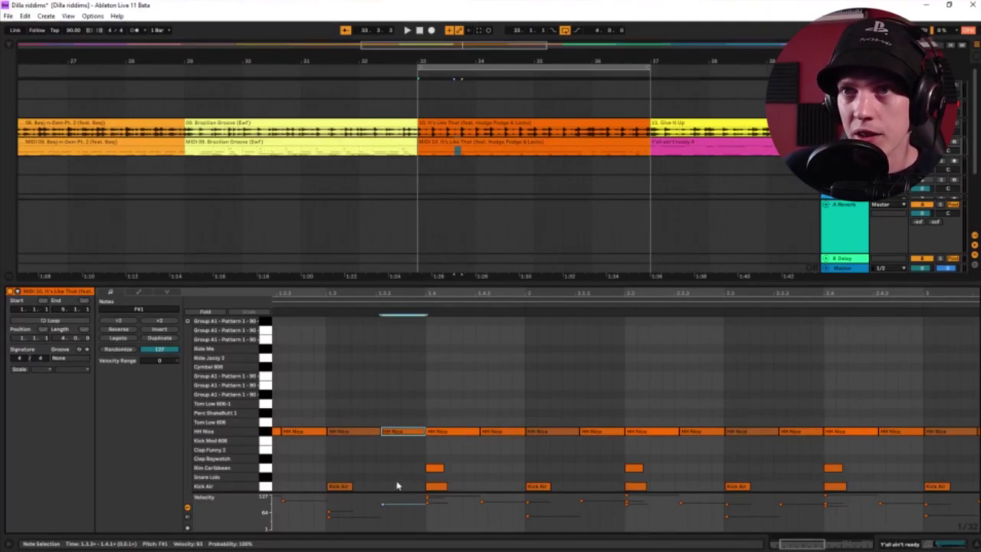
scroll(382, 481, down, 3)
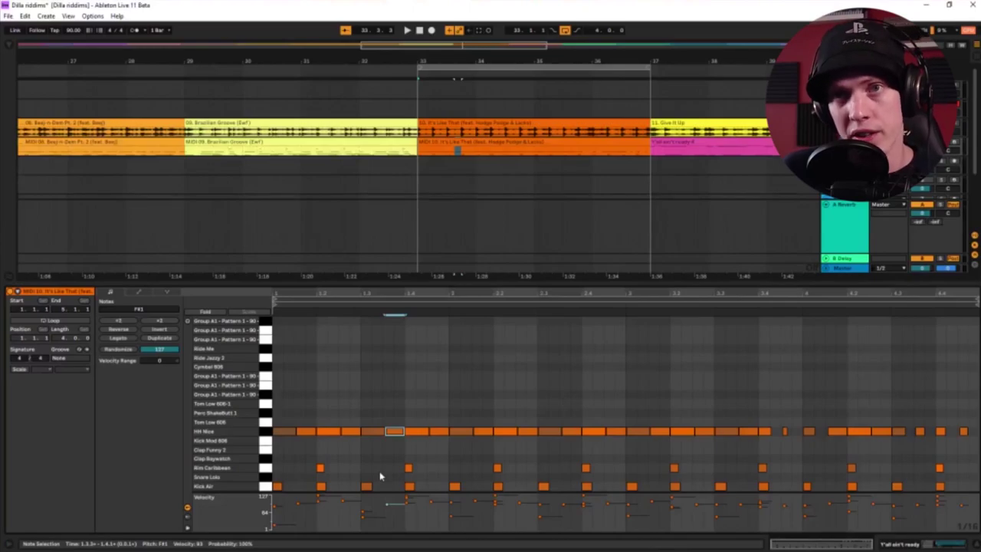
drag(285, 467, 939, 514)
scroll(491, 481, up, 3)
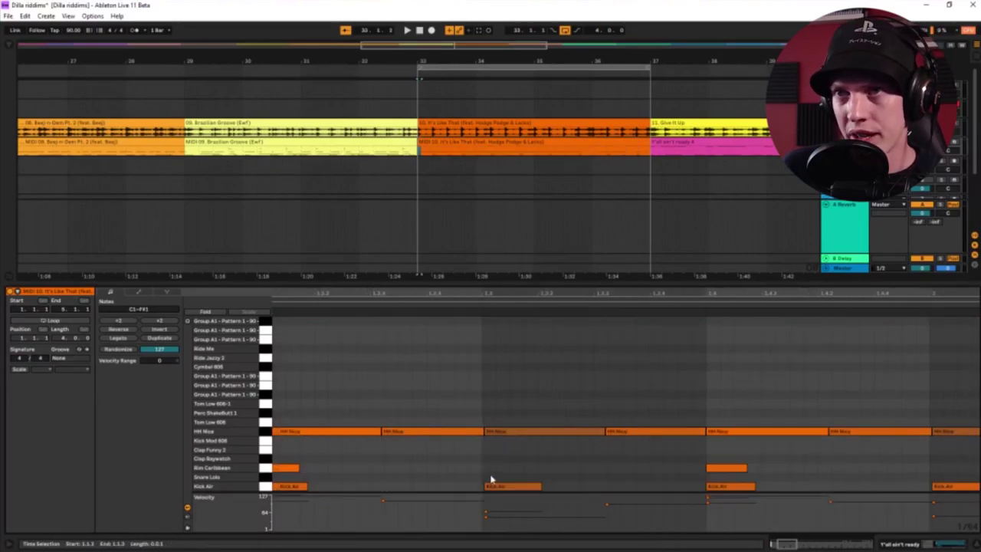
scroll(491, 480, down, 3)
Play the It's Like That clip and select the first four HH Nice notes as a group.
click(395, 469)
key(space)
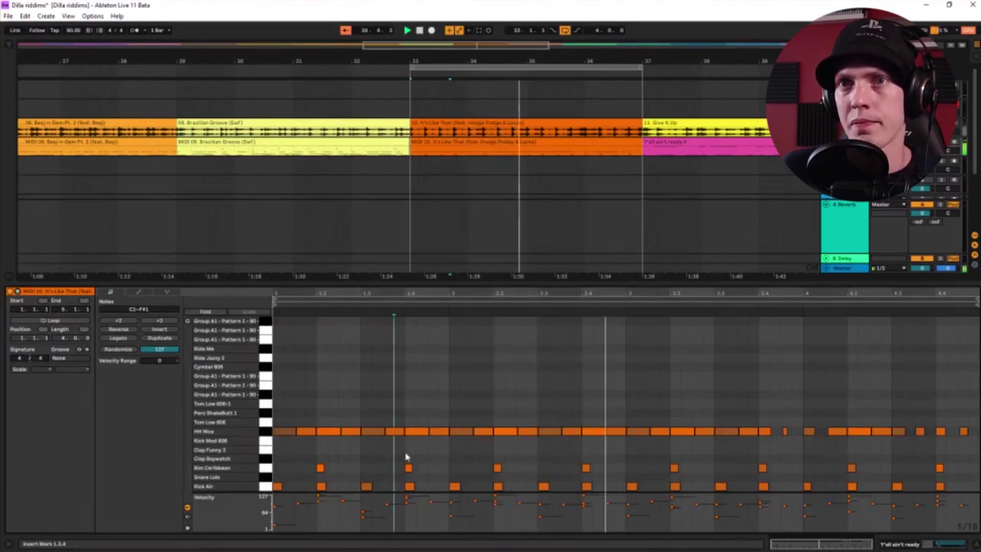
key(space)
drag(287, 410, 361, 433)
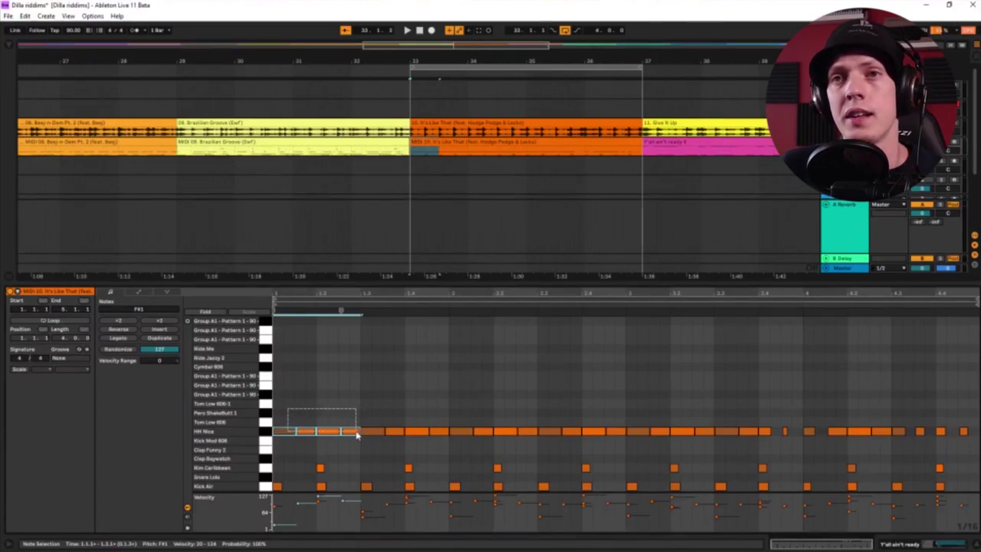
drag(355, 435, 360, 437)
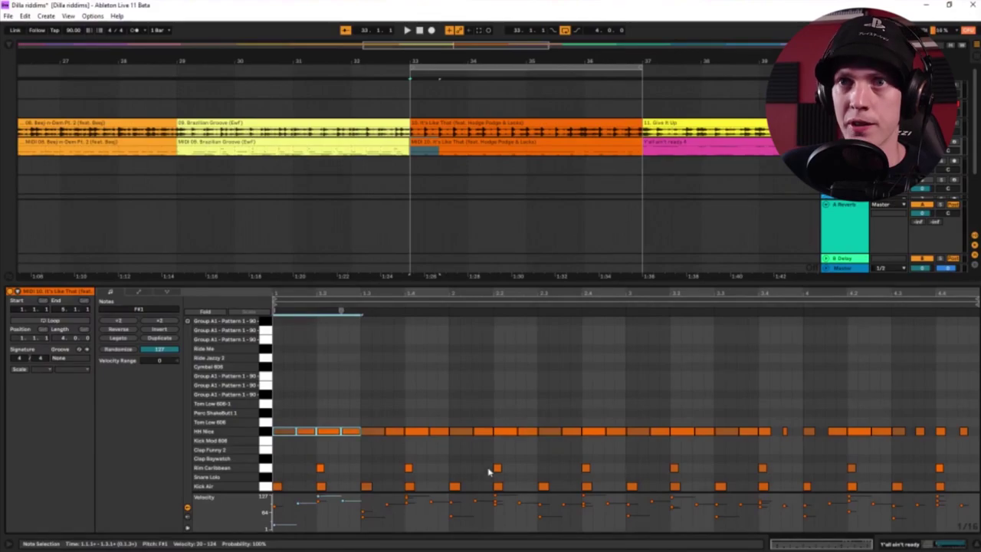
key(space)
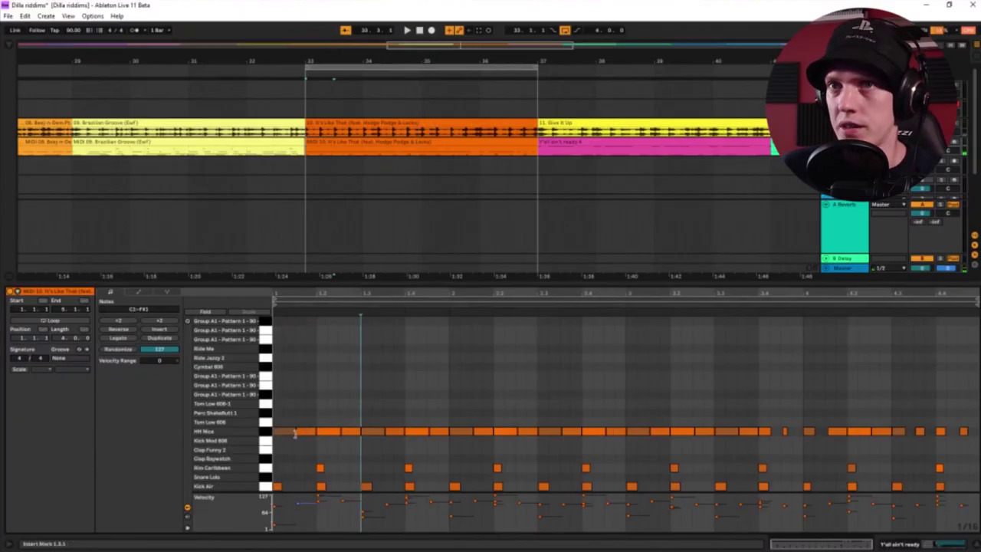
Examine the timing of the individual HH Nice notes between beats 1.1.3 and 1.3 against the grid.
scroll(295, 434, up, 2)
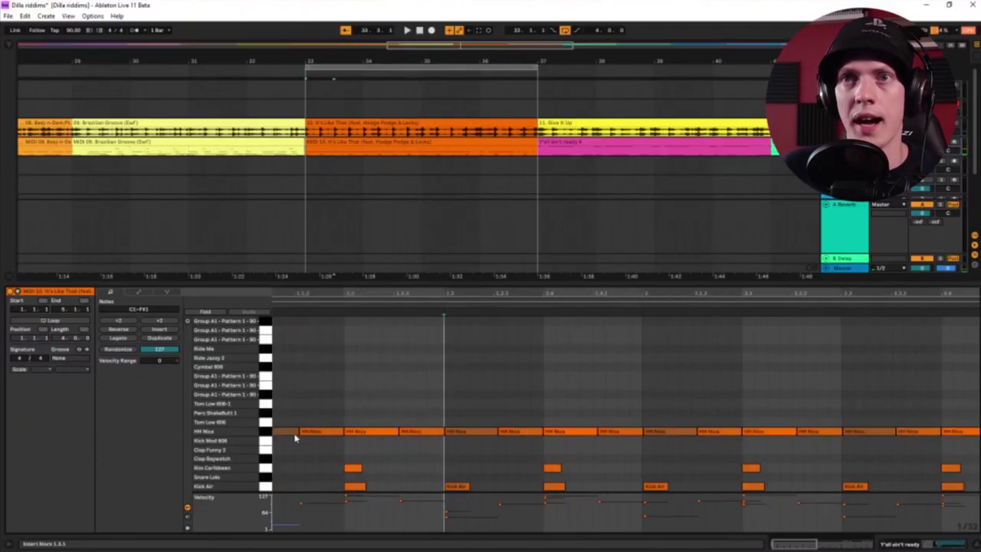
click(352, 433)
click(406, 433)
click(316, 433)
click(377, 433)
click(409, 434)
click(366, 431)
click(410, 434)
click(393, 424)
click(403, 423)
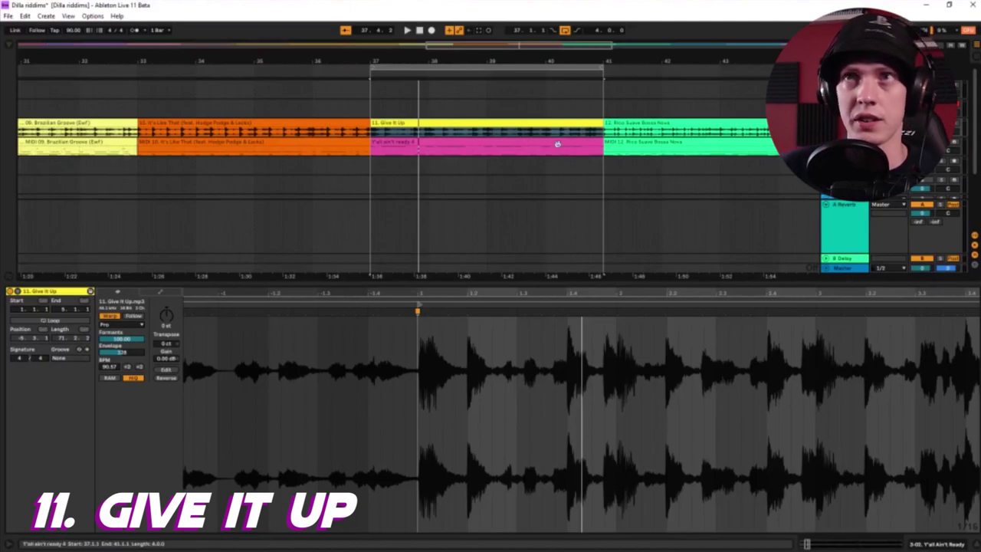
Open the Y'all ain't ready MIDI clip beneath Give It Up and play it.
click(542, 140)
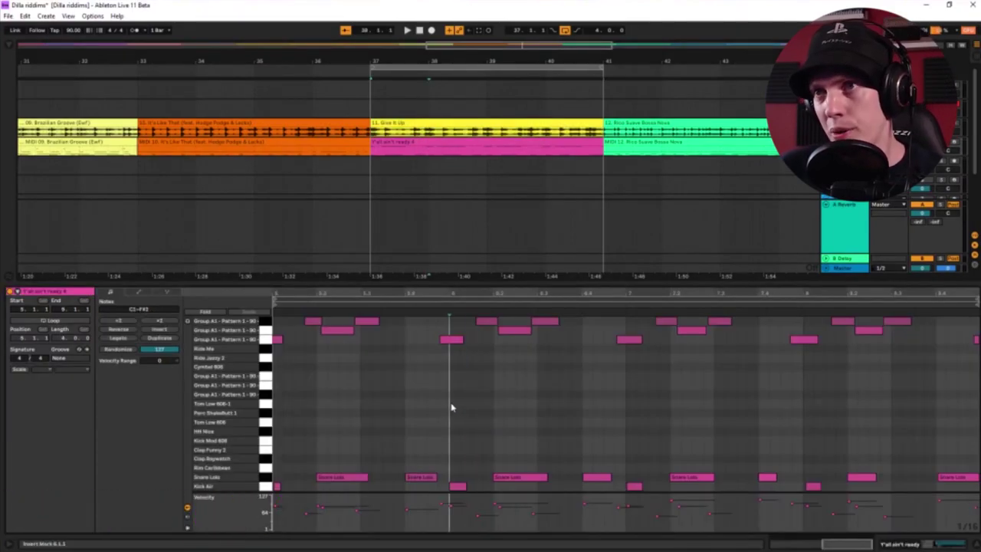
key(space)
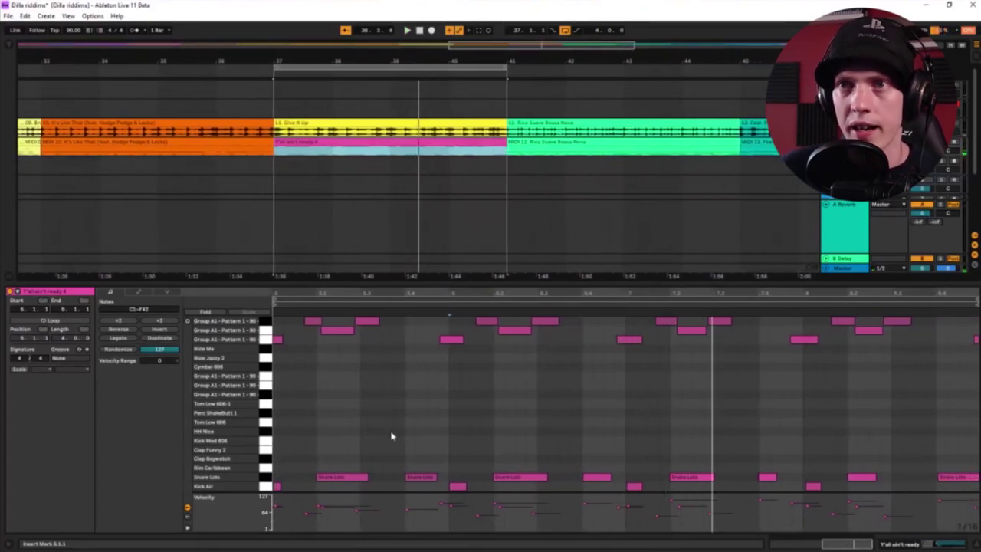
key(space)
Examine the snare and Kick Air notes of the Y'all ain't ready clip up close, and play the clip again.
drag(959, 435, 274, 493)
scroll(951, 488, up, 5)
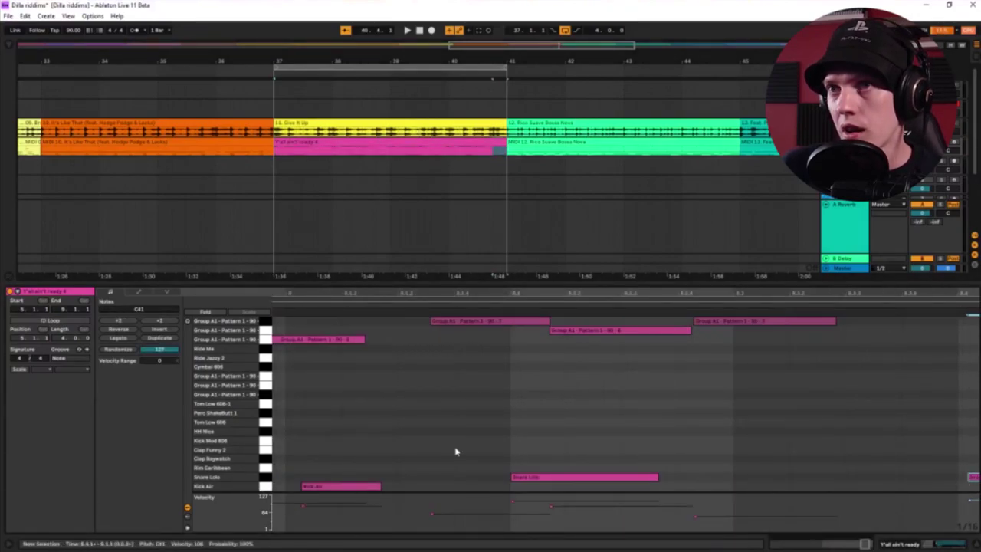
scroll(515, 452, down, 5)
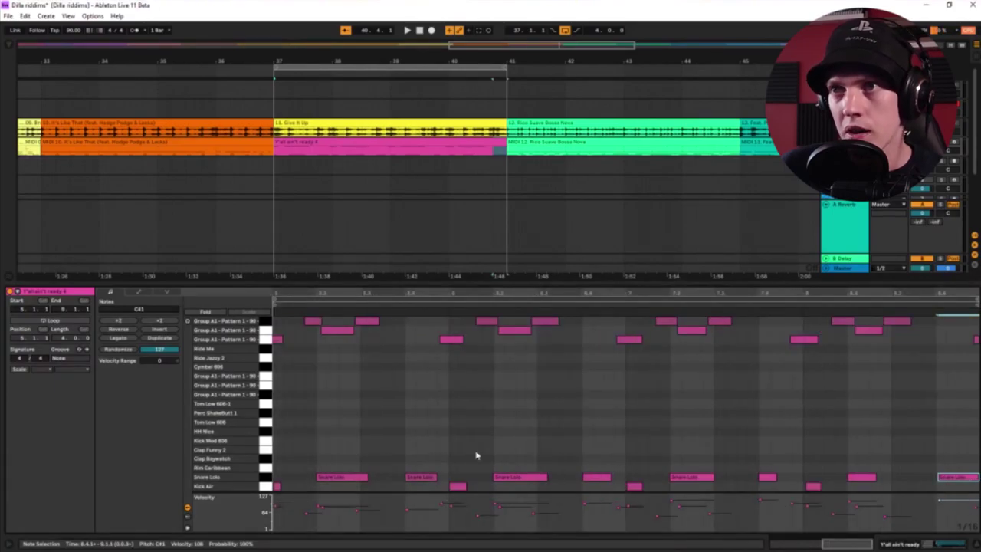
scroll(423, 455, down, 3)
key(space)
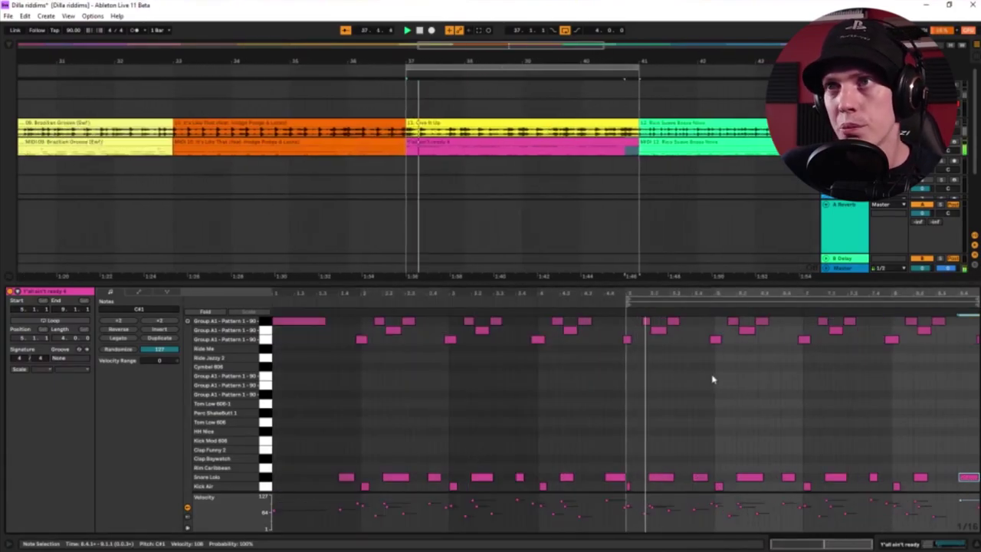
scroll(711, 376, up, 3)
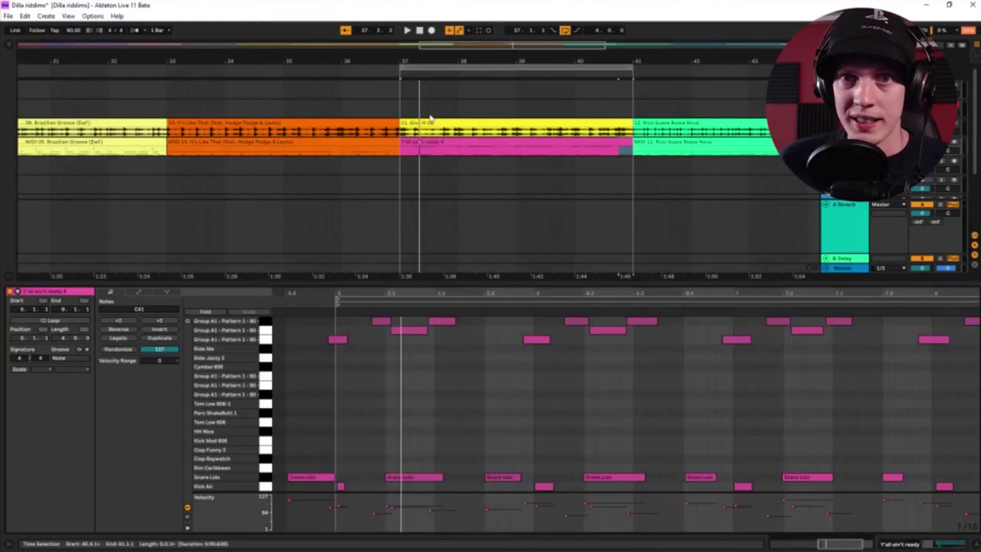
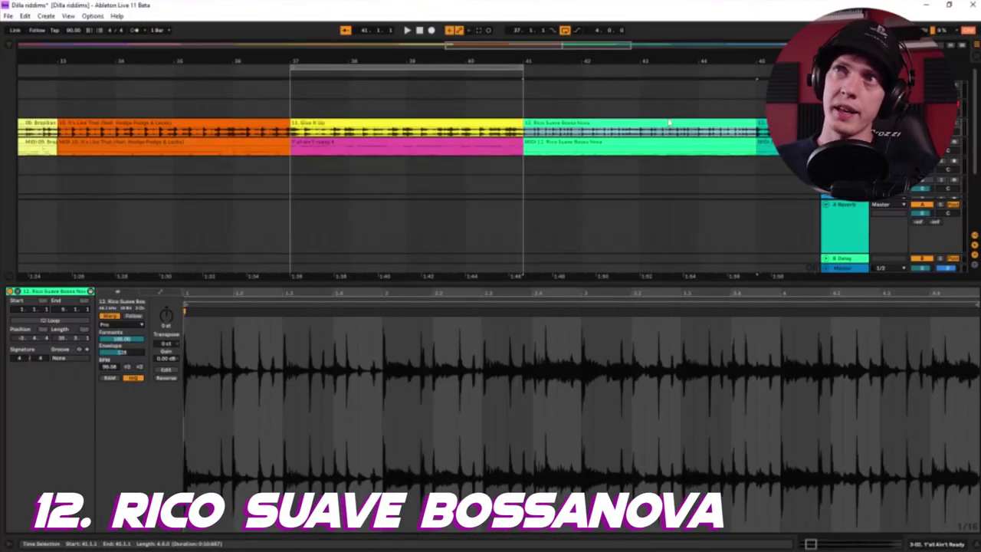
Loop the Rico Suave Bossa Nova section and play it with its MIDI clip open.
click(669, 123)
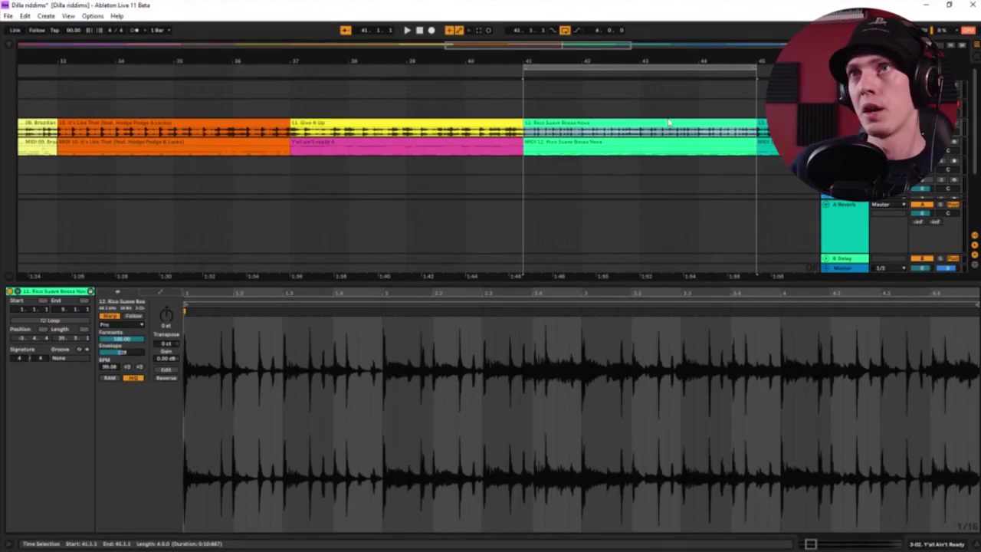
click(627, 141)
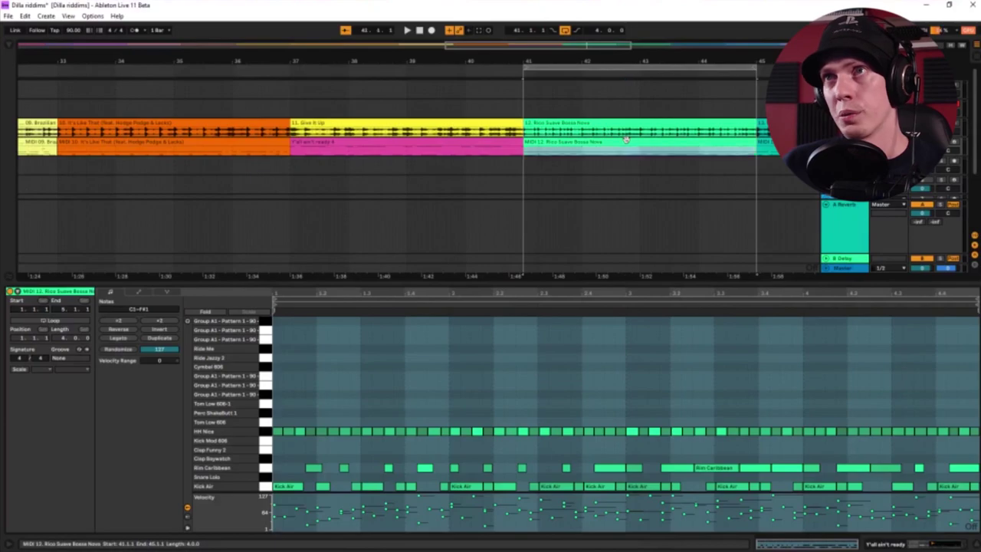
click(379, 396)
key(space)
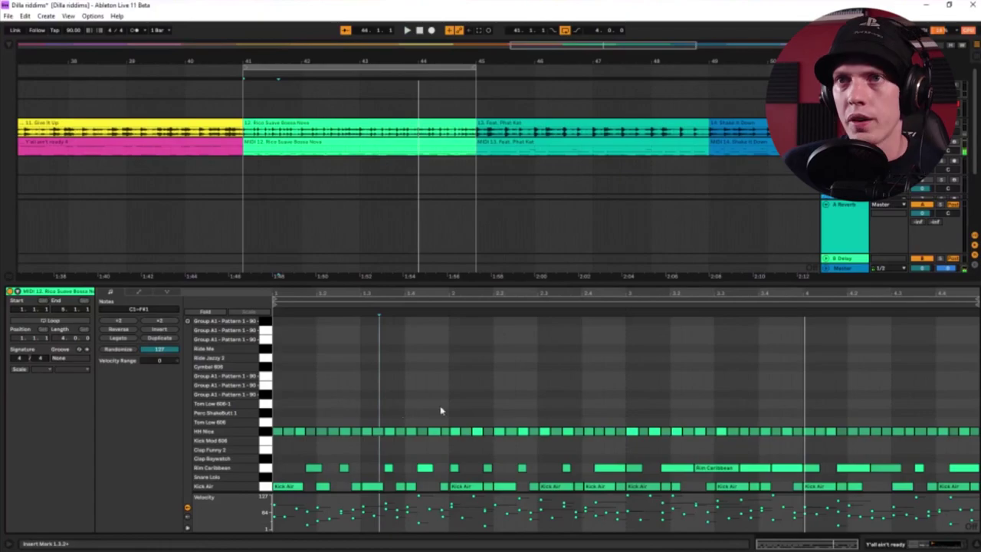
key(space)
Examine the four HH Nice notes of beat 2.3 and the four of beat 2.4 against the grid.
drag(453, 414, 617, 440)
key(z)
click(510, 388)
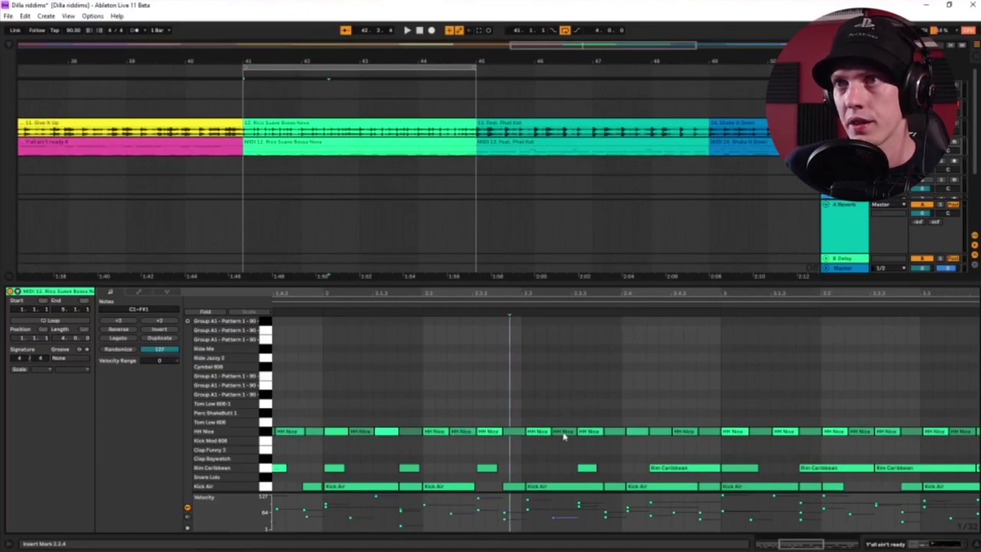
drag(536, 404, 627, 455)
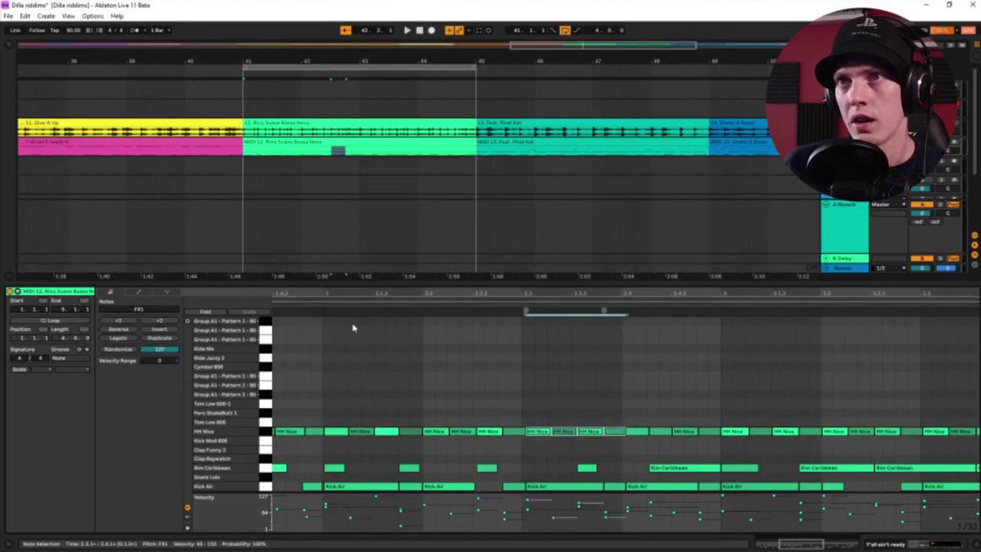
drag(536, 400, 613, 445)
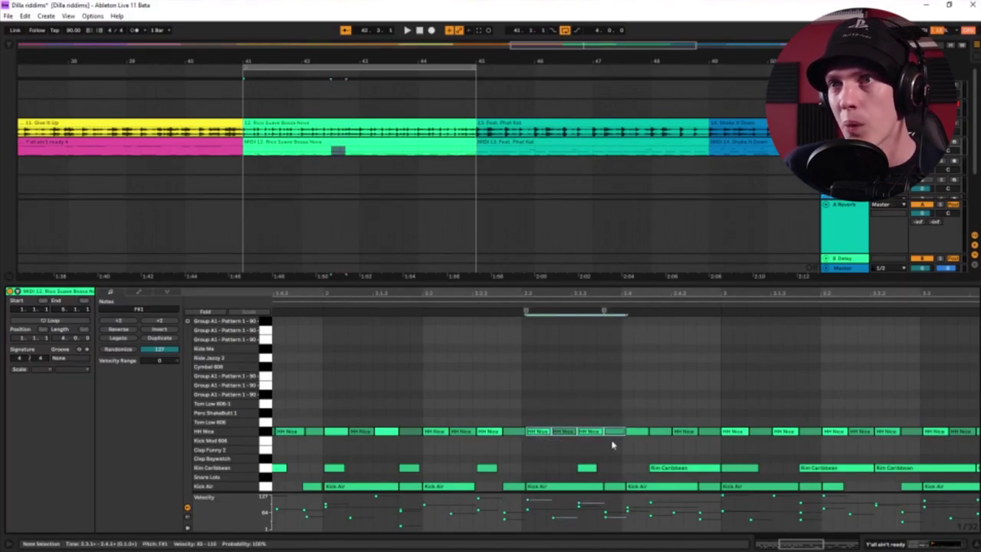
drag(637, 365, 676, 447)
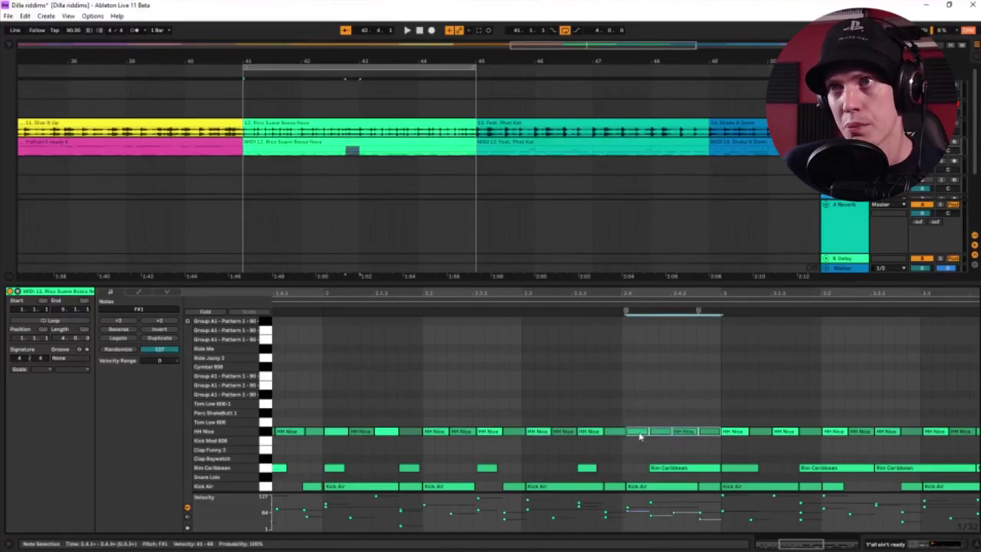
Deselect the HH Nice notes and play the Rico Suave Bossa Nova clip with its full length in view.
click(608, 422)
key(minus)
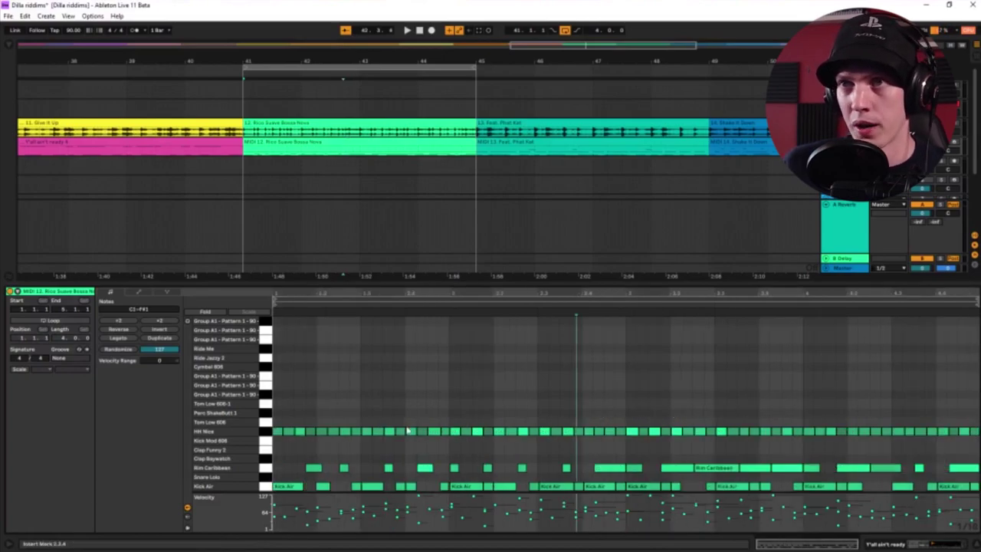
key(space)
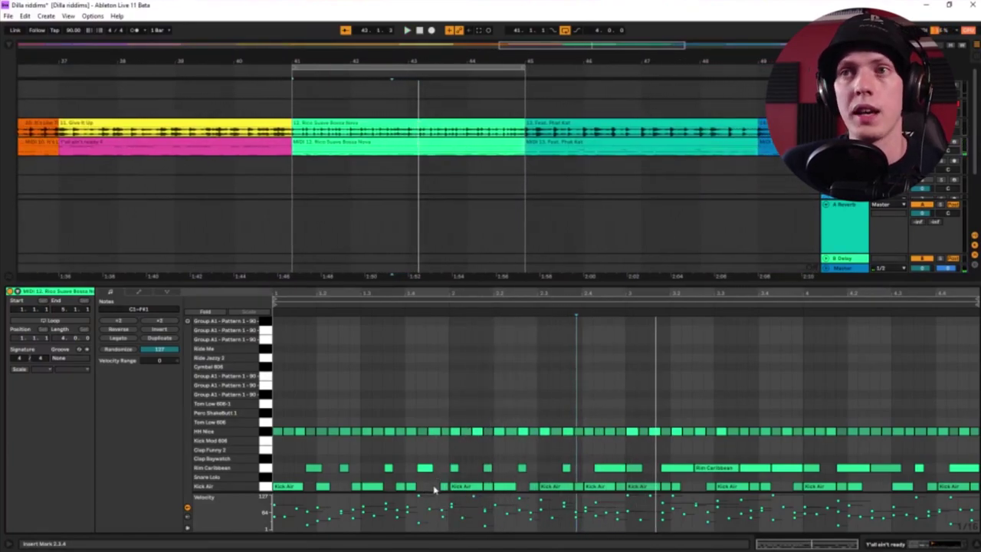
Examine the Rim Caribbean pattern and the complete HH Nice row across all four bars of the Rico Suave Bossa Nova clip.
key(space)
key(ctrl+a)
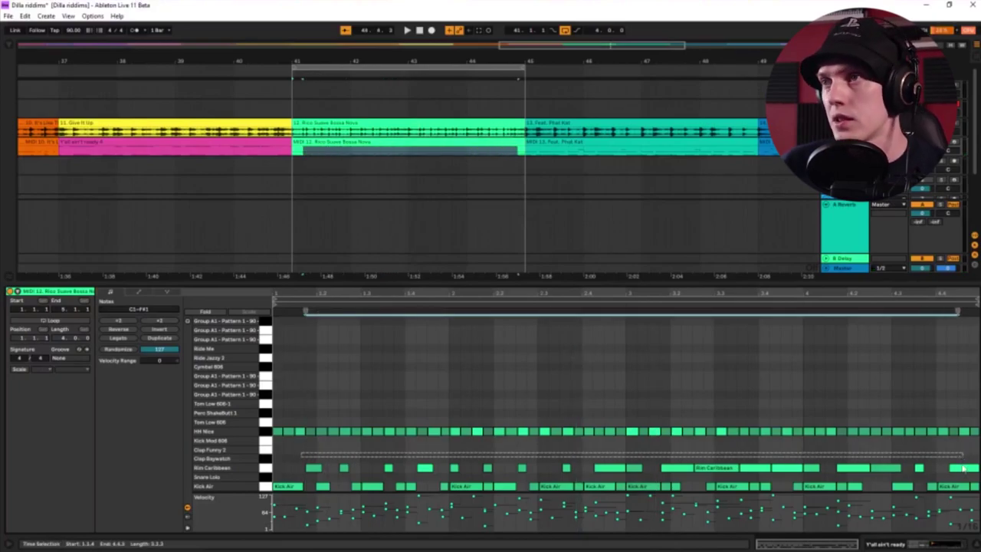
click(548, 466)
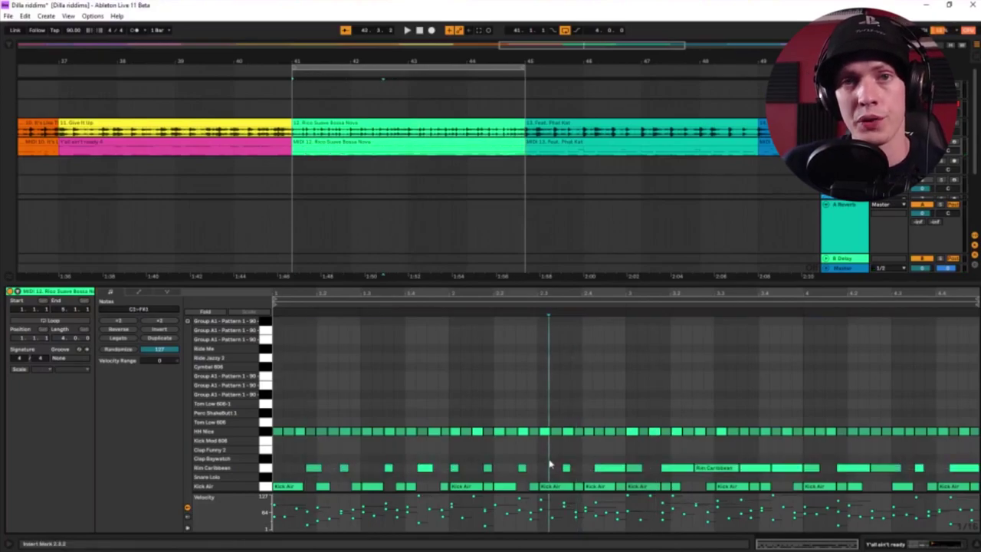
drag(276, 418, 433, 437)
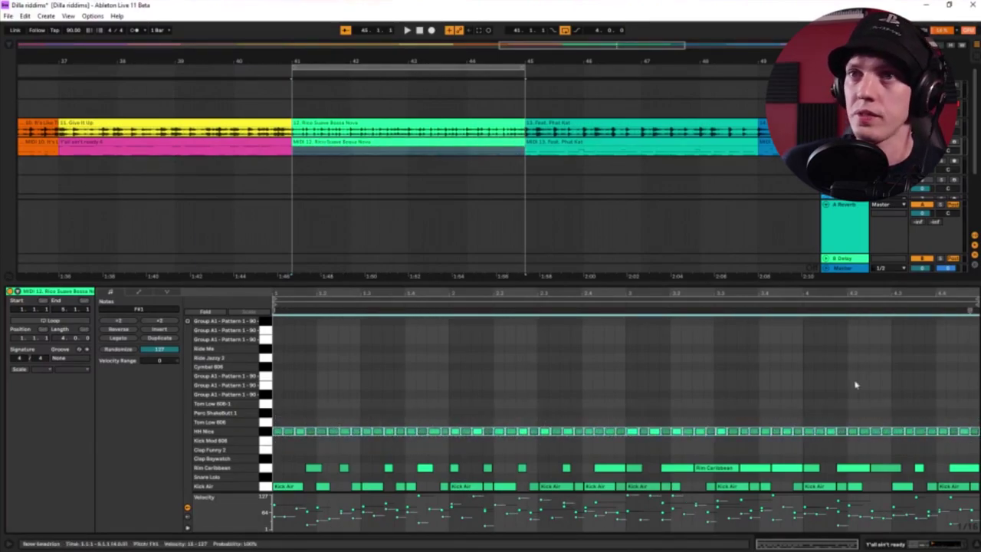
click(736, 399)
drag(278, 416, 979, 452)
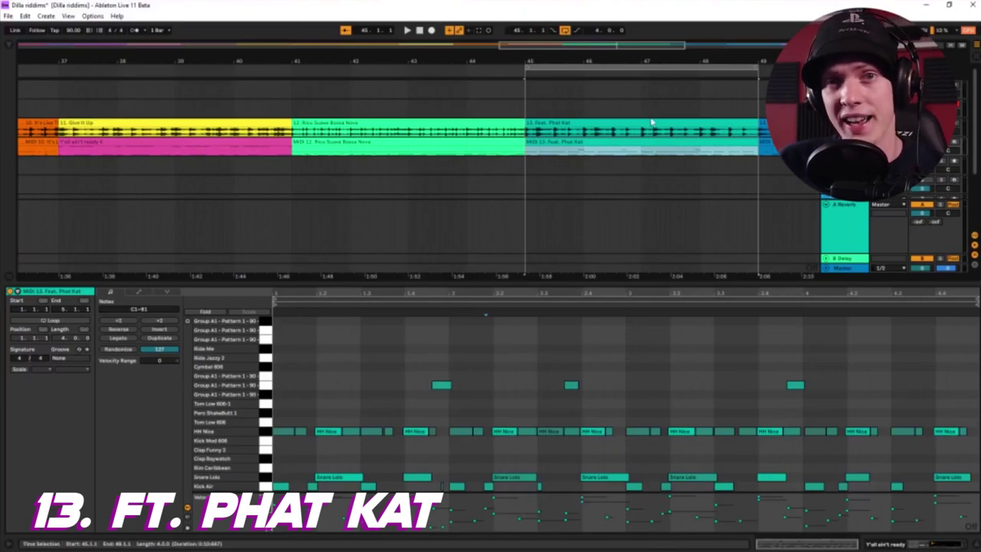
Play the Feat. Phat Kat clip and examine the hi-hat, snare and kick notes of its first two bars up close.
key(space)
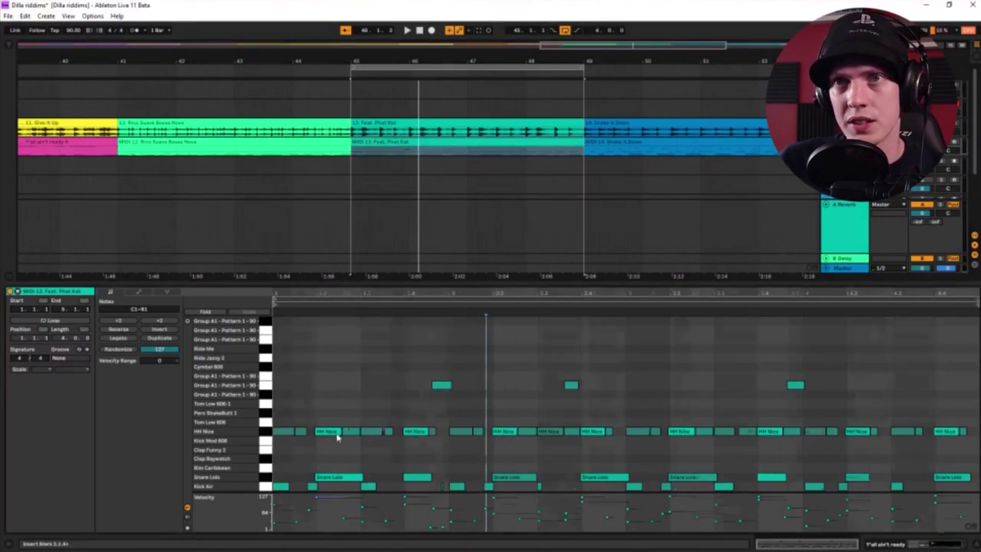
key(plus)
drag(669, 408, 595, 435)
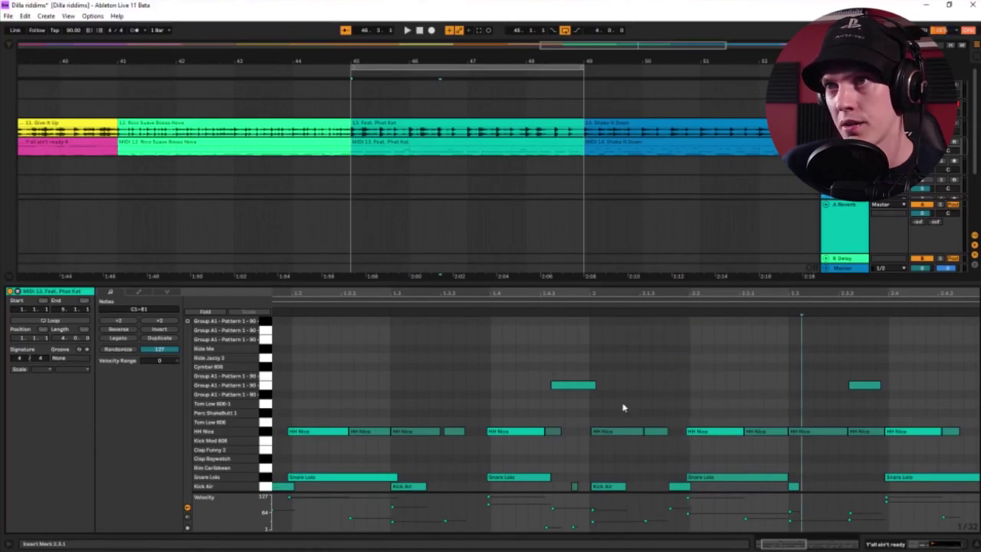
click(515, 394)
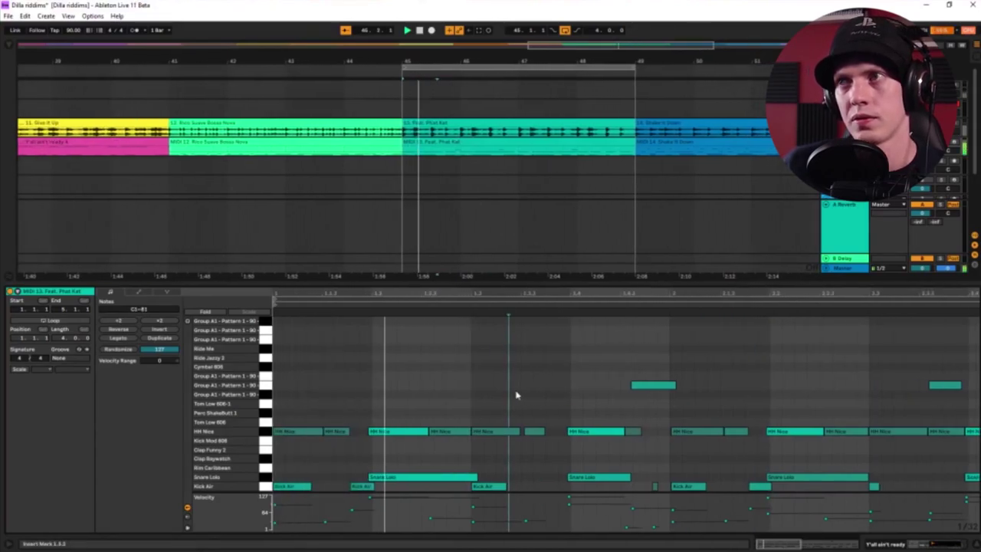
Examine the three Group A1 percussion notes on B1 across the Feat. Phat Kat clip.
click(630, 387)
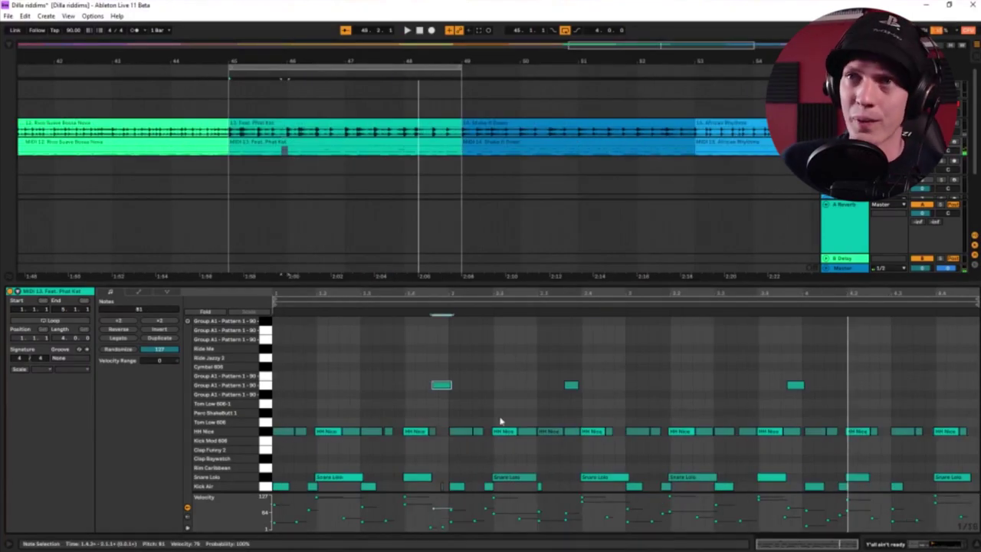
drag(411, 372, 828, 390)
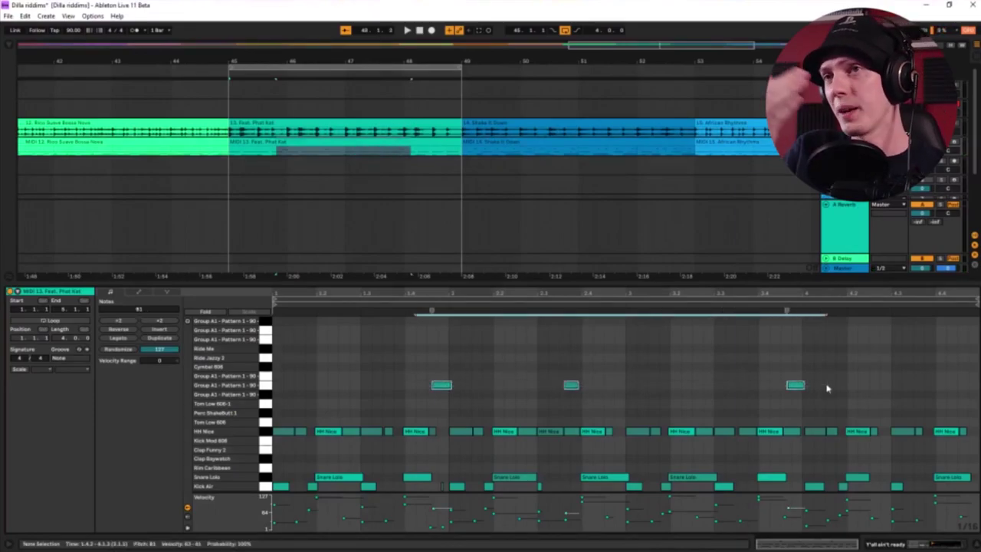
click(867, 387)
drag(396, 347, 445, 394)
mouse_move(340, 385)
mouse_down()
mouse_move(971, 404)
mouse_move(953, 389)
mouse_up()
click(953, 389)
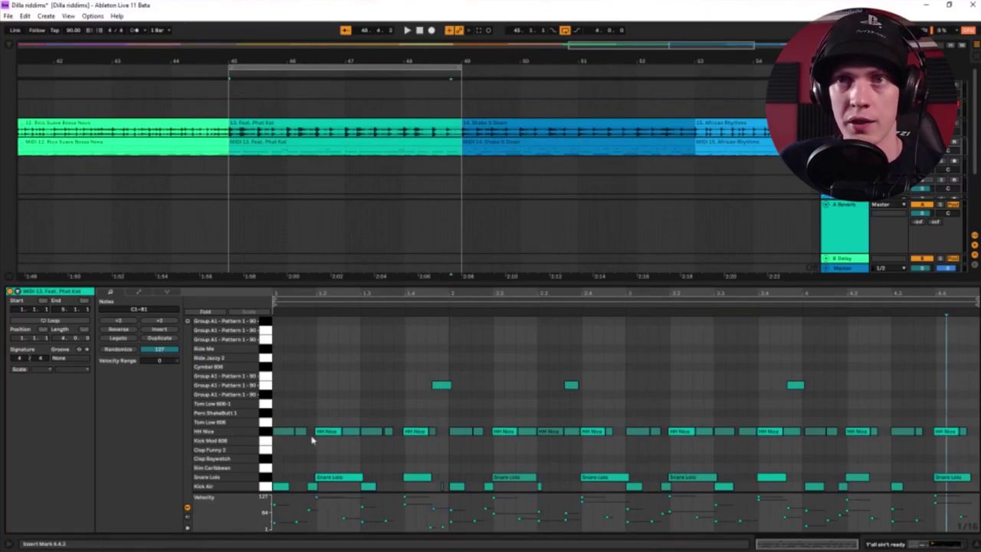
Compare the HH Nice notes just before, on and just after beat 2.2 of the Feat. Phat Kat clip with the grid.
scroll(340, 434, up, 3)
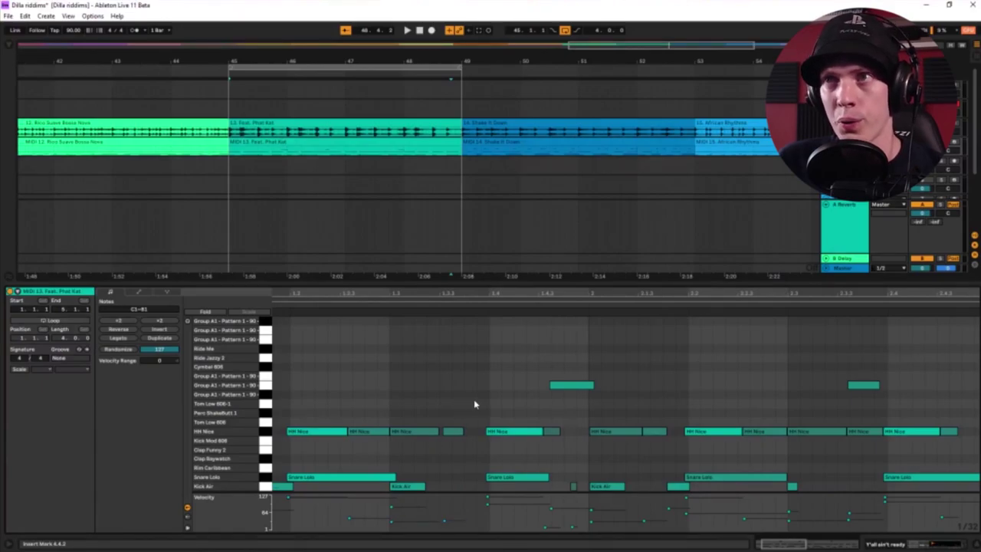
drag(692, 422, 704, 458)
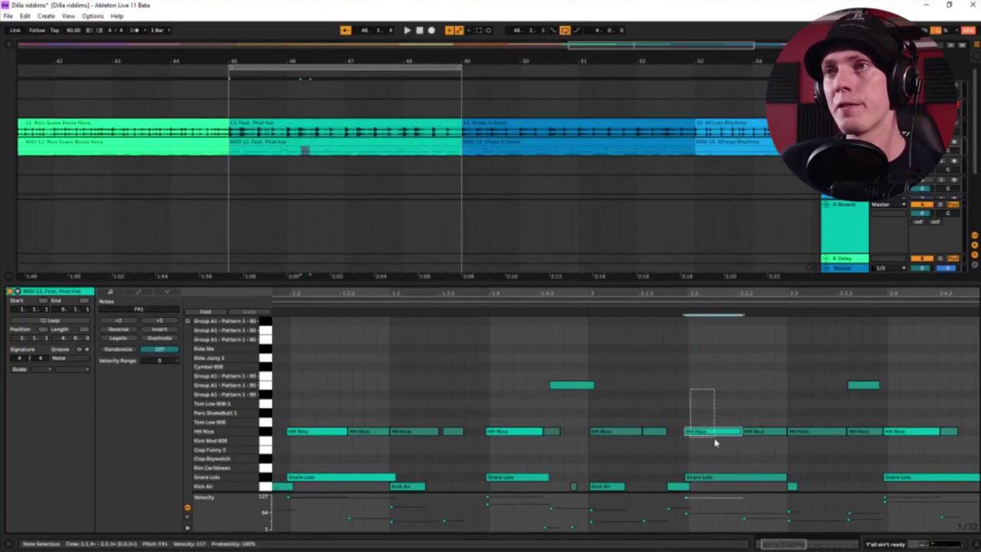
click(685, 400)
click(702, 432)
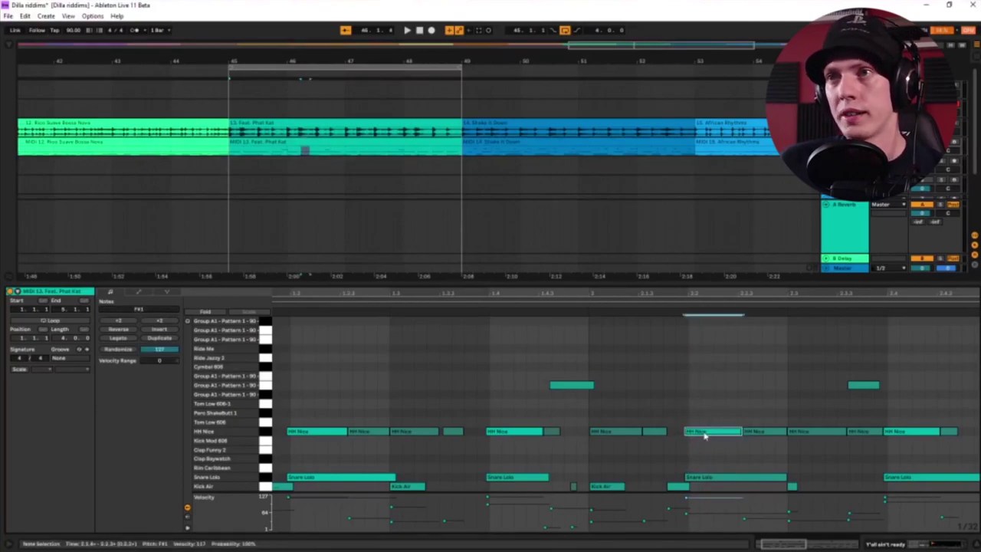
drag(658, 392, 666, 437)
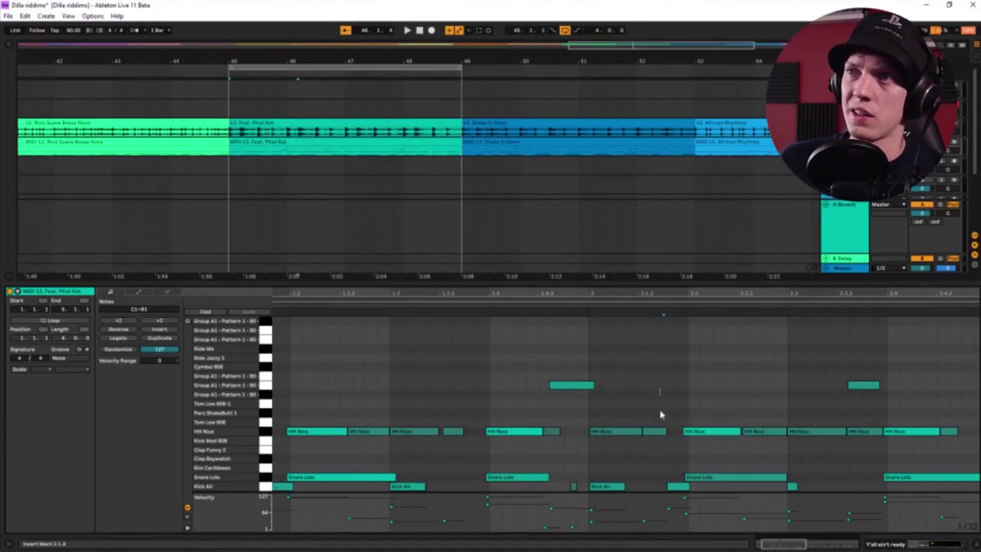
drag(761, 404, 765, 455)
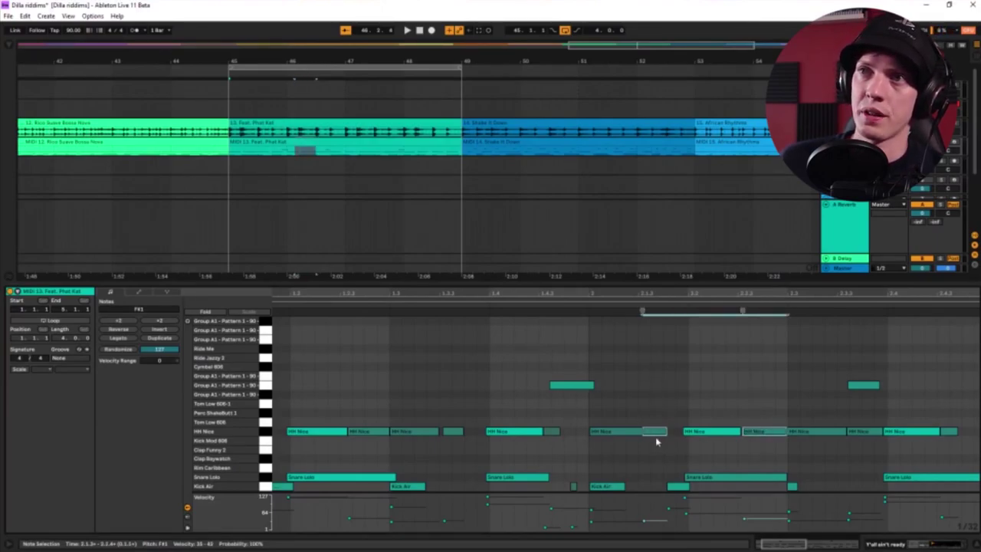
drag(648, 434, 666, 436)
click(685, 389)
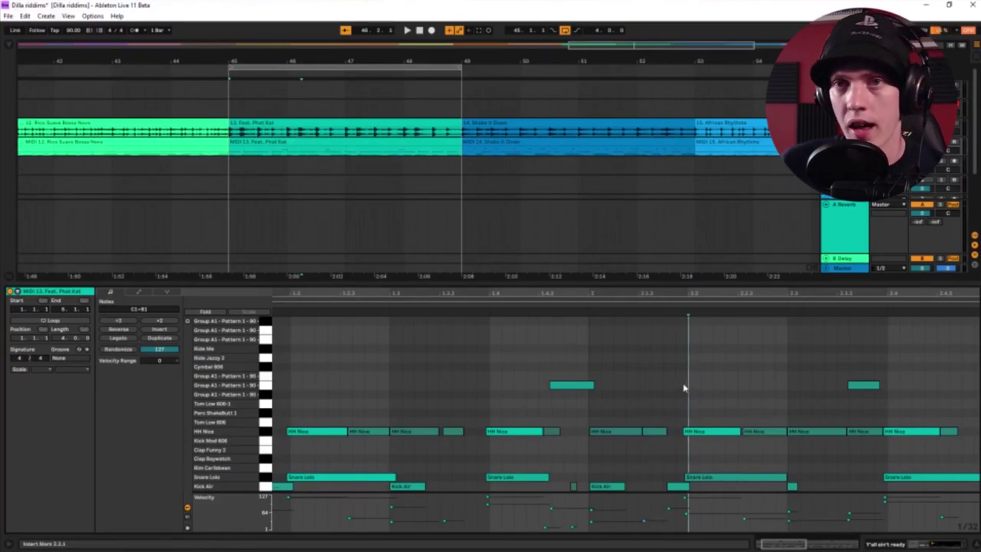
Examine the Snare Lolo hits at beats 1.4, 2.2 and 2.4 against the grid, and play the Feat. Phat Kat clip.
click(627, 470)
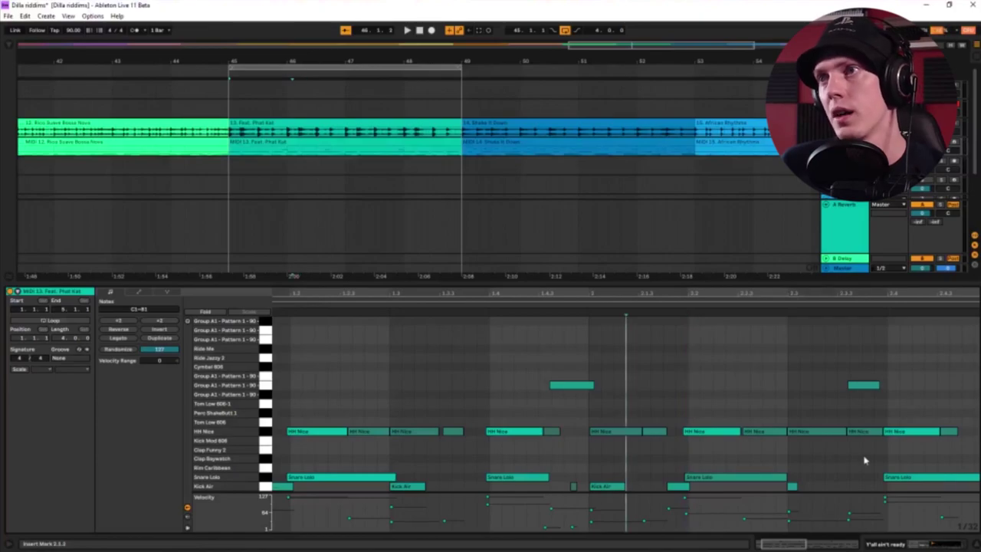
drag(473, 453, 536, 490)
drag(738, 469, 551, 476)
click(515, 469)
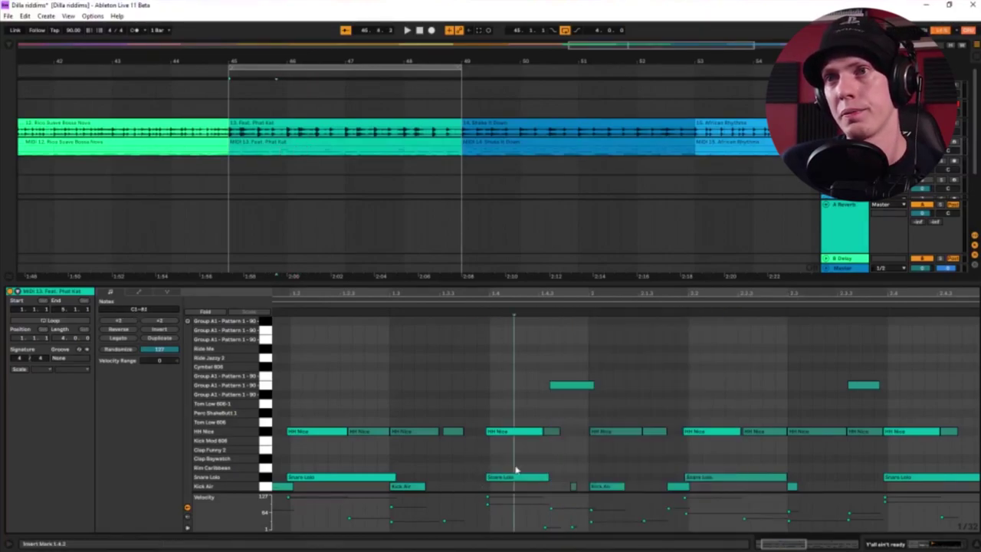
click(488, 465)
click(690, 447)
click(899, 453)
key(space)
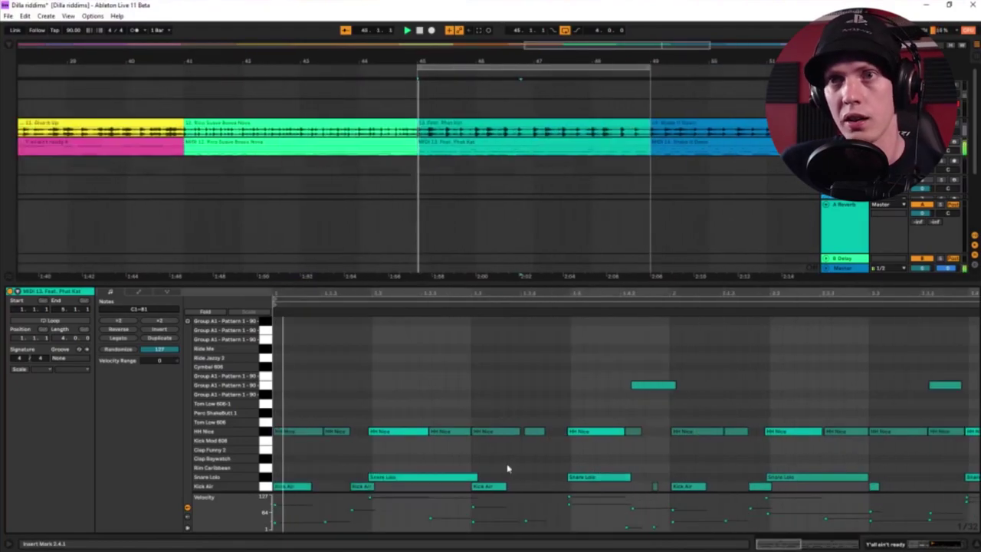
Slightly lower the velocity of the Kick Air note just before beat 1.2 and play the Feat. Phat Kat clip.
drag(355, 466, 358, 491)
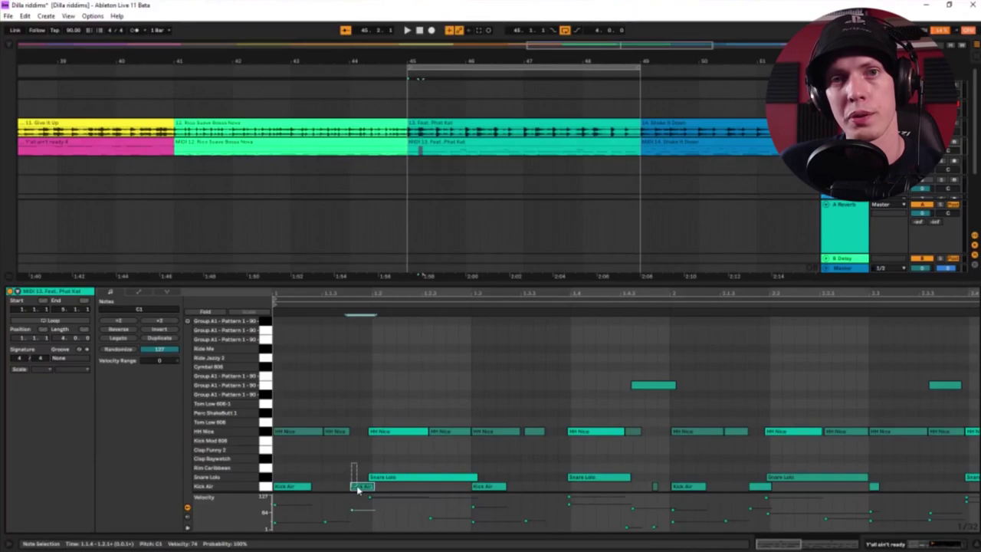
drag(408, 464, 409, 486)
click(349, 484)
click(356, 487)
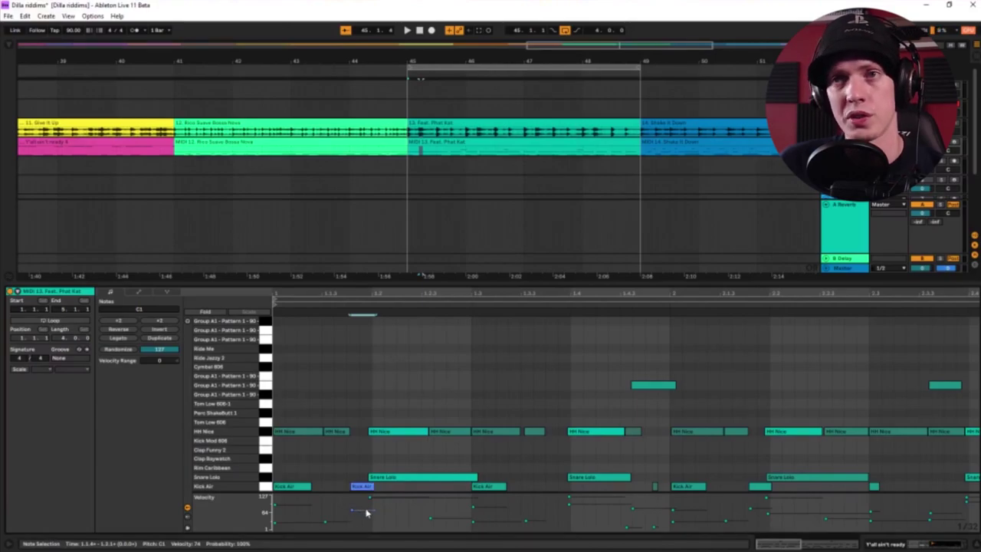
drag(366, 514, 366, 511)
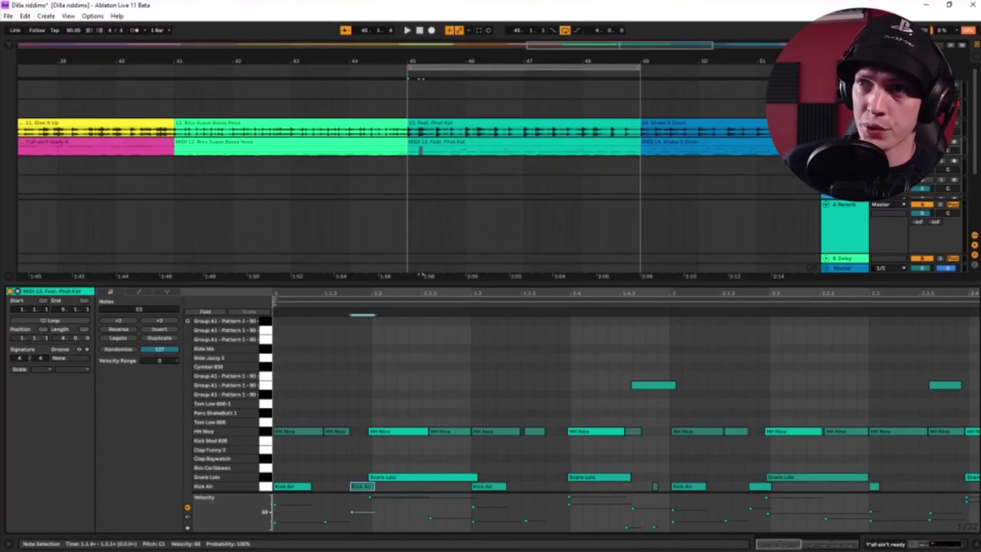
key(space)
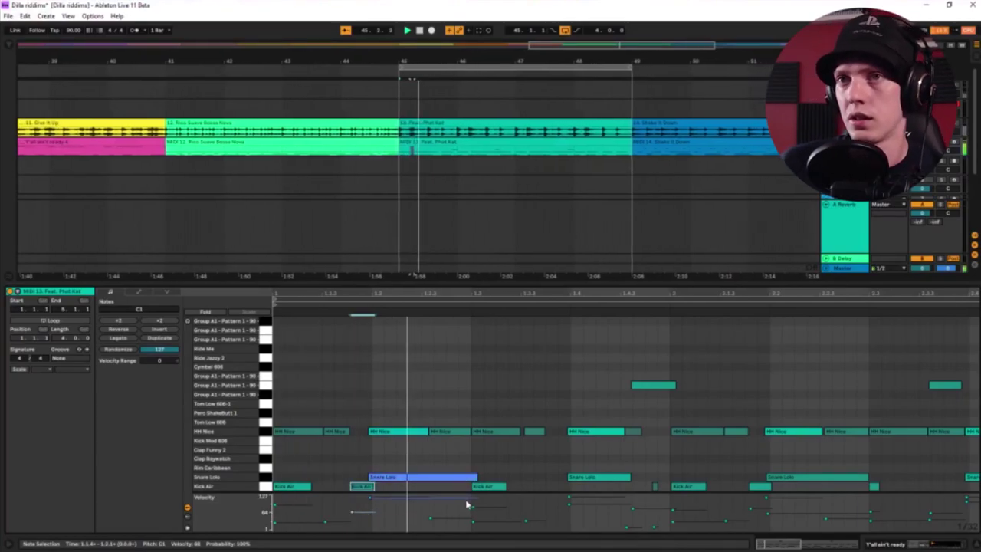
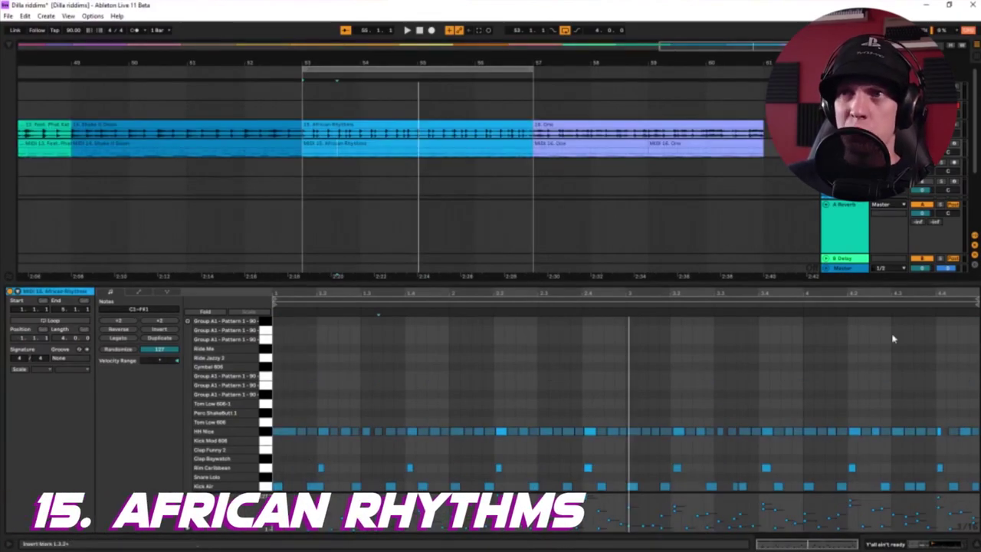
Examine all the notes in bar 1 of the African Rhythms clip and the rim hit around beat 2.2.
key(space)
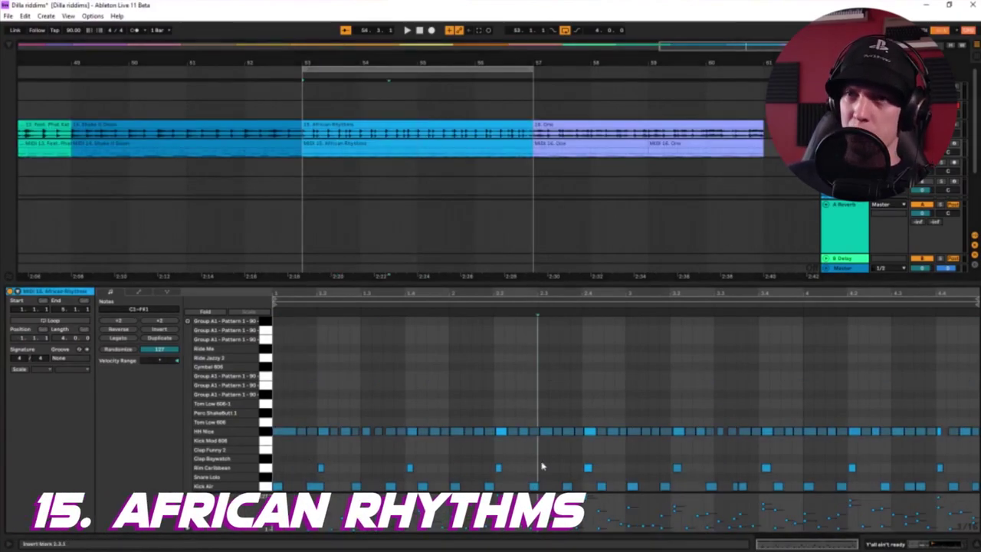
click(445, 411)
drag(445, 429, 274, 460)
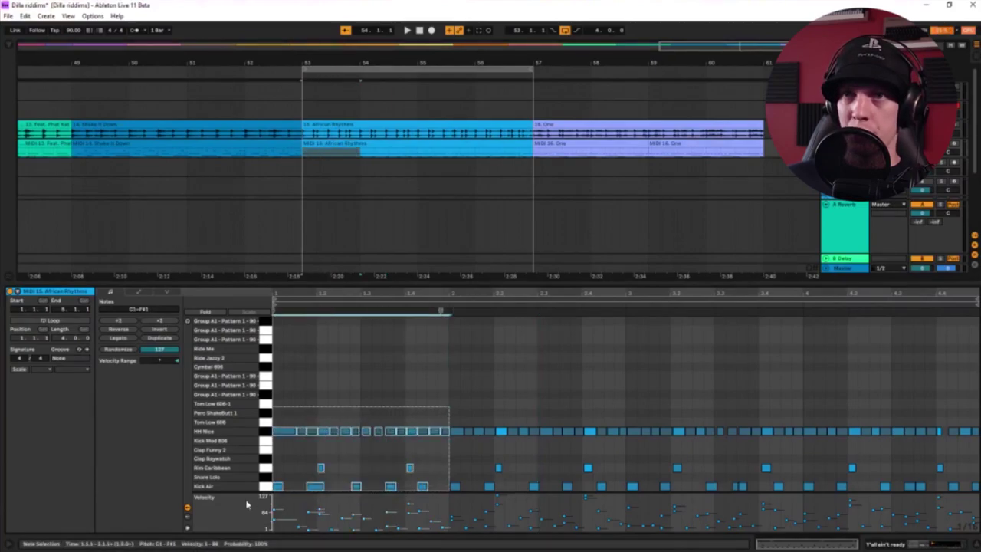
drag(441, 459, 526, 466)
click(481, 462)
click(506, 453)
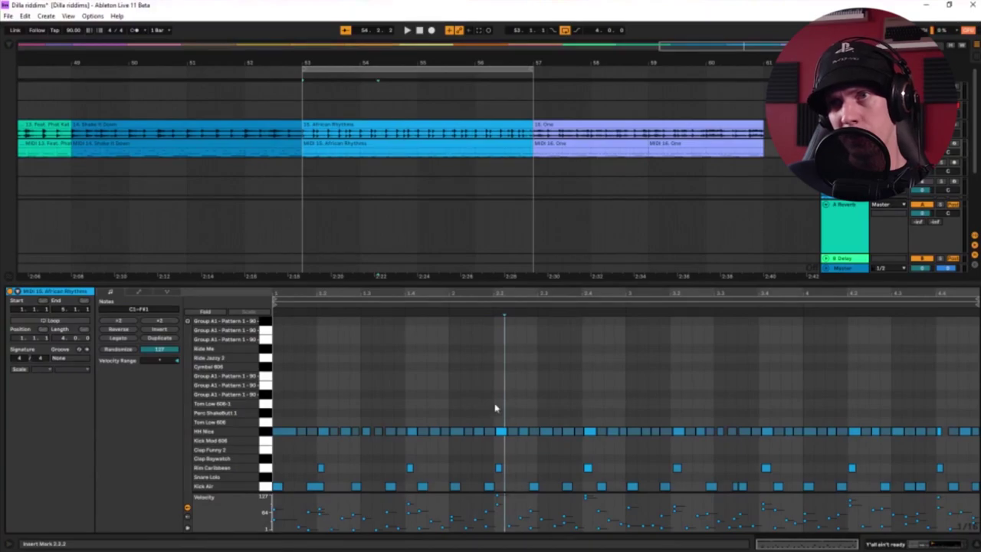
Play the African Rhythms clip and examine its notes from beat 1.3 to 2.2 and from 3.2 to 4.1.
key(space)
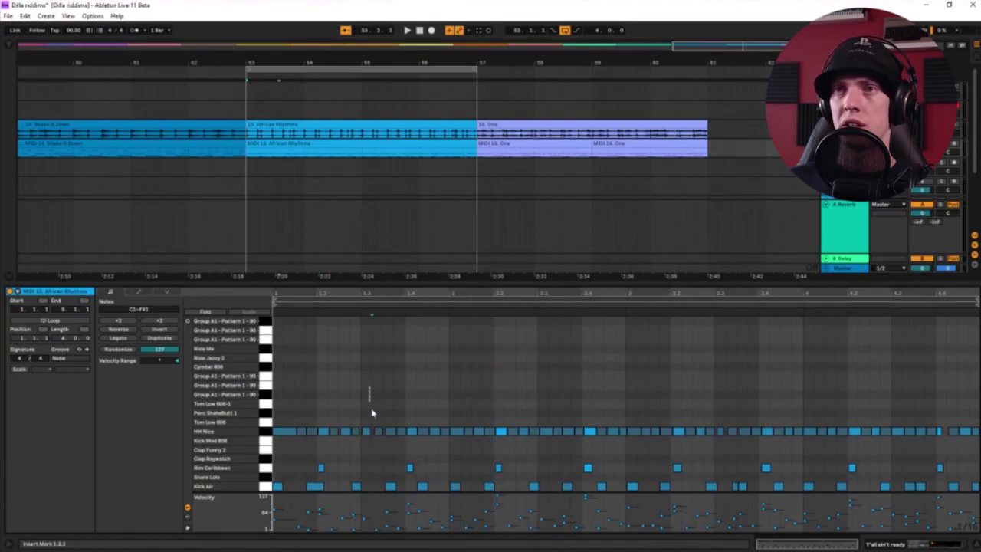
drag(371, 387, 508, 507)
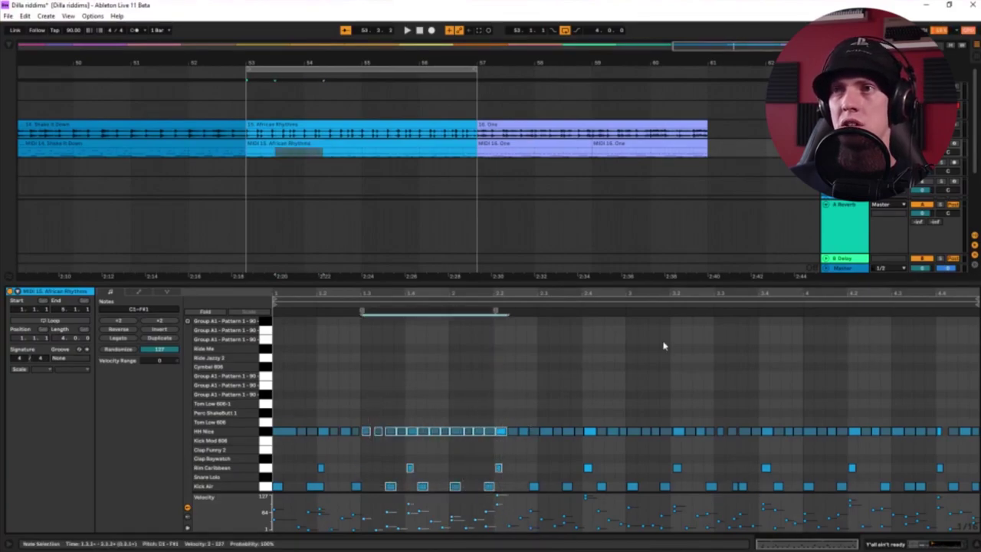
drag(684, 354, 837, 492)
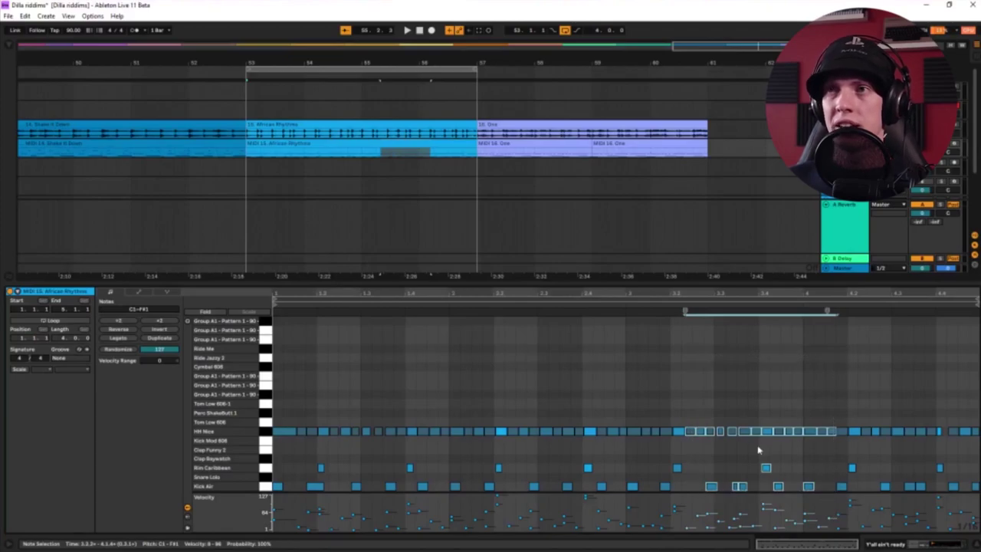
click(772, 391)
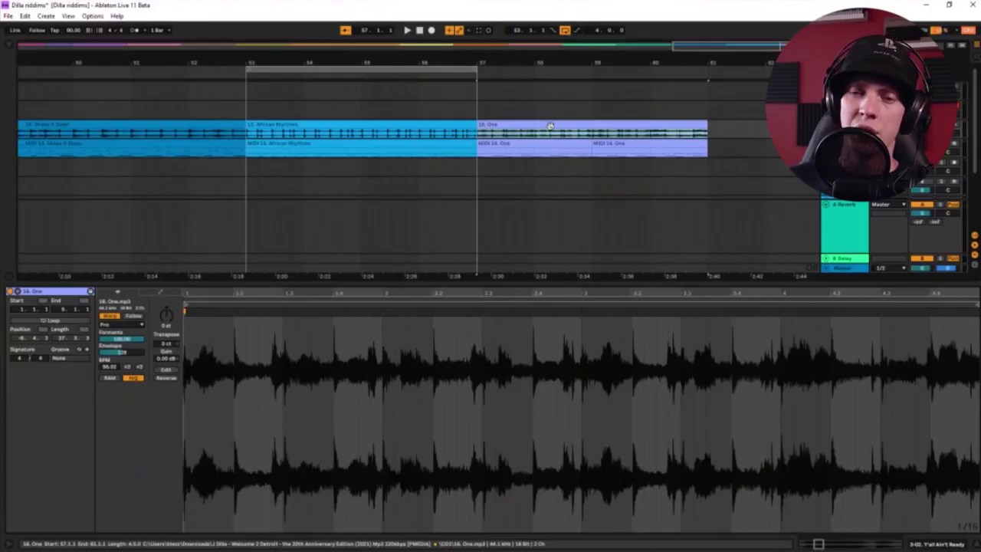
Loop the One section, play it, and open the notes of its second MIDI clip, starting at bar 59.
click(629, 139)
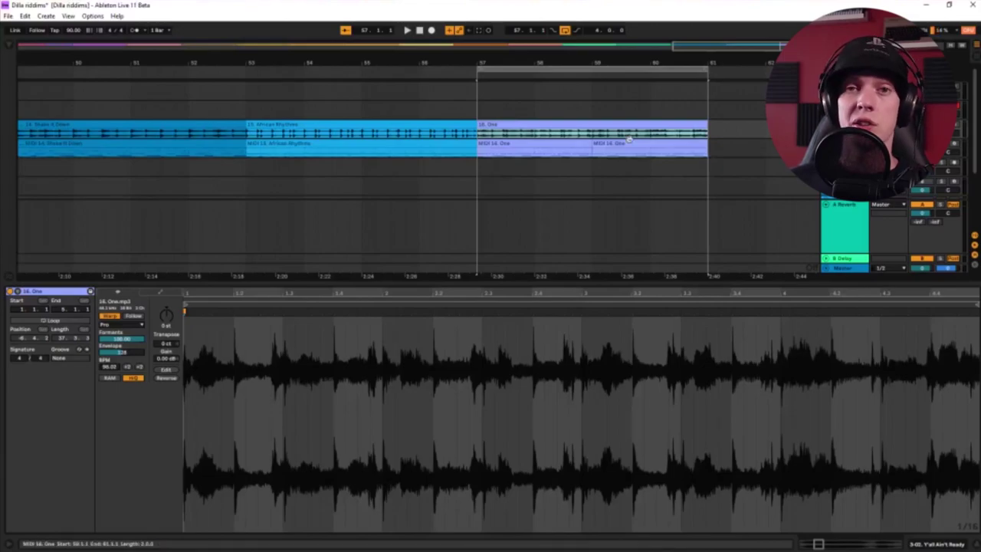
key(space)
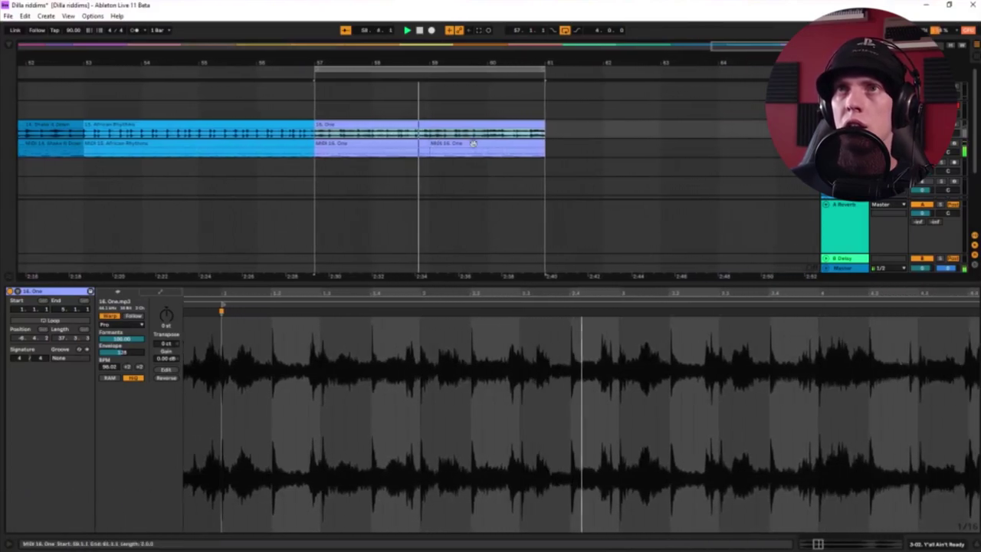
click(461, 145)
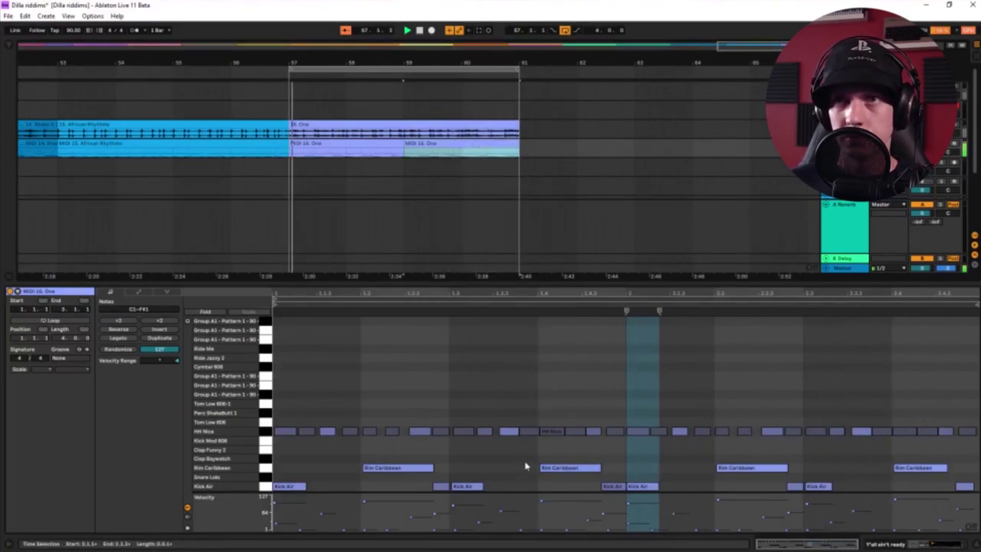
click(438, 455)
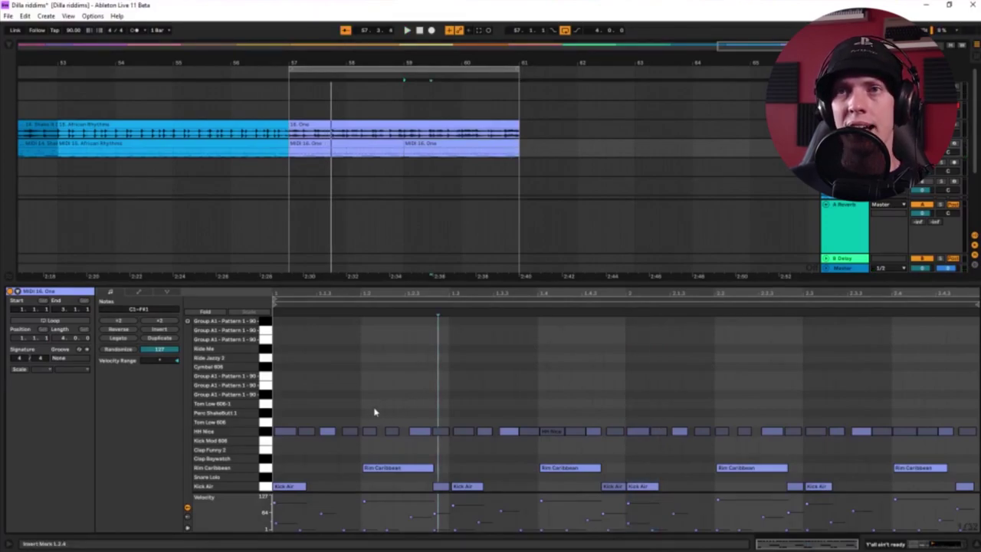
Examine the Rim Caribbean hits from beat 1.2 to 2.4 of the second One clip against the grid.
drag(361, 406, 313, 412)
click(484, 383)
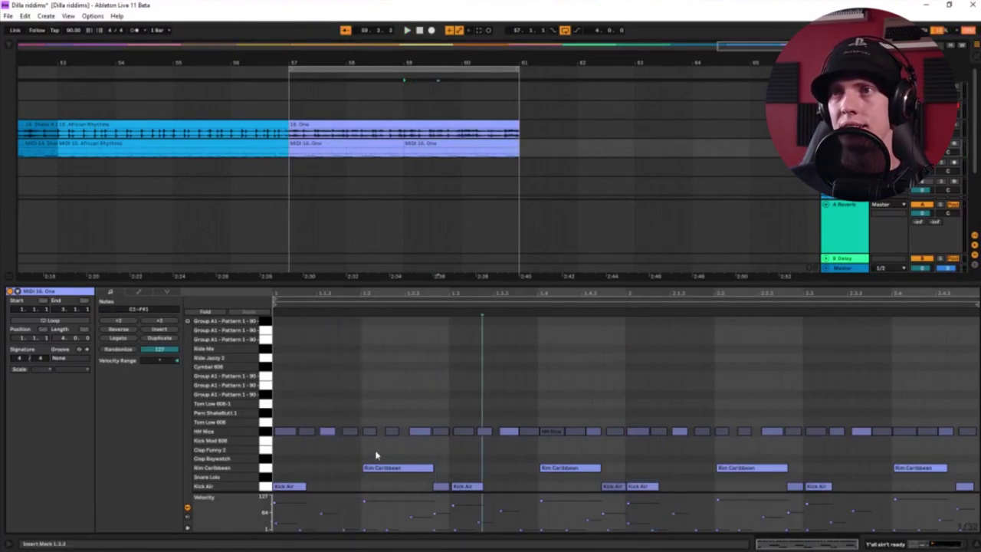
drag(376, 455, 938, 449)
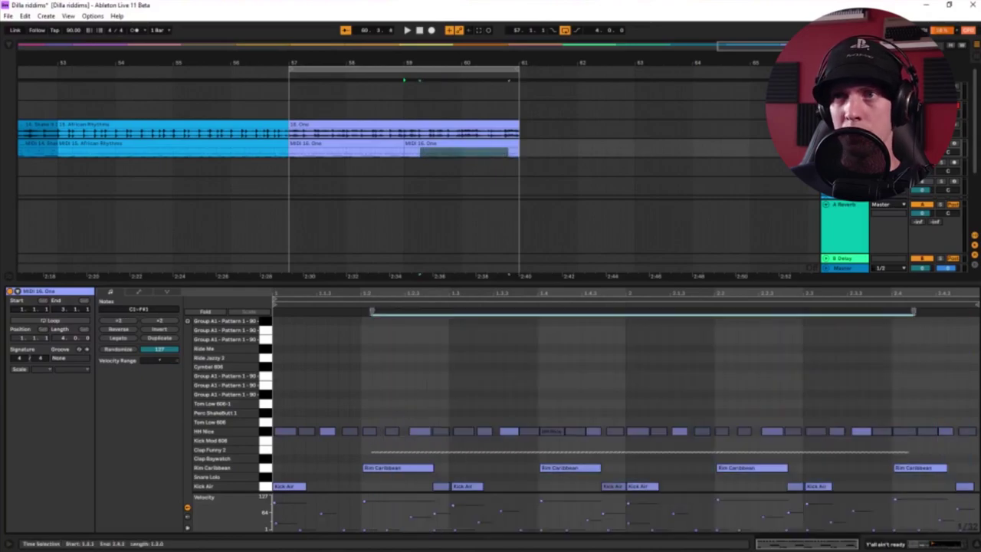
click(222, 468)
click(362, 456)
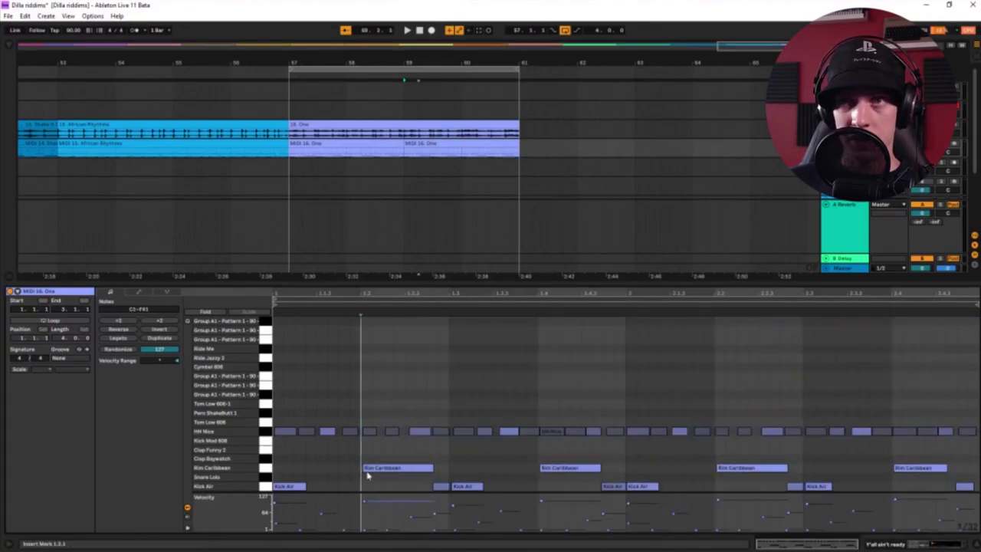
click(527, 404)
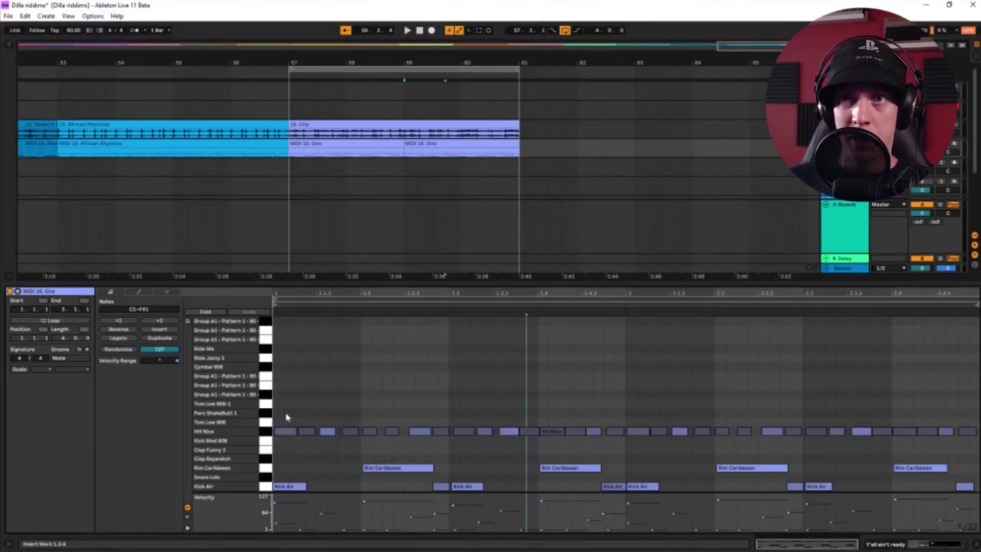
Compare the timing of the HH Nice notes on beats 1.1, 1.2 and 1.4 with the grid lines.
drag(286, 417, 279, 450)
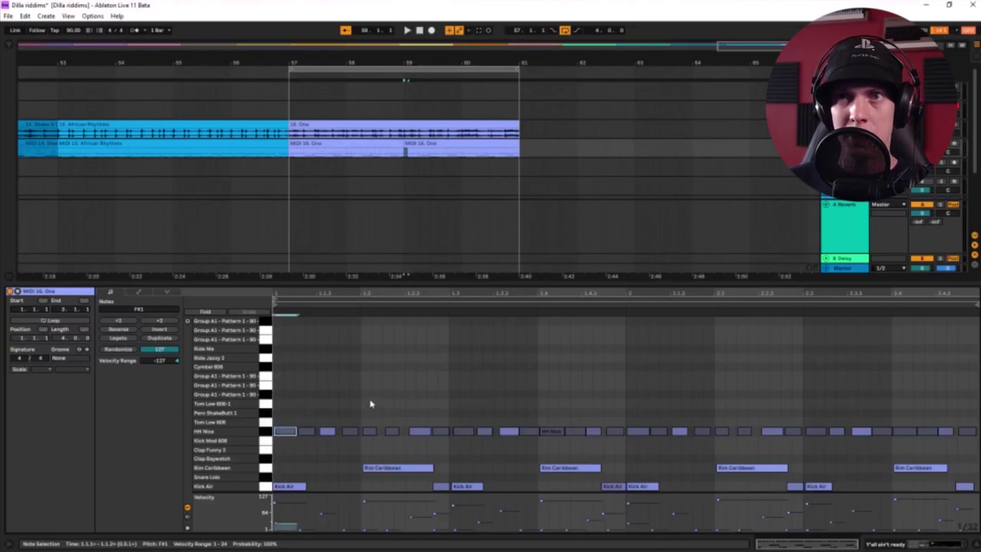
click(371, 431)
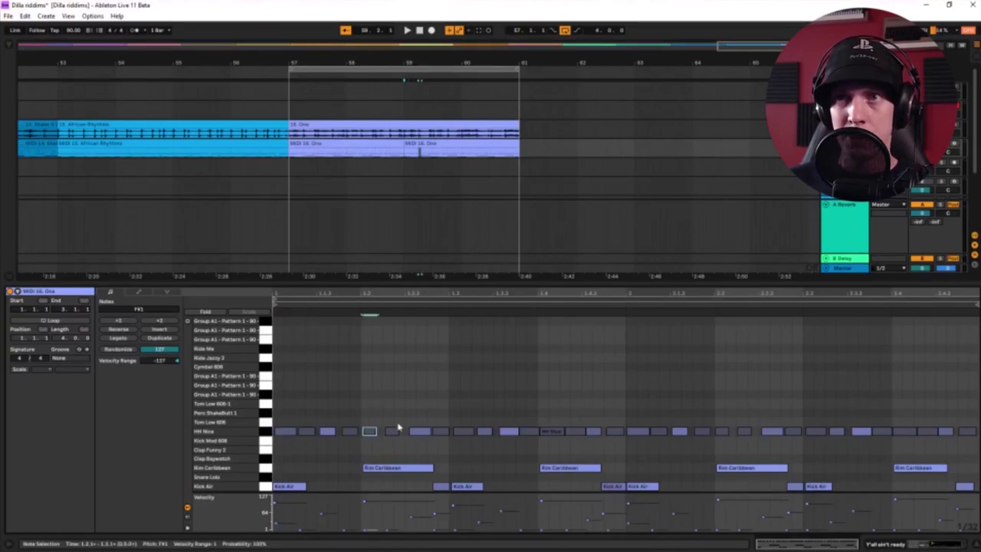
drag(379, 359, 376, 443)
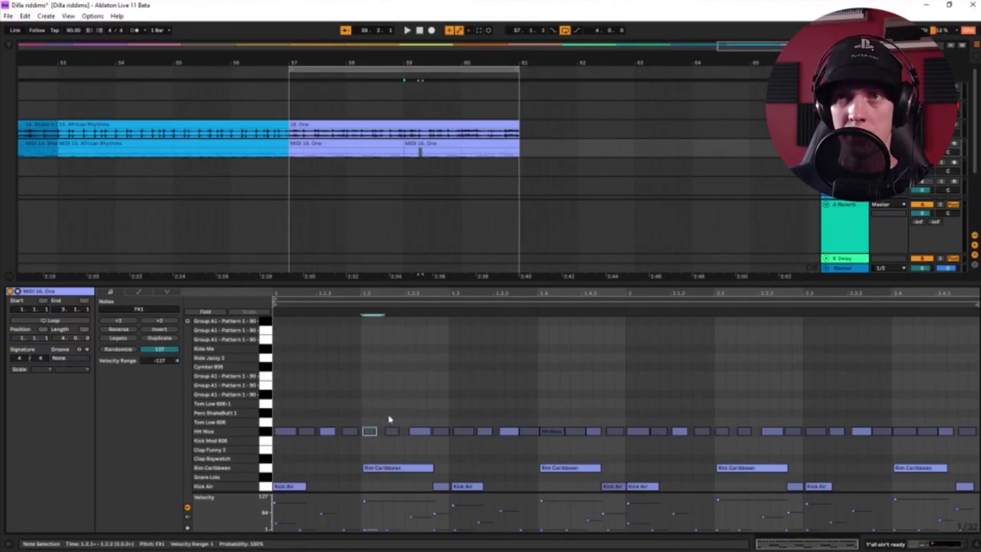
drag(379, 406, 366, 450)
drag(558, 384, 546, 449)
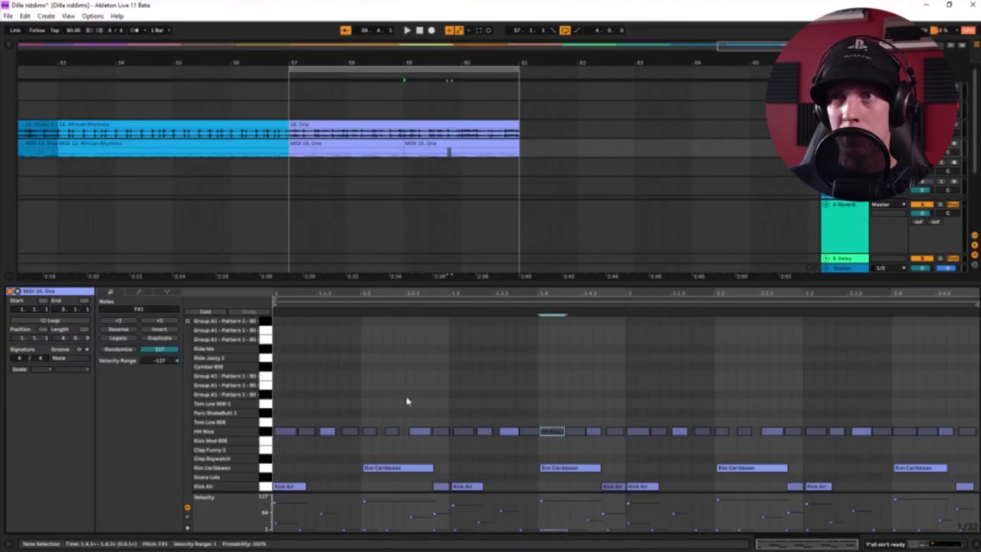
drag(372, 411, 367, 452)
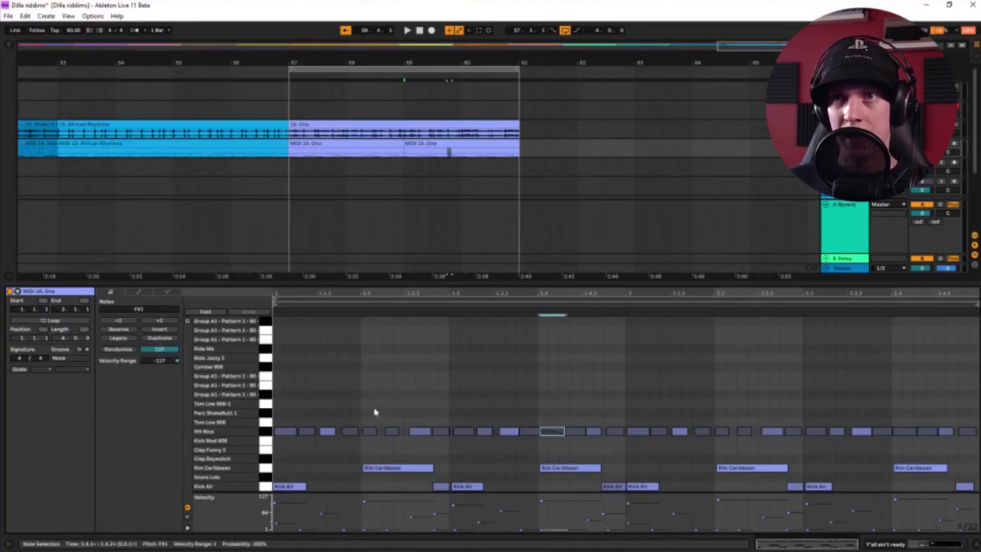
drag(544, 405, 554, 443)
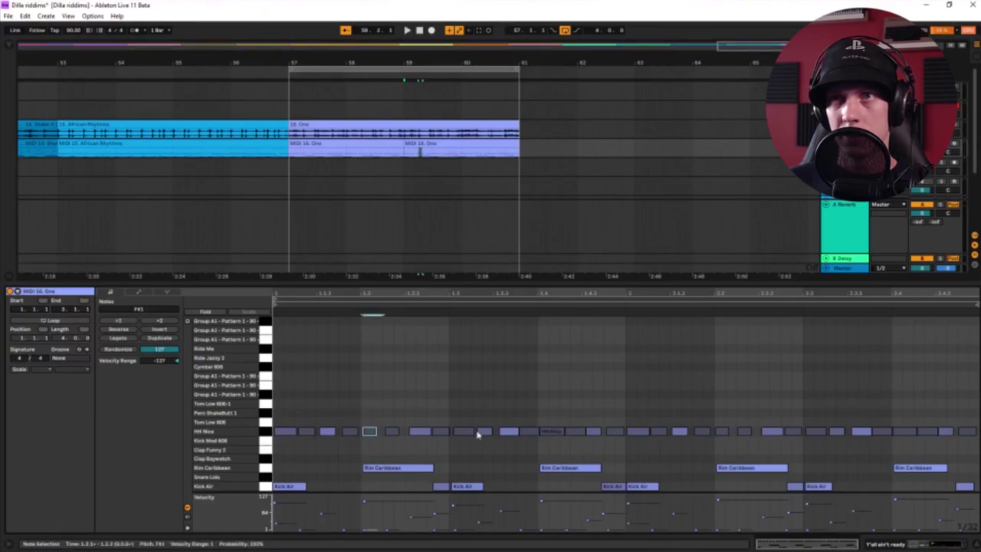
click(555, 391)
drag(555, 390, 556, 443)
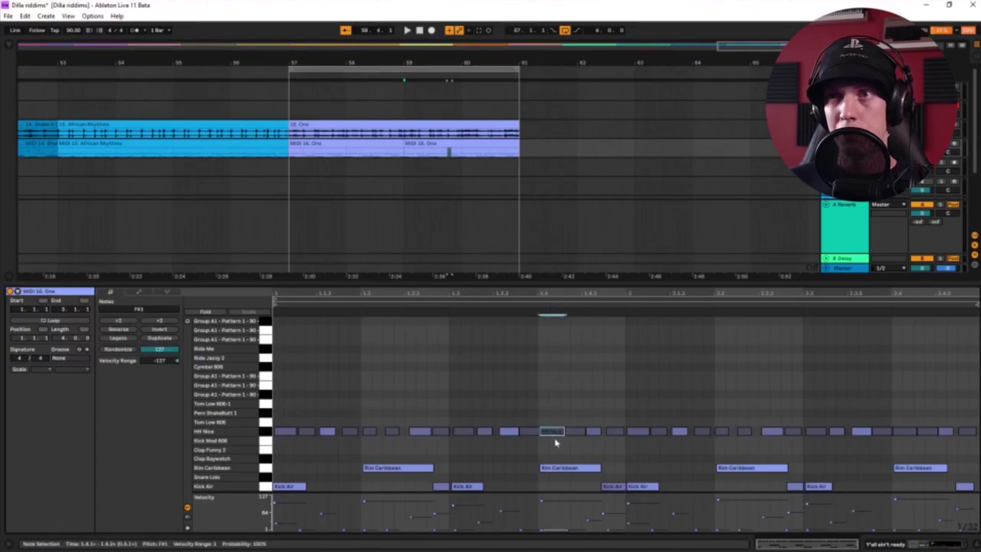
mouse_move(380, 397)
mouse_down()
mouse_move(344, 437)
mouse_move(367, 458)
mouse_up()
click(367, 396)
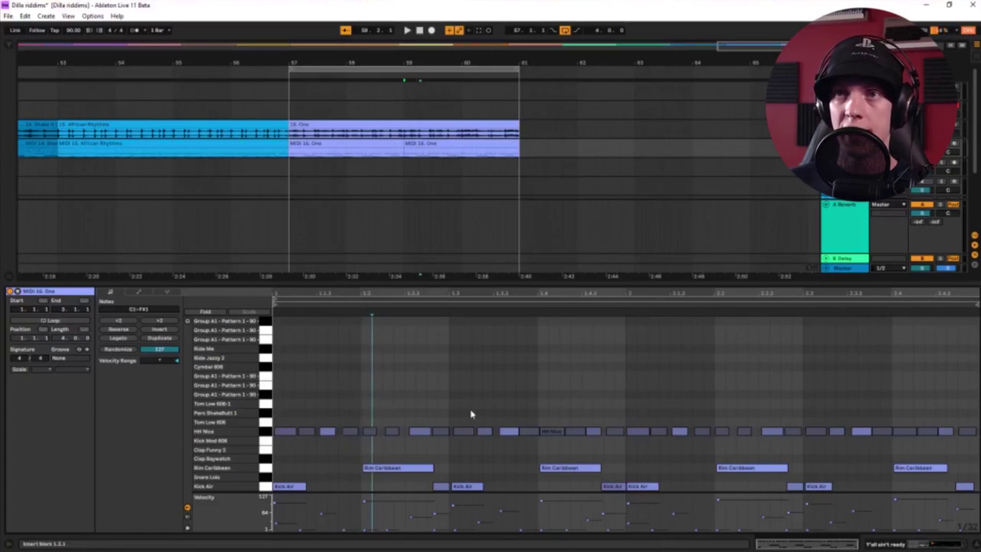
Inspect the HH Nice note on beat 1.3 and play the One section.
drag(469, 351, 460, 433)
click(464, 433)
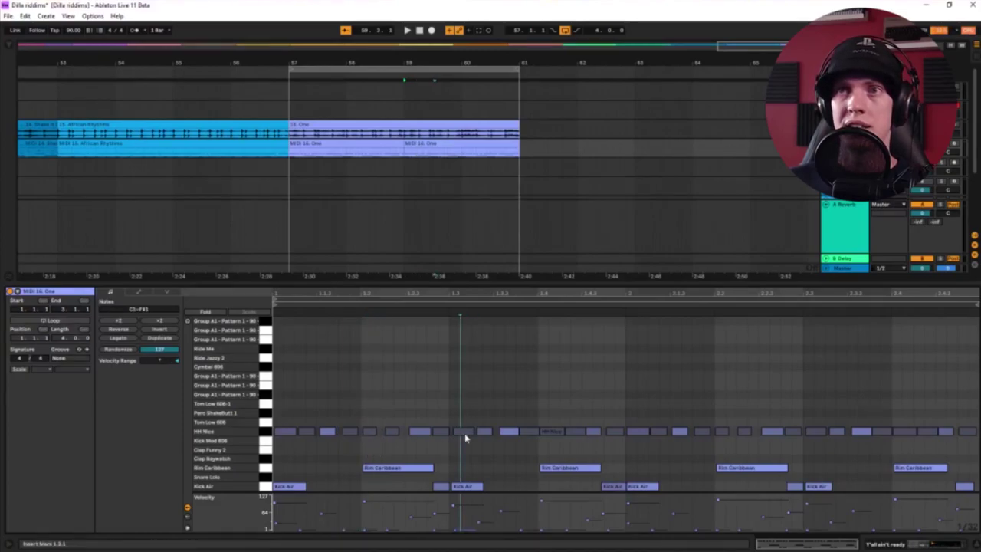
click(465, 433)
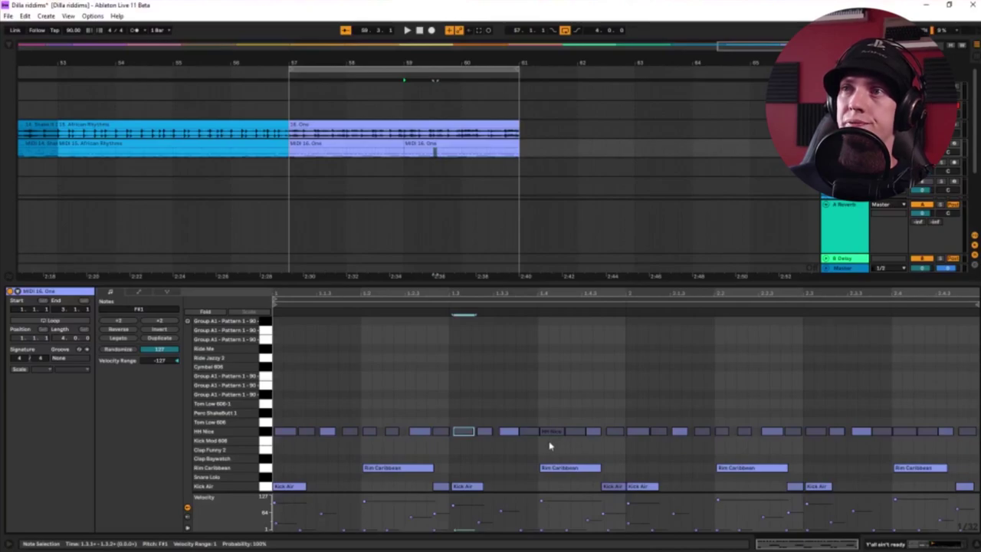
key(space)
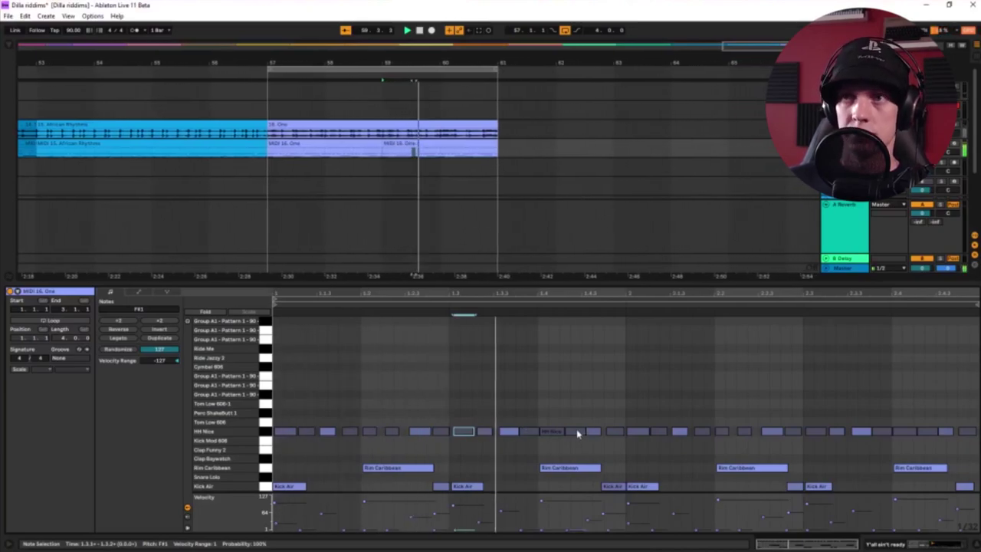
key(space)
Examine the bar 1 notes of the One clip, focusing on the spacing around beat 1.2, and play the section again.
click(400, 481)
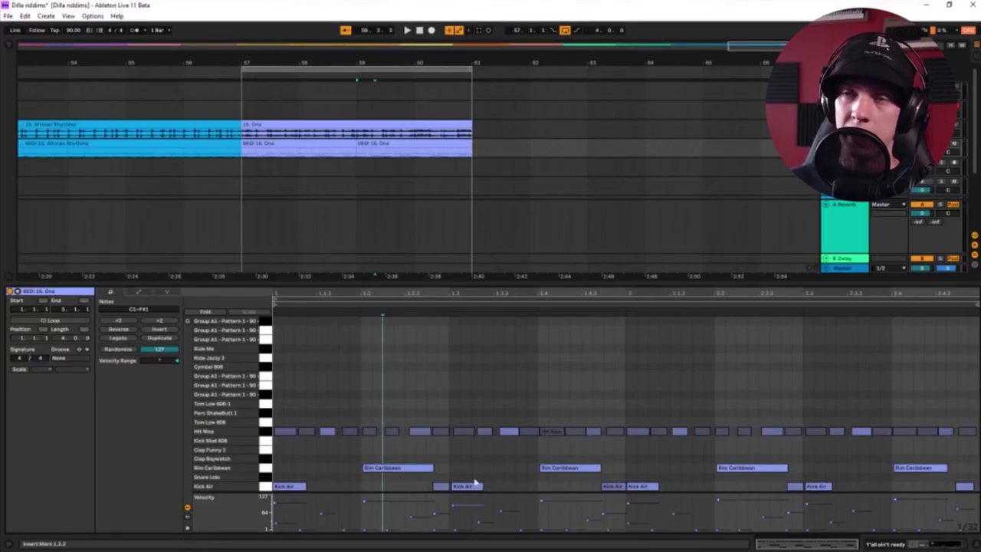
mouse_move(288, 410)
mouse_down()
mouse_move(661, 436)
mouse_move(950, 431)
mouse_move(663, 410)
mouse_up()
click(463, 381)
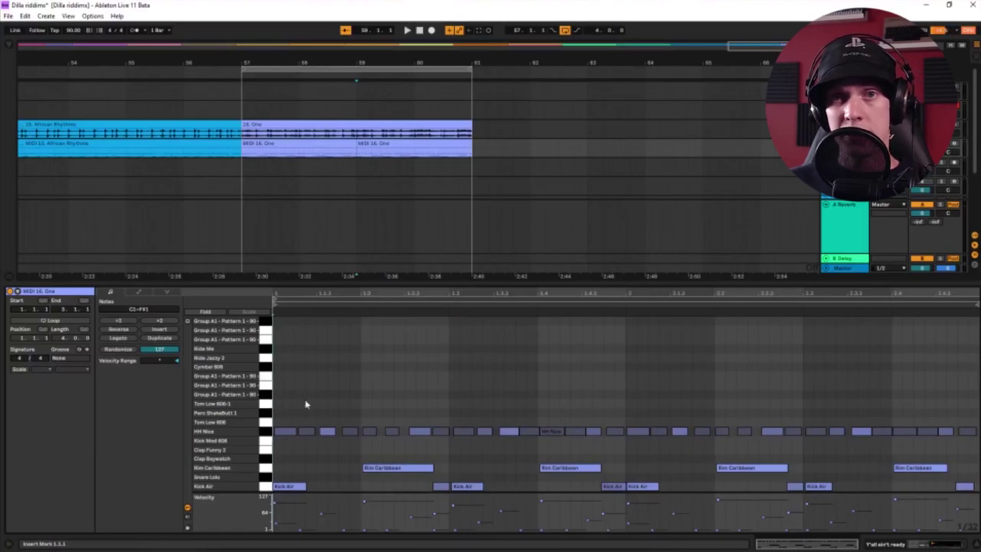
mouse_move(426, 487)
mouse_down()
mouse_move(472, 494)
mouse_move(419, 493)
mouse_up()
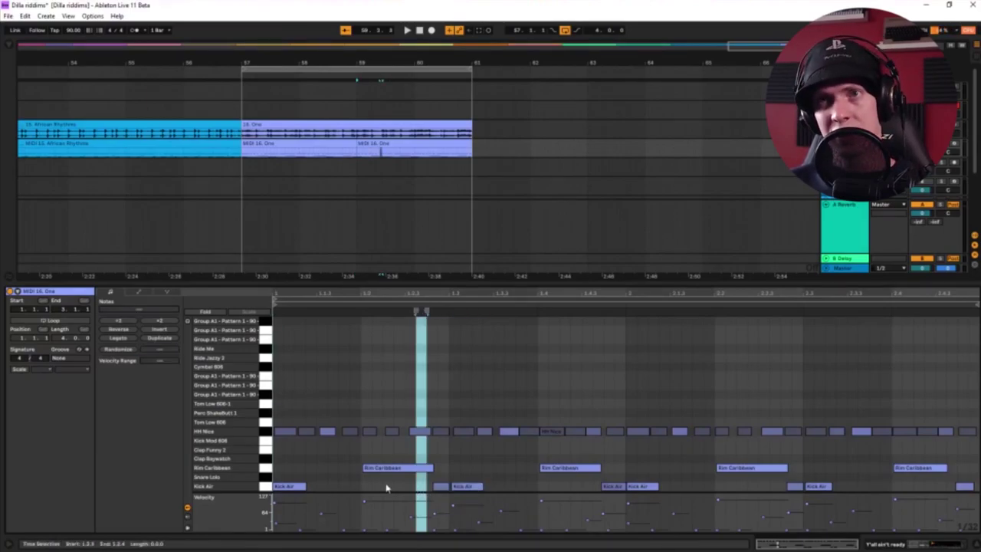
click(383, 488)
click(374, 486)
click(366, 483)
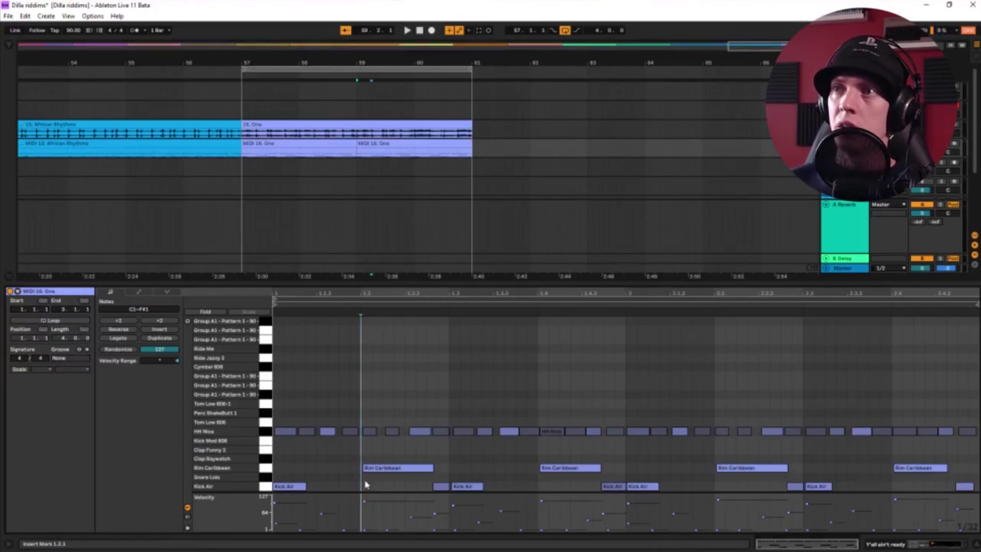
key(space)
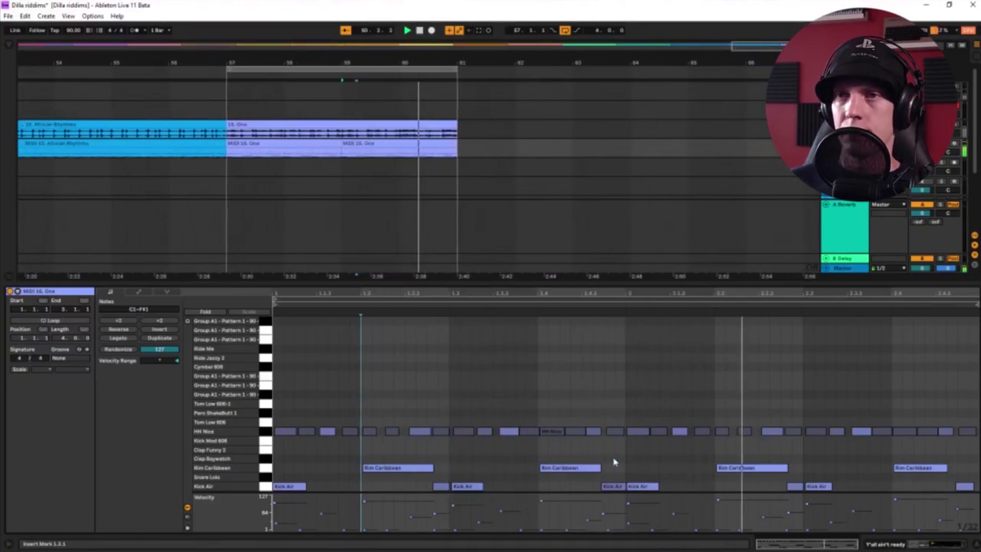
key(space)
Nudge the Kick Air note just before beat 1.3 slightly earlier, compare it with the one before bar 2, and play the section.
click(614, 486)
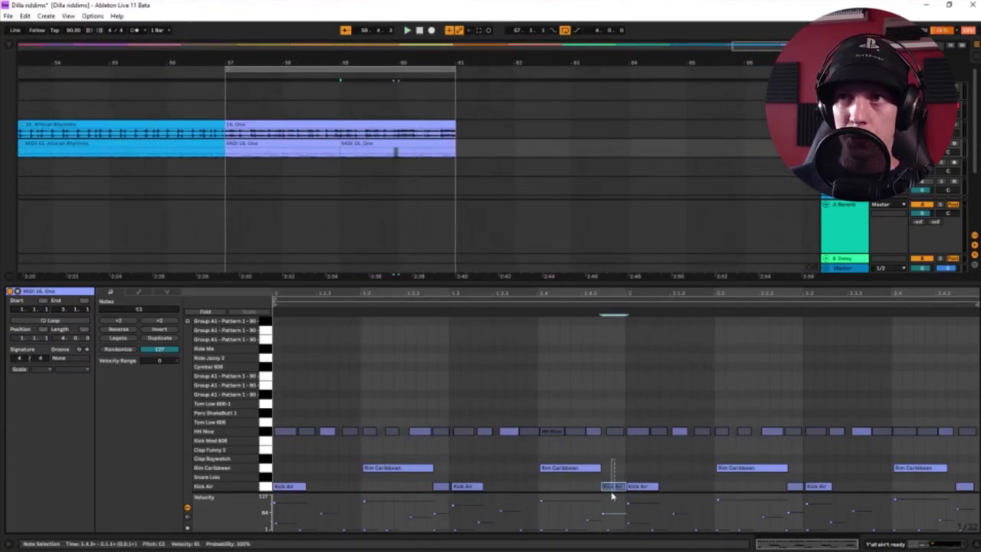
click(587, 469)
click(438, 486)
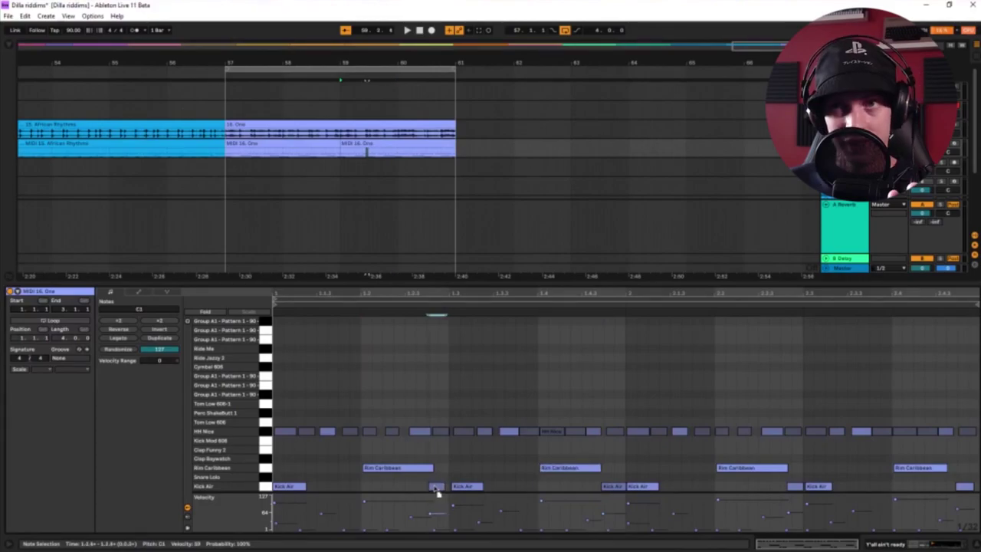
key(Left)
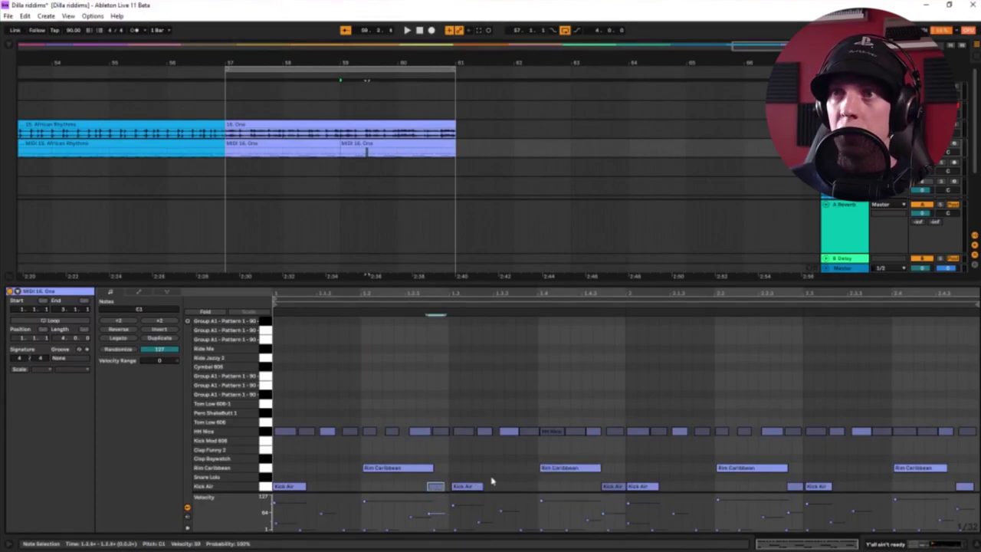
click(610, 489)
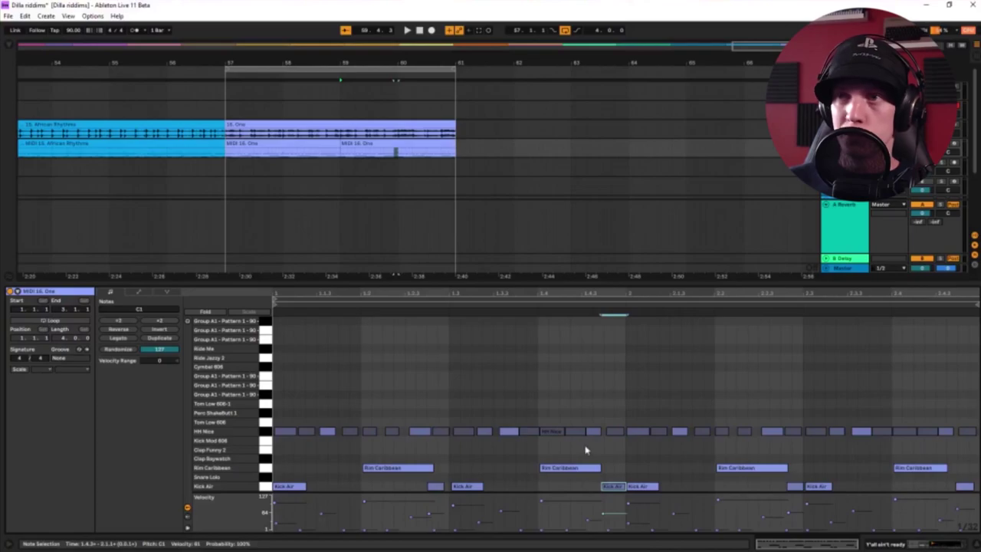
click(438, 487)
key(space)
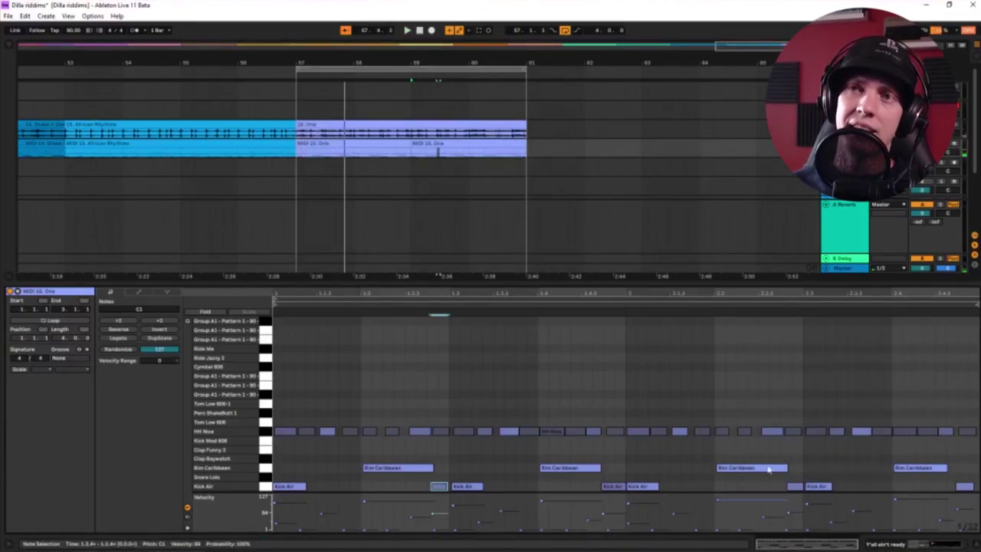
key(space)
Examine the grid positions at beat 2.2 and the start of bar 2 in the One clip.
click(727, 454)
click(717, 454)
click(631, 460)
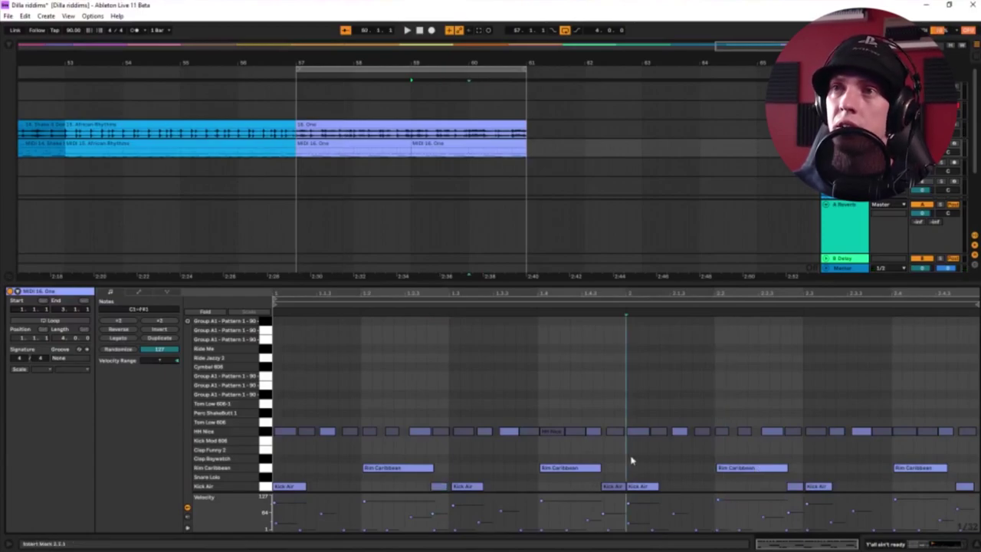